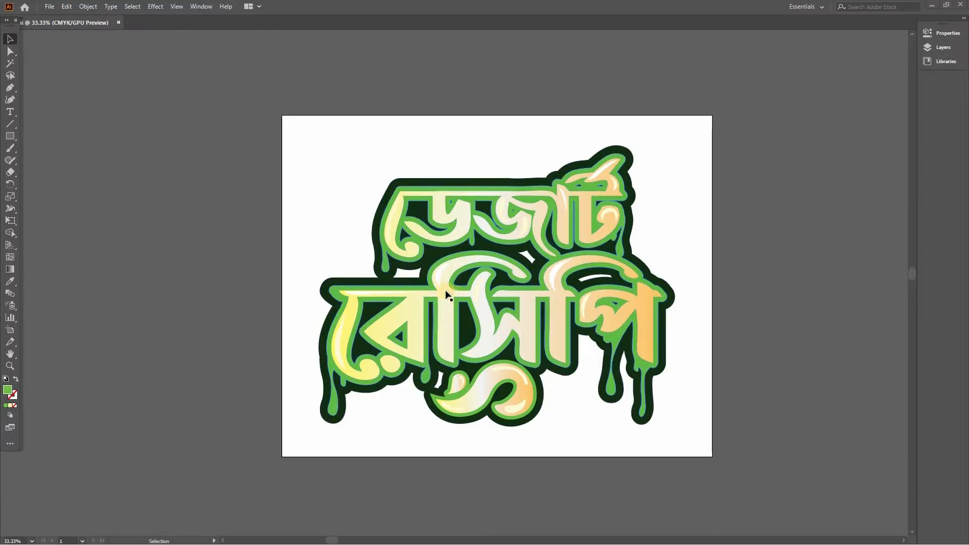
- Pull the gradient lettering and green outline away from the dark backing to separate the logo's layers, and undo the moves
{"action": "left_click", "coordinate": [409, 177]}
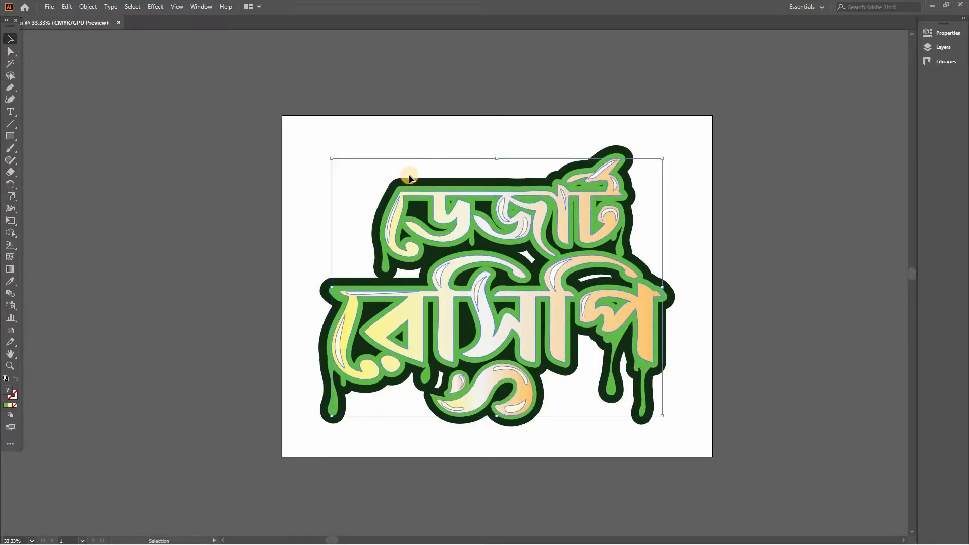
{"action": "left_click", "coordinate": [408, 131]}
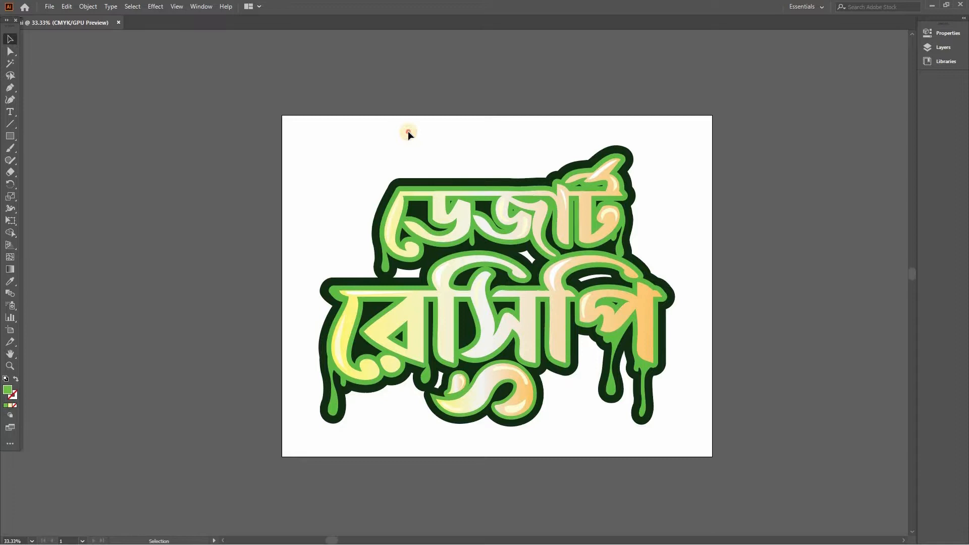
{"action": "left_click", "coordinate": [381, 238]}
{"action": "left_click_drag", "start_coordinate": [513, 259], "coordinate": [359, 245]}
{"action": "left_click_drag", "start_coordinate": [396, 185], "coordinate": [558, 119]}
{"action": "left_click_drag", "start_coordinate": [272, 174], "coordinate": [191, 95]}
{"action": "left_click_drag", "start_coordinate": [454, 193], "coordinate": [454, 193]}
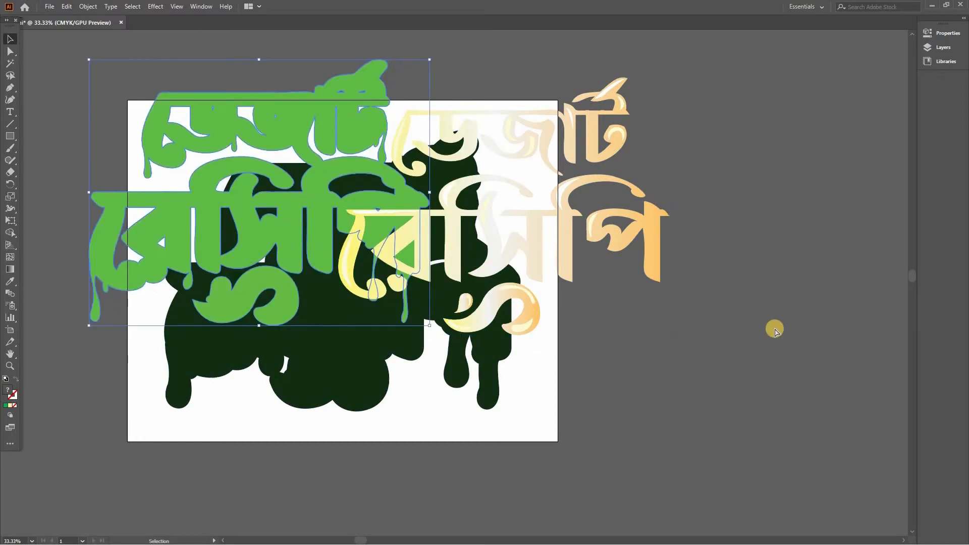
{"action": "key", "text": "ctrl+z"}
{"action": "key", "text": "ctrl+z"}
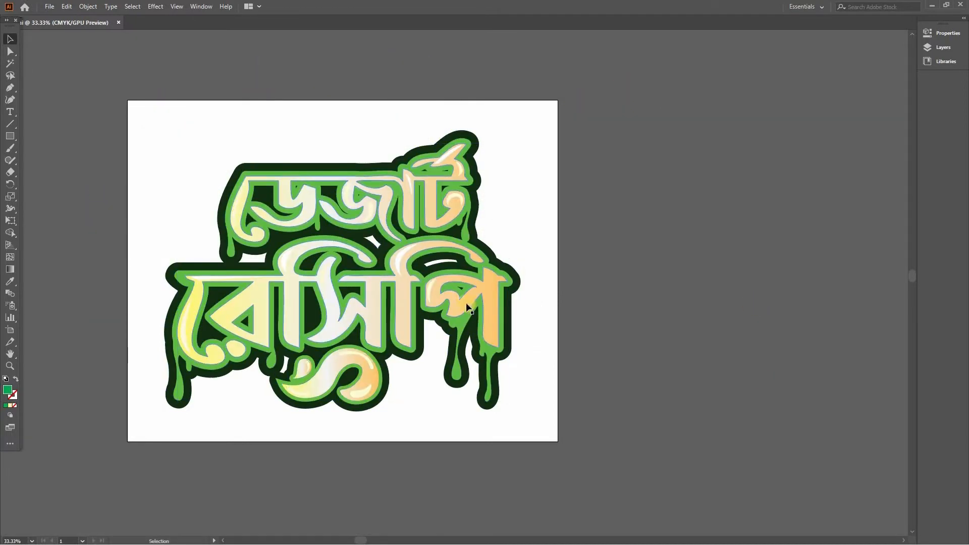
- Duplicate the artboard with its artwork three times, placing the copies in a horizontal row beside the original
{"action": "left_click", "coordinate": [353, 281], "text": "alt"}
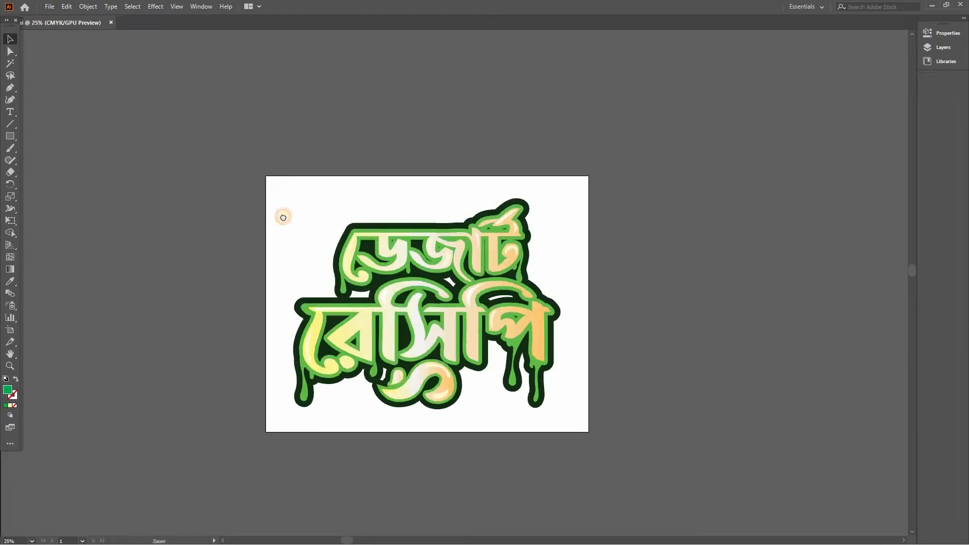
{"action": "left_click", "coordinate": [283, 216], "text": "alt"}
{"action": "left_click_drag", "start_coordinate": [211, 188], "coordinate": [166, 128]}
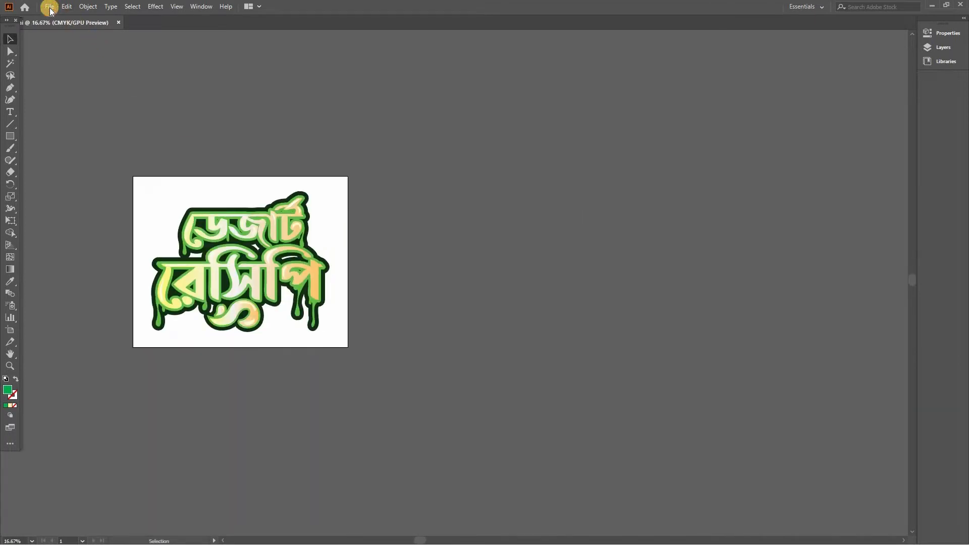
{"action": "left_click", "coordinate": [113, 233]}
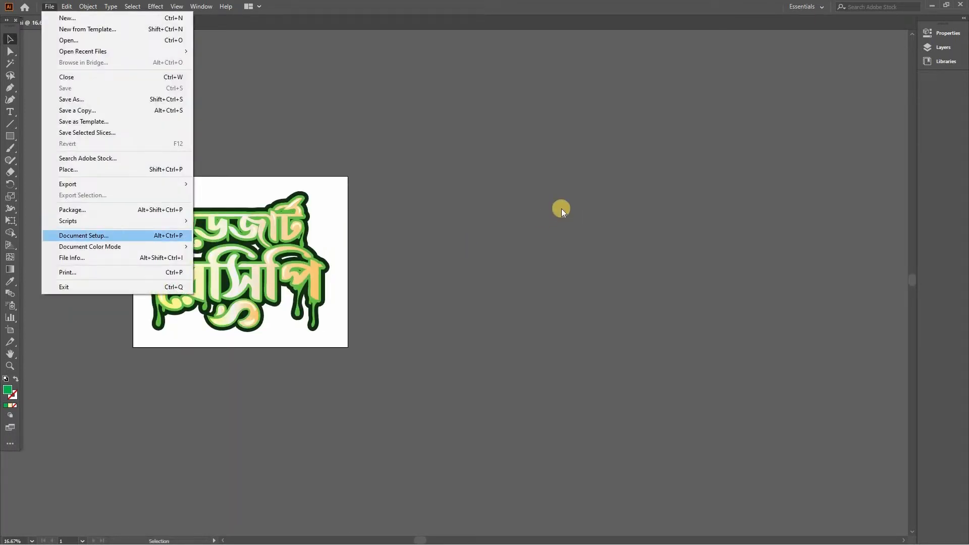
{"action": "left_click", "coordinate": [563, 198]}
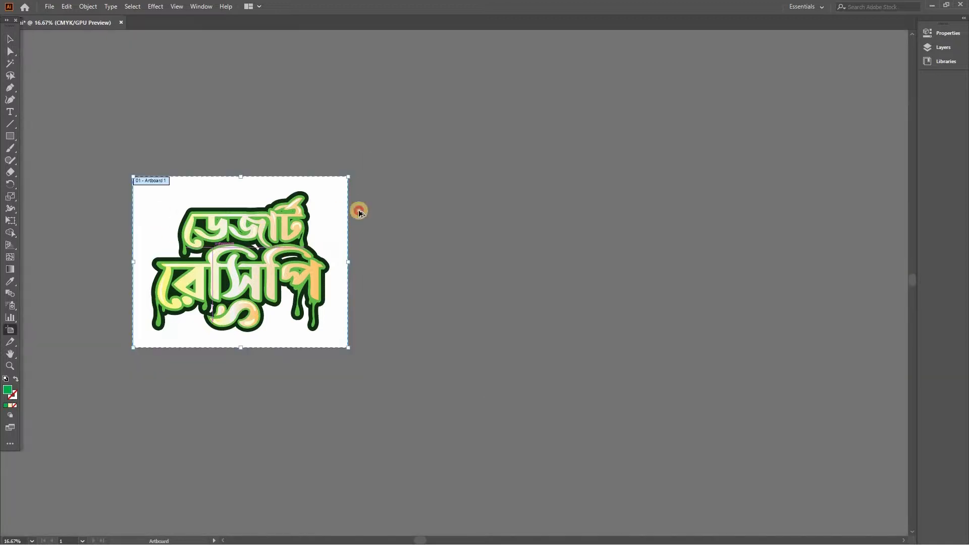
{"action": "left_click_drag", "start_coordinate": [386, 204], "coordinate": [153, 194], "text": "alt+shift"}
{"action": "left_click_drag", "start_coordinate": [155, 193], "coordinate": [386, 192], "text": "alt+shift"}
{"action": "mouse_move", "coordinate": [401, 200]}
{"action": "left_mouse_down"}
{"action": "mouse_move", "coordinate": [183, 205]}
{"action": "mouse_move", "coordinate": [398, 194]}
{"action": "left_mouse_up"}
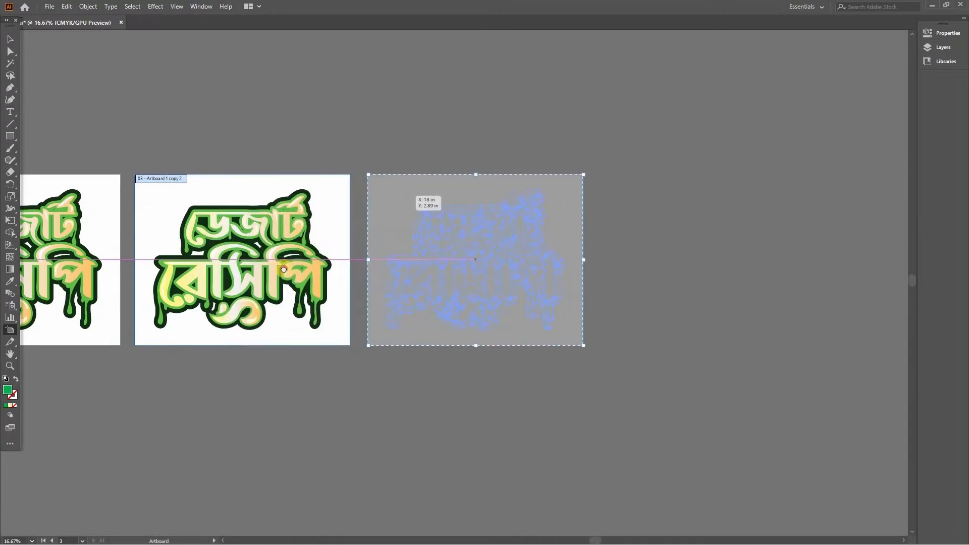
{"action": "left_click_drag", "start_coordinate": [448, 261], "coordinate": [480, 262]}
{"action": "left_click", "coordinate": [8, 40]}
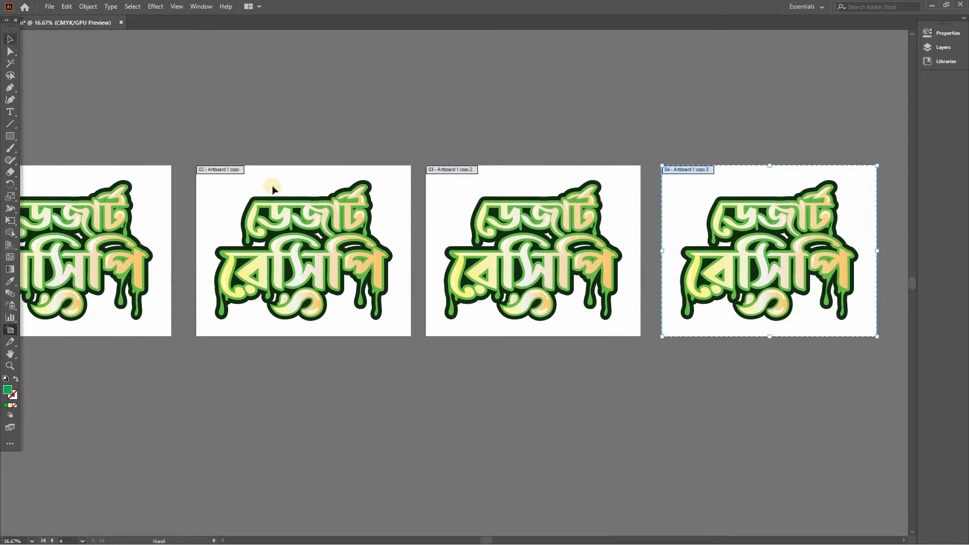
- Delete the gradient lettering from the second and third artboards
{"action": "left_click", "coordinate": [276, 207]}
{"action": "left_click_drag", "start_coordinate": [275, 207], "coordinate": [163, 104]}
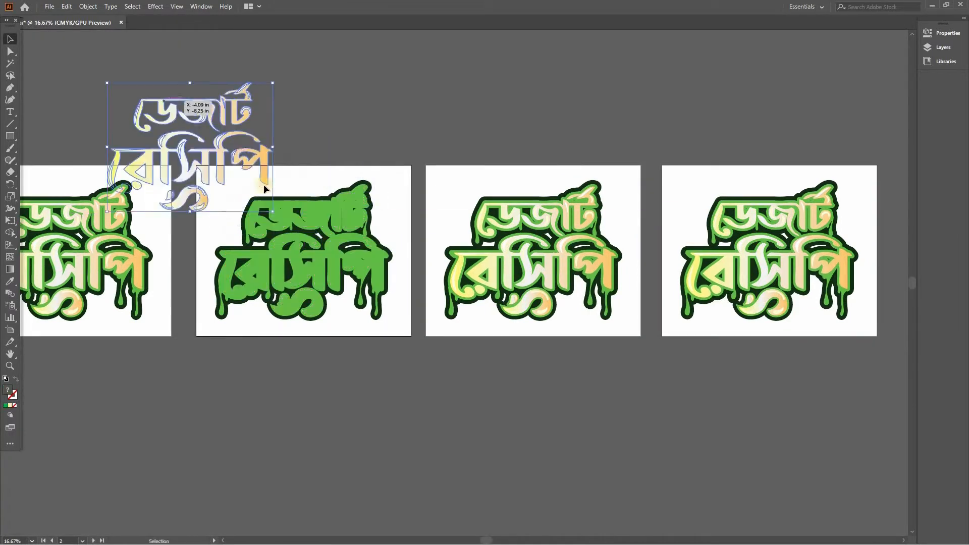
{"action": "key", "text": "Delete"}
{"action": "left_click_drag", "start_coordinate": [520, 266], "coordinate": [427, 187]}
{"action": "key", "text": "Delete"}
- Delete the dark backing from the third artboard and the green outline shape from the second artboard
{"action": "left_click_drag", "start_coordinate": [493, 198], "coordinate": [493, 98]}
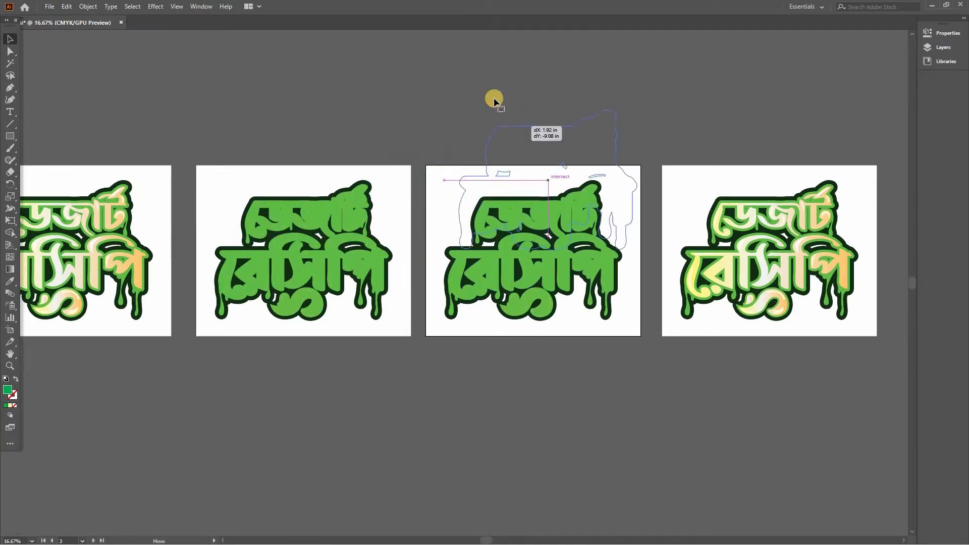
{"action": "key", "text": "Delete"}
{"action": "left_click", "coordinate": [350, 205]}
{"action": "key", "text": "Delete"}
- Delete the dark backing and the green outline shape from the fourth artboard, leaving only the lettering
{"action": "left_click", "coordinate": [708, 219]}
{"action": "key", "text": "Delete"}
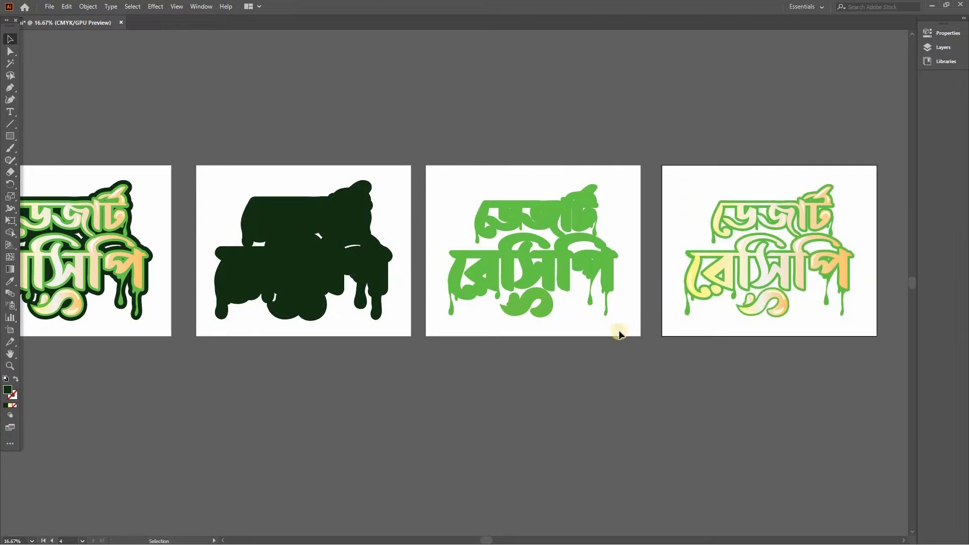
{"action": "left_click", "coordinate": [723, 235]}
{"action": "key", "text": "Delete"}
- Fill the artwork on the three copied artboards with black, hex 000000
{"action": "left_click_drag", "start_coordinate": [759, 131], "coordinate": [6, 394]}
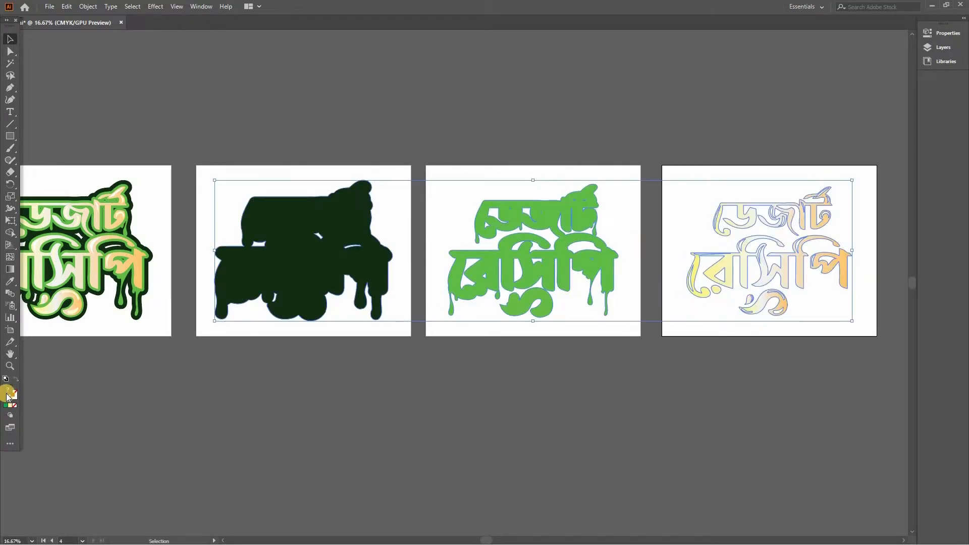
{"action": "double_click", "coordinate": [8, 394]}
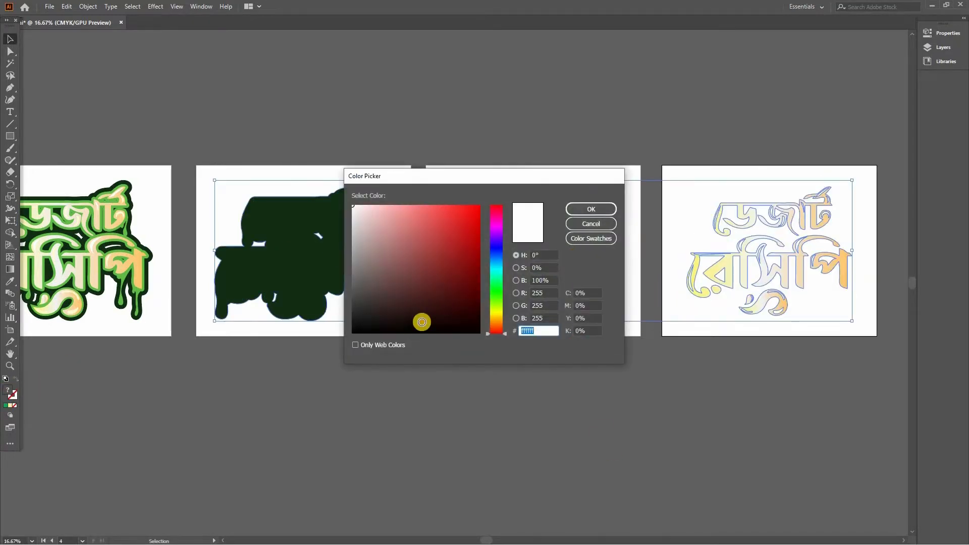
{"action": "type", "text": "000000"}
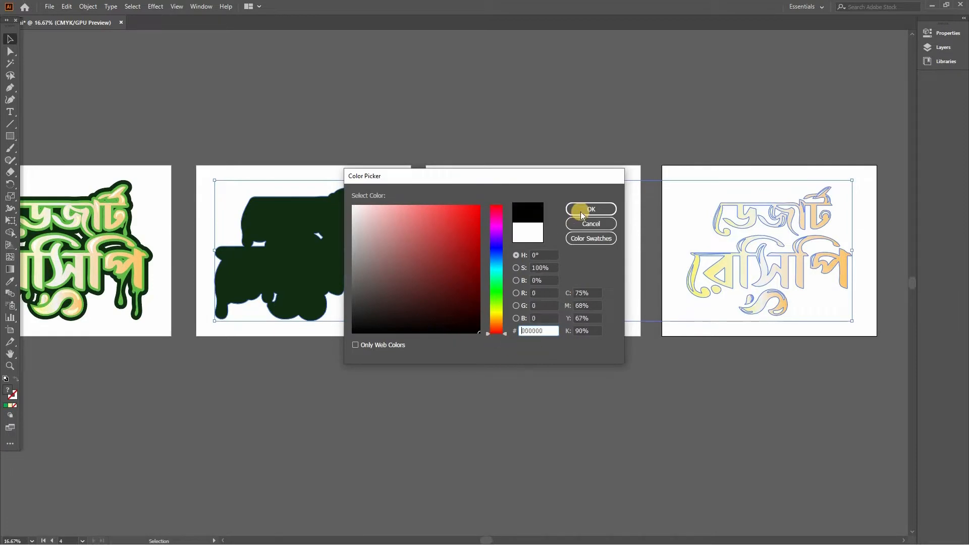
{"action": "key", "text": "Return"}
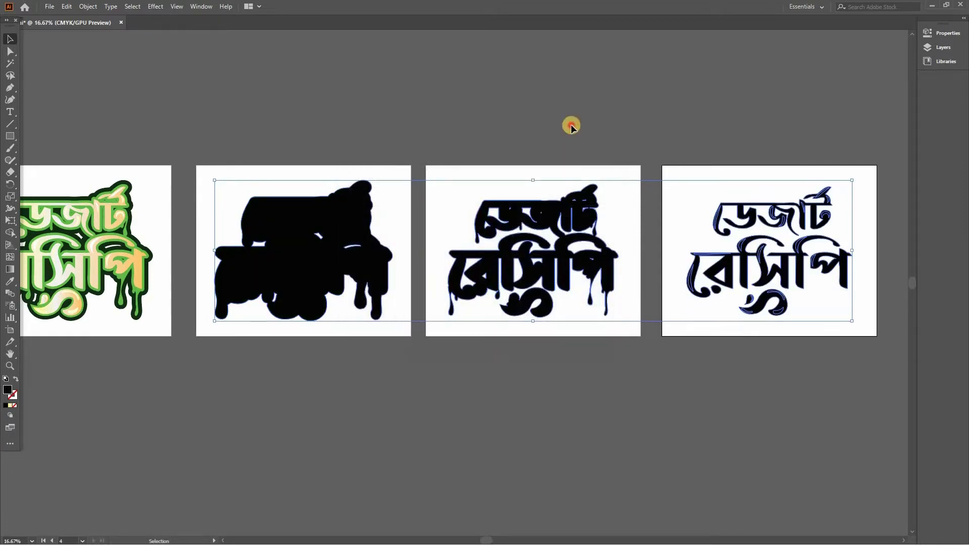
{"action": "left_click", "coordinate": [570, 117]}
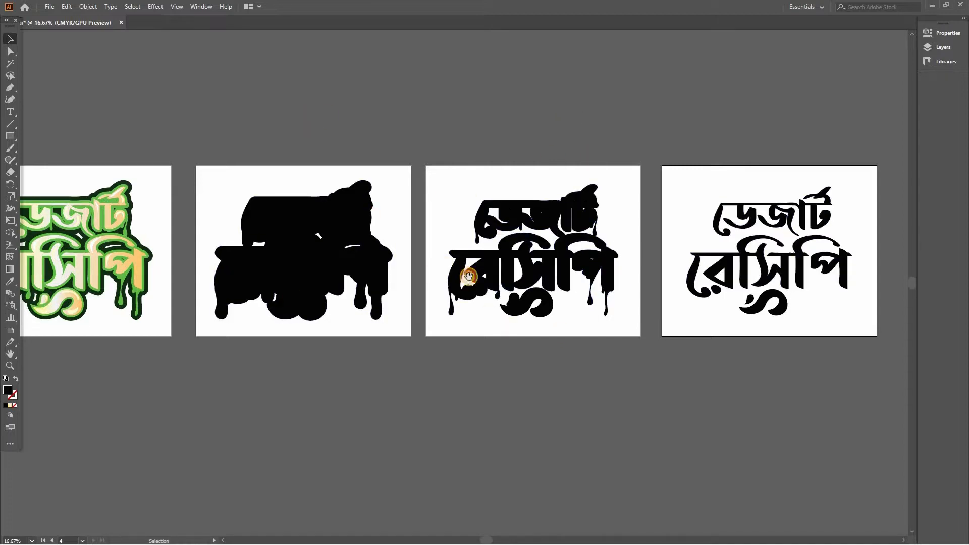
- Try to export the logo artwork as an AutoCAD Drawing (*.DWG) file
{"action": "key", "text": "ctrl+minus"}
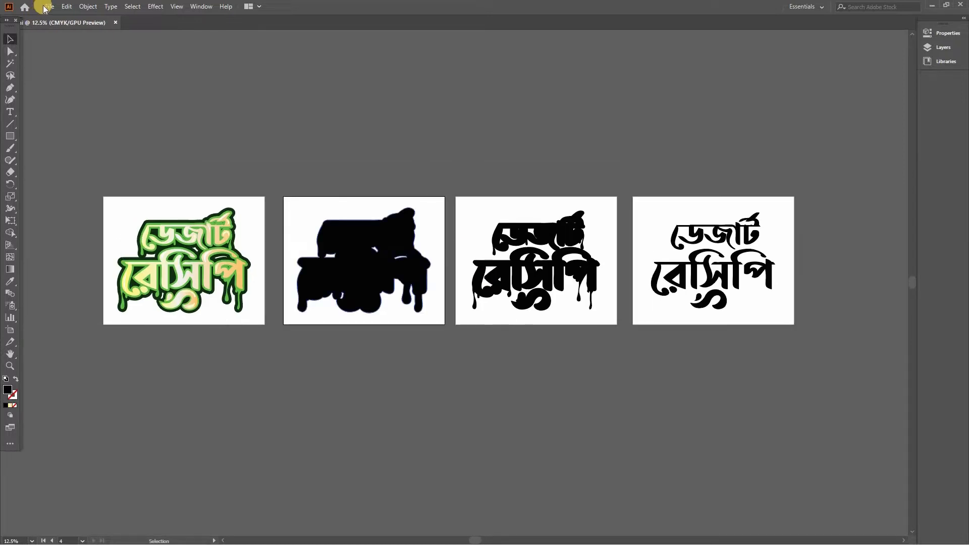
{"action": "left_click", "coordinate": [49, 6]}
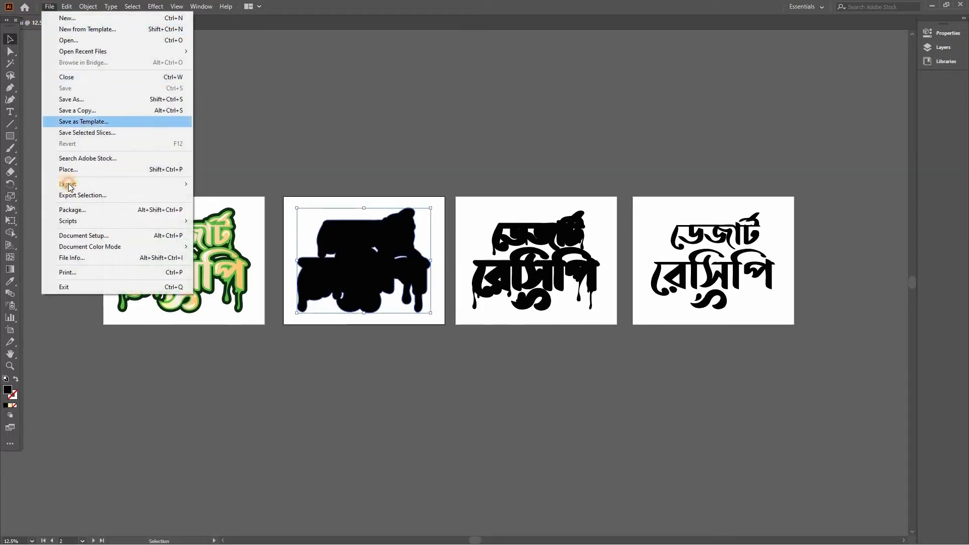
{"action": "mouse_move", "coordinate": [187, 185]}
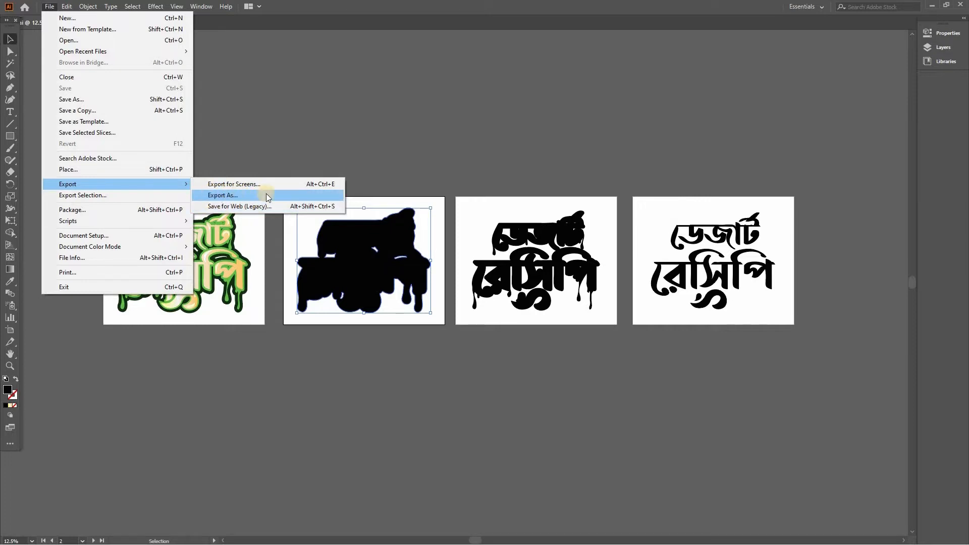
{"action": "key", "text": "Return"}
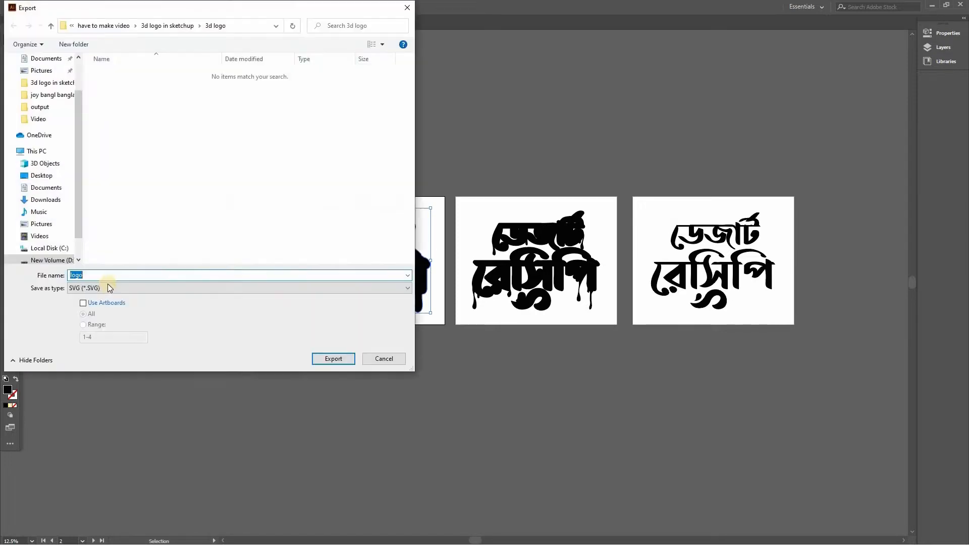
{"action": "left_click", "coordinate": [108, 286]}
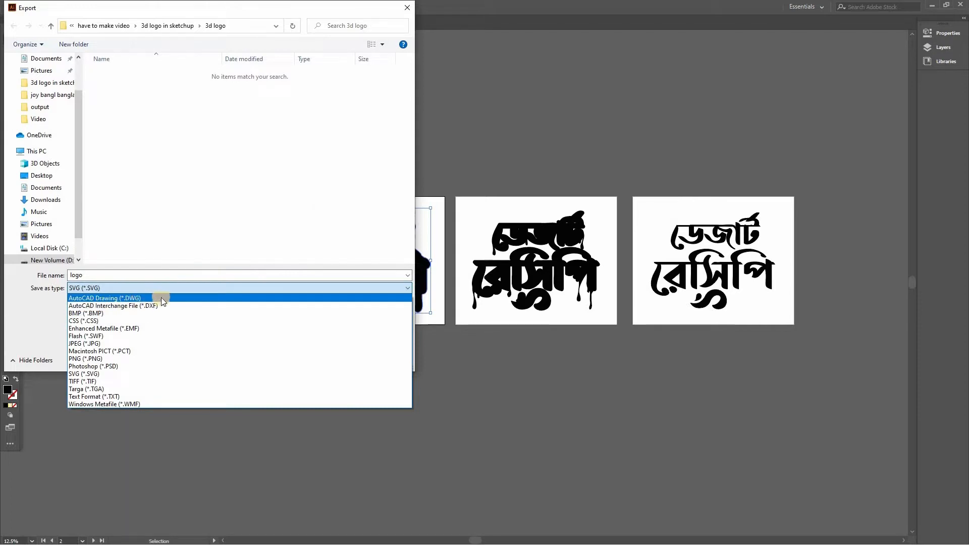
{"action": "left_click", "coordinate": [390, 358]}
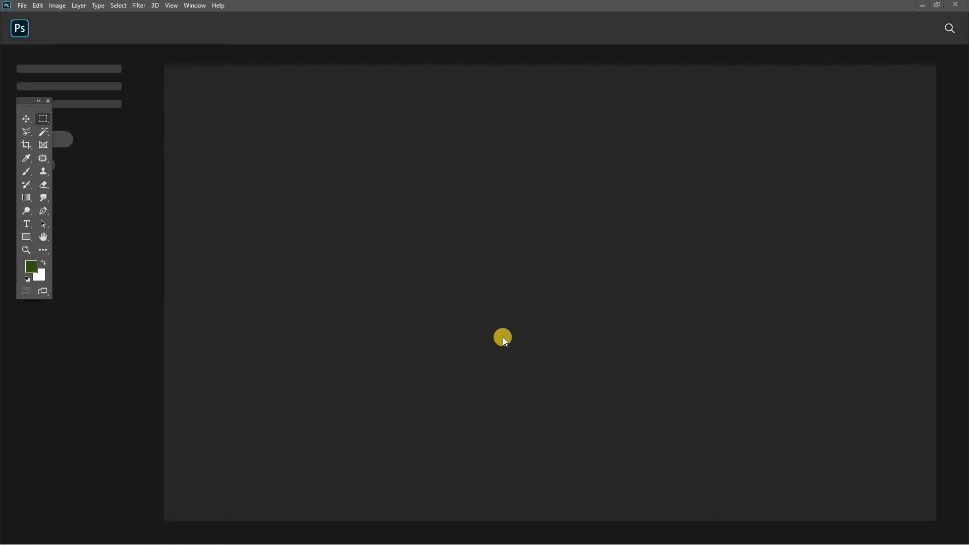
- Open the logo Illustrator file from the 3d logo folder in Photoshop
{"action": "left_click", "coordinate": [25, 8]}
{"action": "left_click", "coordinate": [33, 23]}
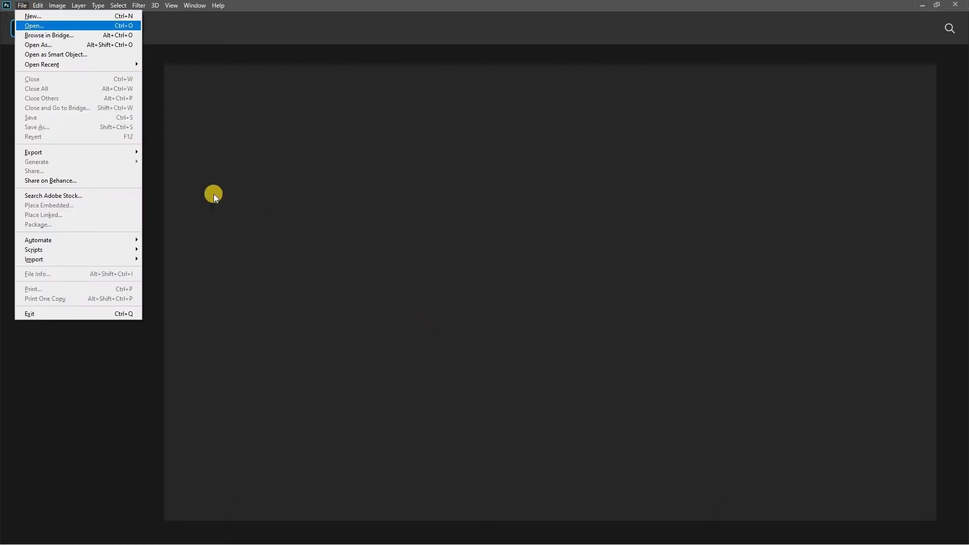
{"action": "left_click", "coordinate": [116, 74]}
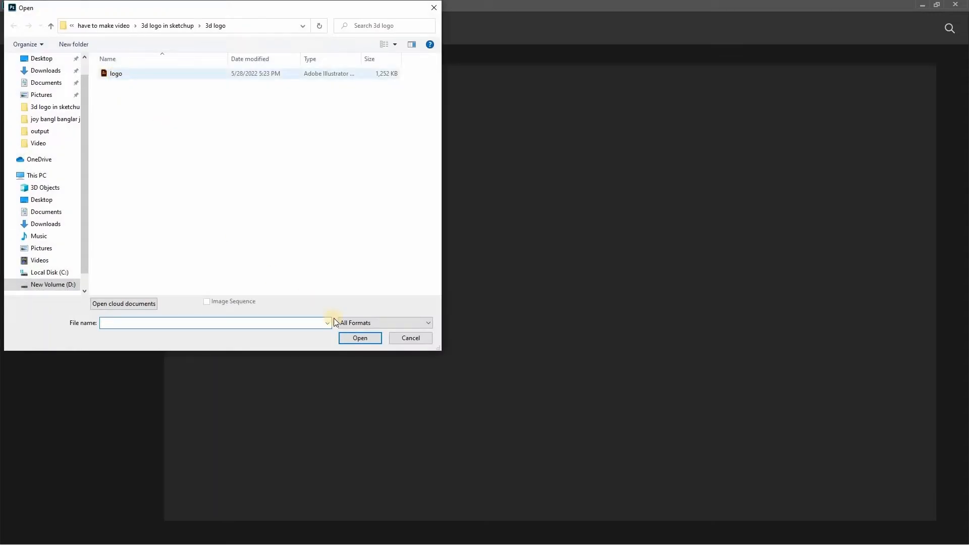
{"action": "left_click", "coordinate": [359, 337]}
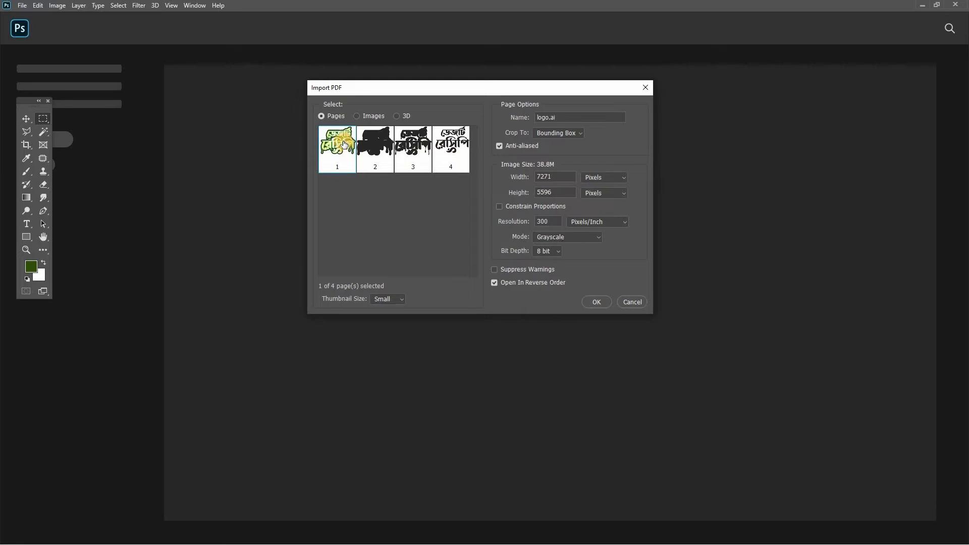
- Import page 1, the full-colour logo, with dimensions in inches, a resolution of 300 pixels/inch and RGB Color mode
{"action": "left_click", "coordinate": [604, 177]}
{"action": "left_click", "coordinate": [603, 196]}
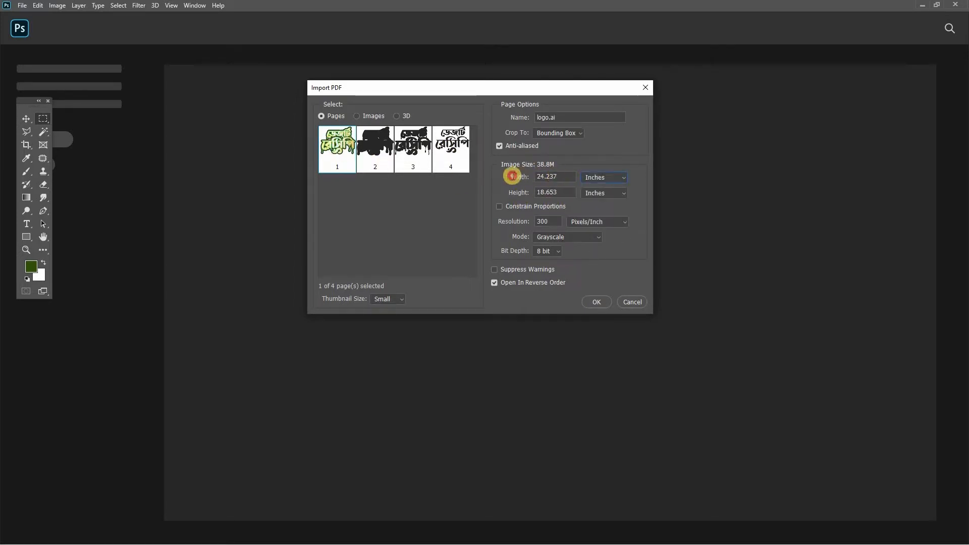
{"action": "left_click_drag", "start_coordinate": [554, 223], "coordinate": [504, 226]}
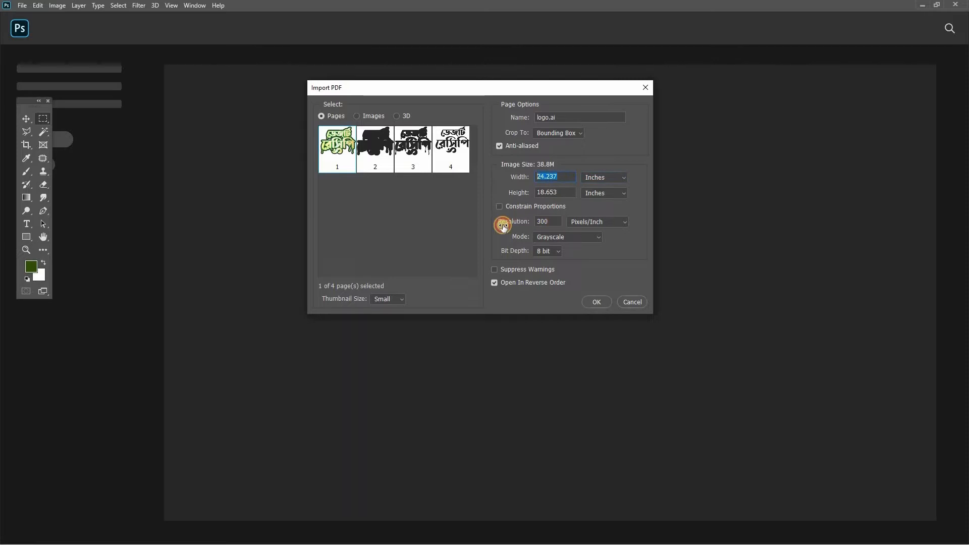
{"action": "left_click", "coordinate": [553, 239]}
{"action": "left_click", "coordinate": [555, 236]}
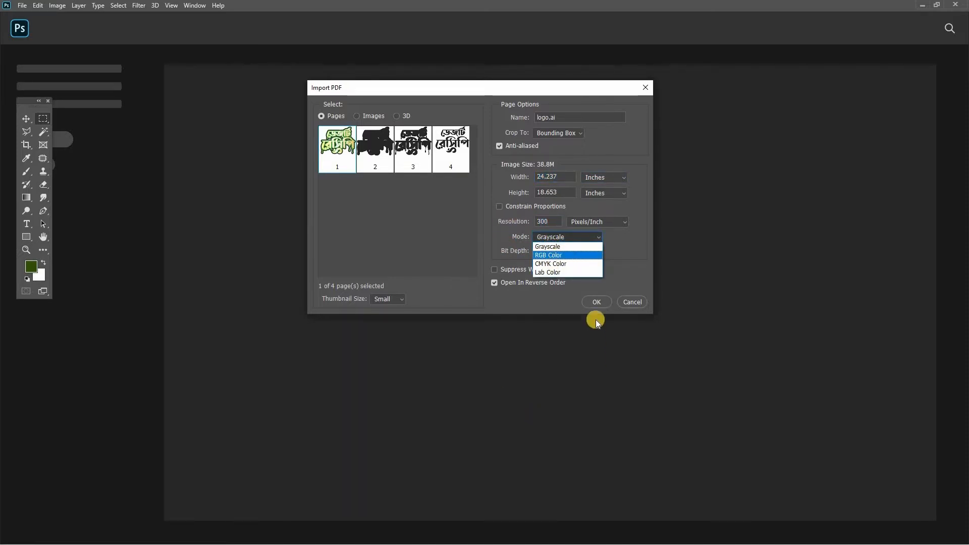
{"action": "left_click", "coordinate": [596, 301]}
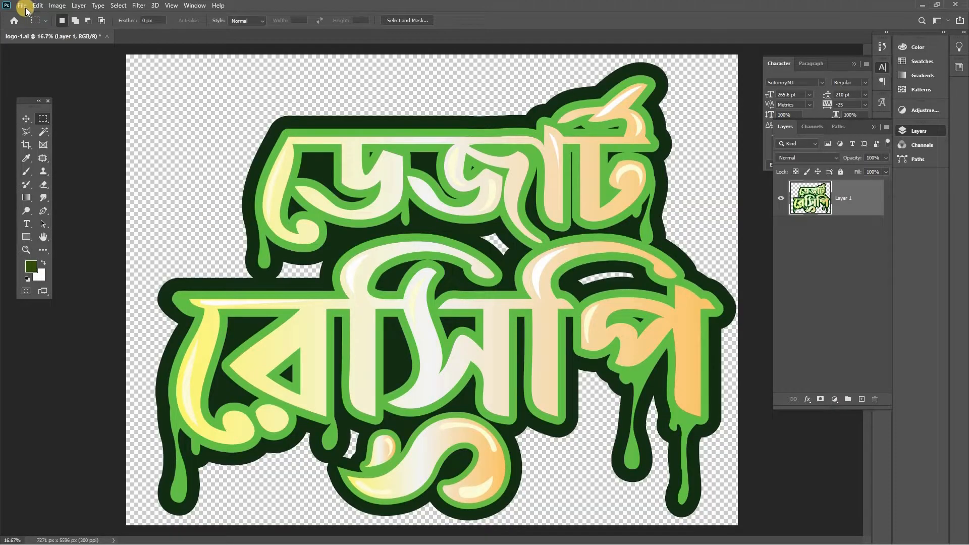
- Save the full-colour logo as a PNG named logo-PNG in the 3d logo folder and close the document without saving changes
{"action": "left_click", "coordinate": [22, 5]}
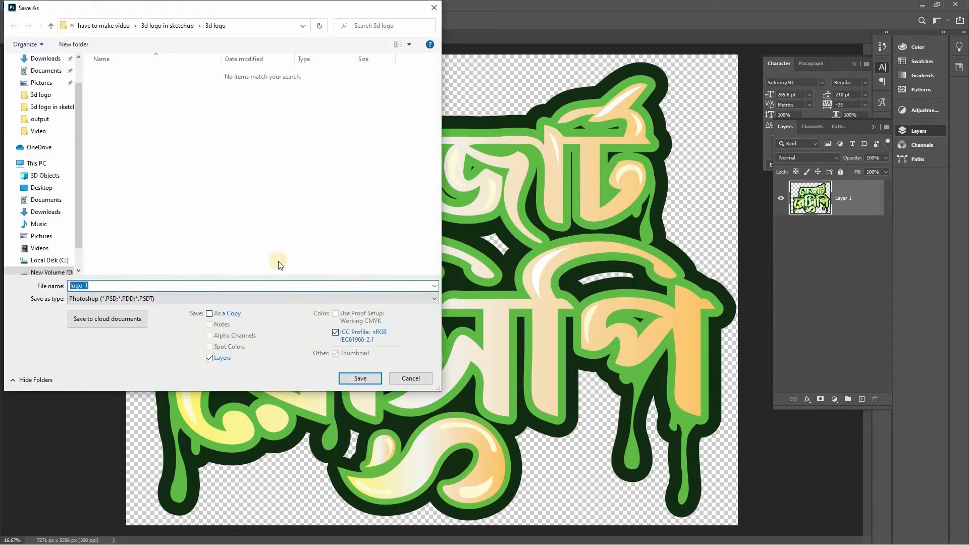
{"action": "left_click", "coordinate": [184, 299]}
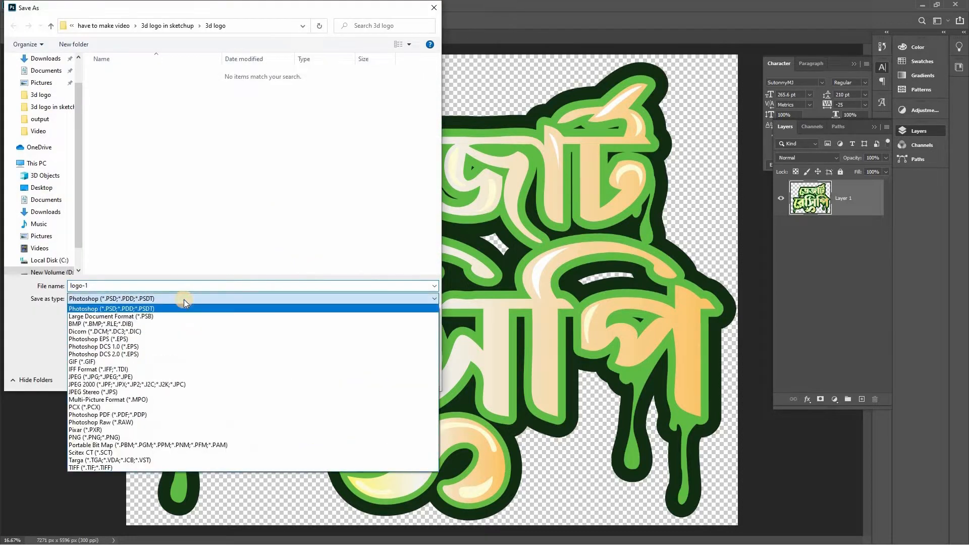
{"action": "left_click", "coordinate": [154, 437]}
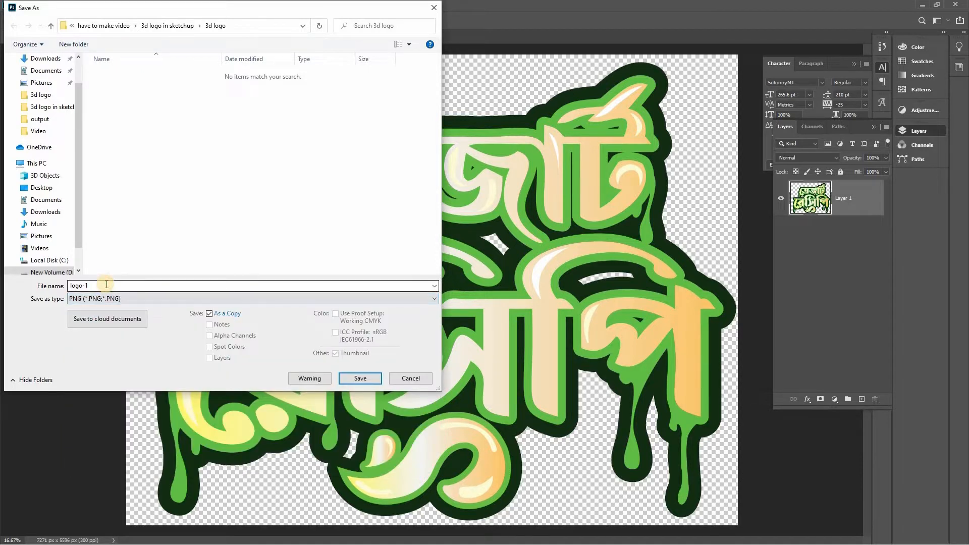
{"action": "double_click", "coordinate": [106, 284]}
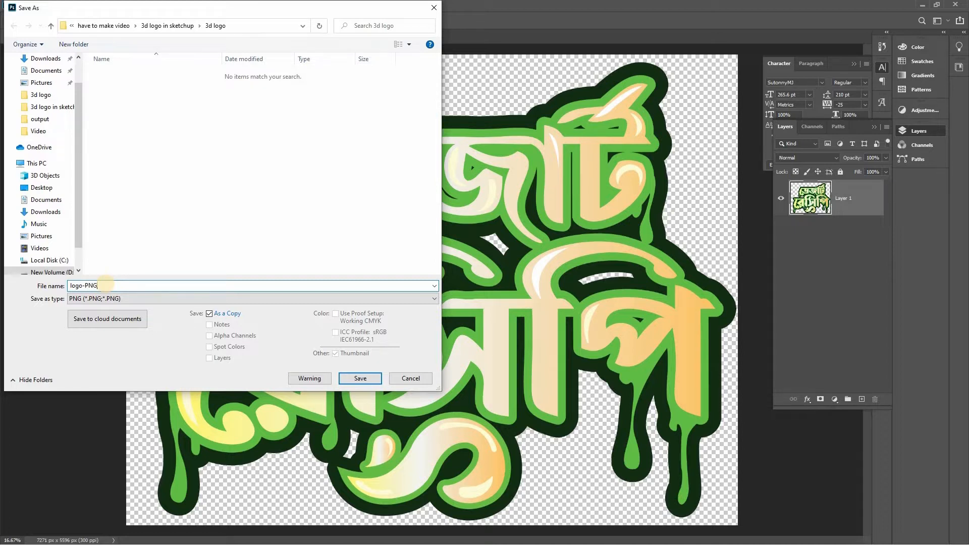
{"action": "key", "text": "Return"}
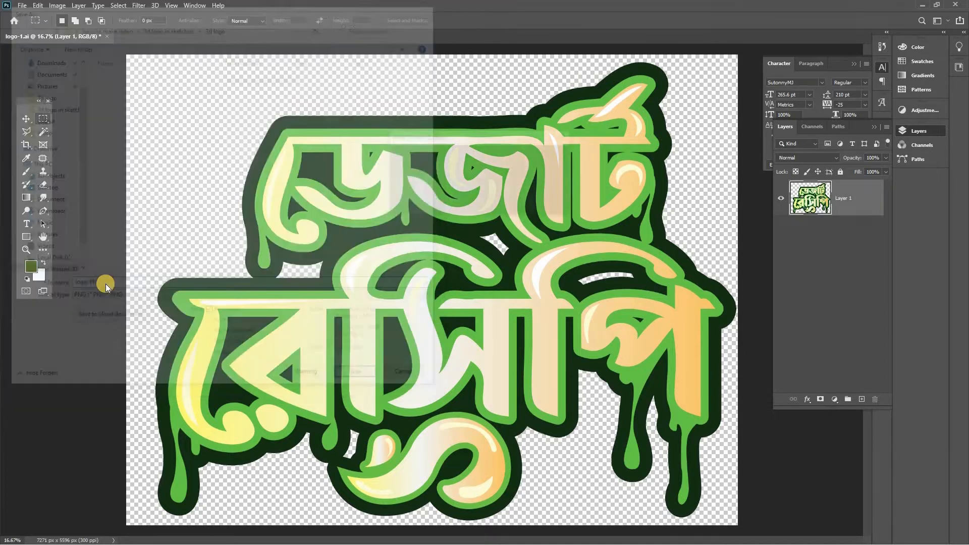
{"action": "key", "text": "Return"}
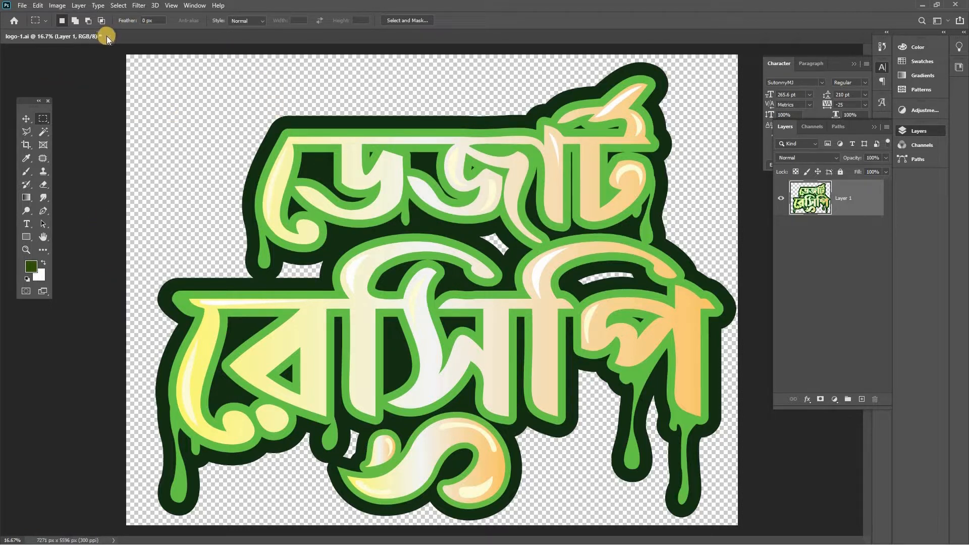
{"action": "key", "text": "ctrl+w"}
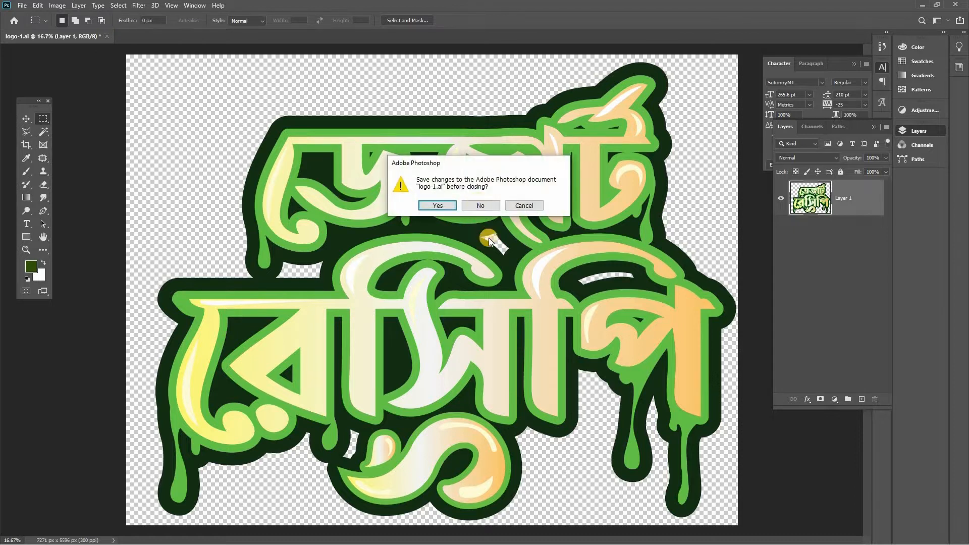
{"action": "left_click", "coordinate": [480, 205]}
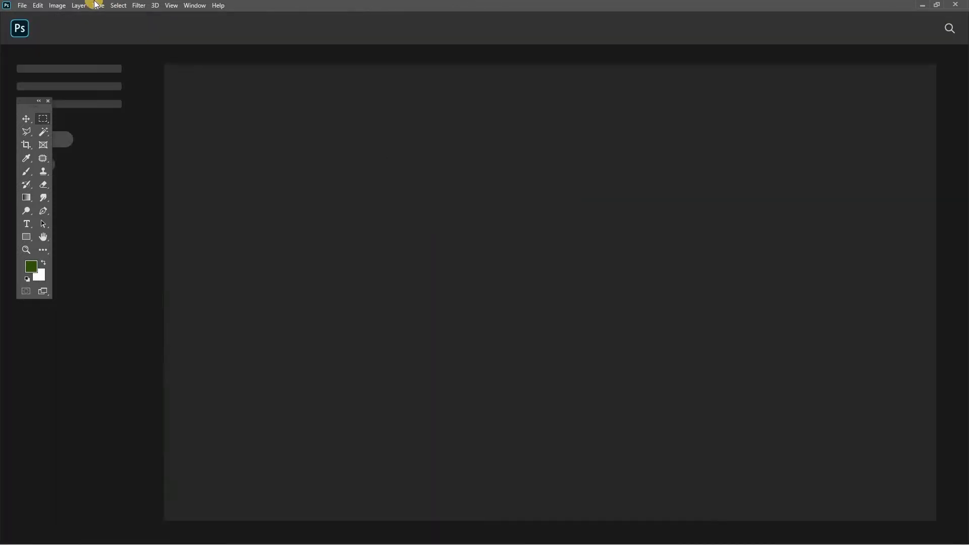
- Open the logo Illustrator file and import page 2, the solid black outer silhouette, in Grayscale mode
{"action": "left_click", "coordinate": [25, 8]}
{"action": "left_click", "coordinate": [34, 29]}
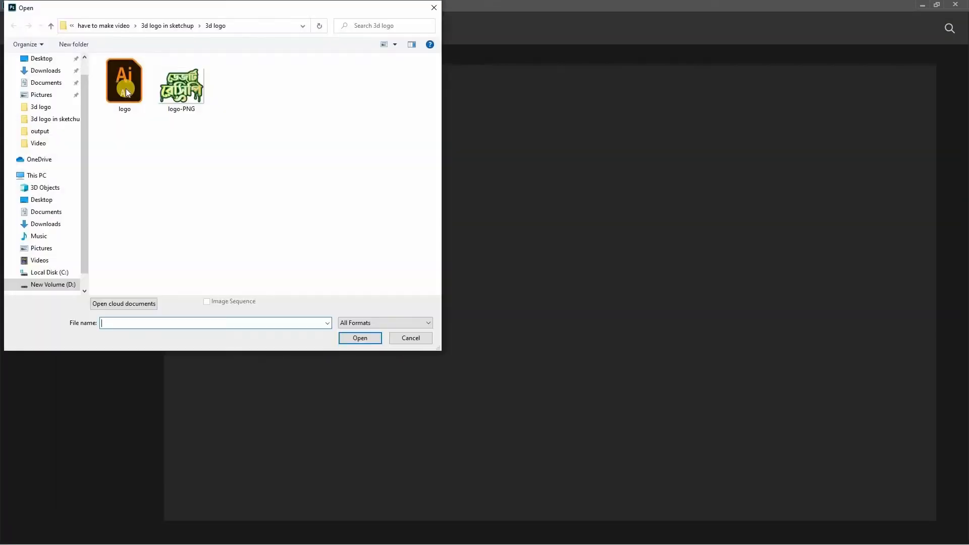
{"action": "left_click", "coordinate": [345, 338]}
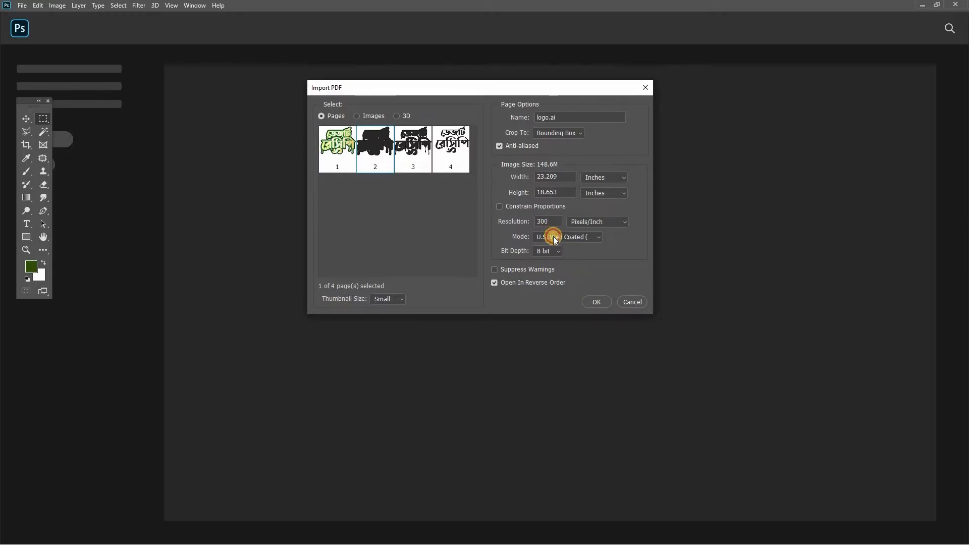
{"action": "left_click", "coordinate": [557, 239]}
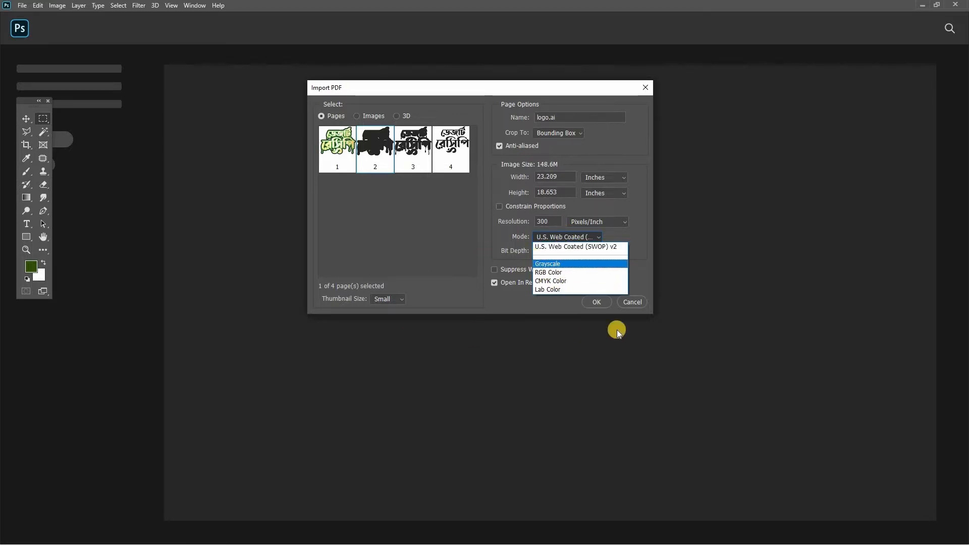
{"action": "left_click", "coordinate": [599, 301]}
{"action": "left_click", "coordinate": [596, 301]}
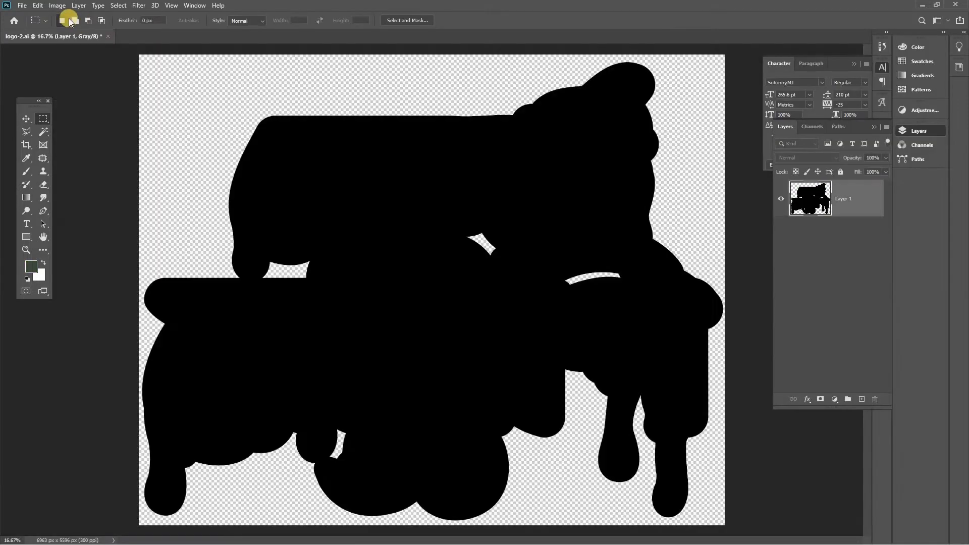
- Save the outer silhouette as a JPEG named logo-patch3 at quality 12 and close the document without saving changes
{"action": "left_click", "coordinate": [24, 6]}
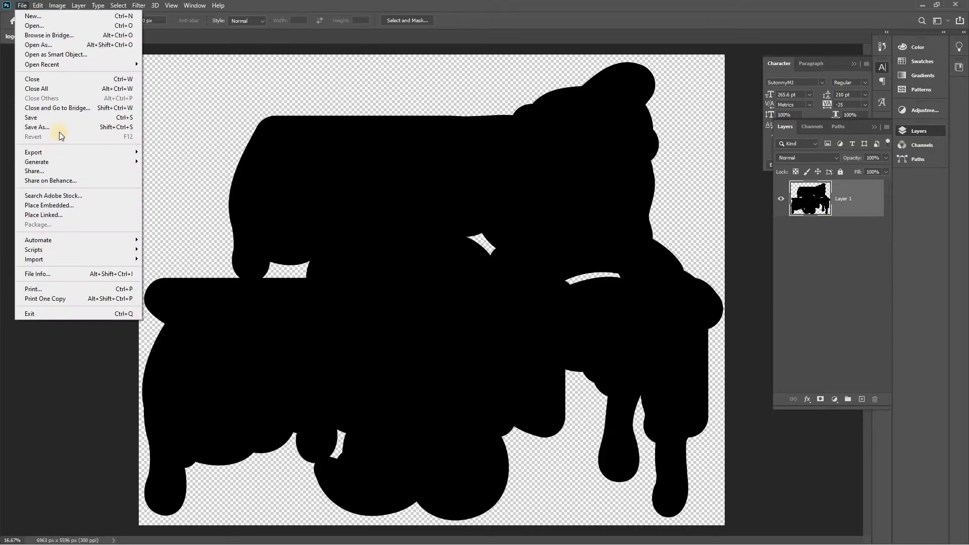
{"action": "left_click", "coordinate": [48, 127]}
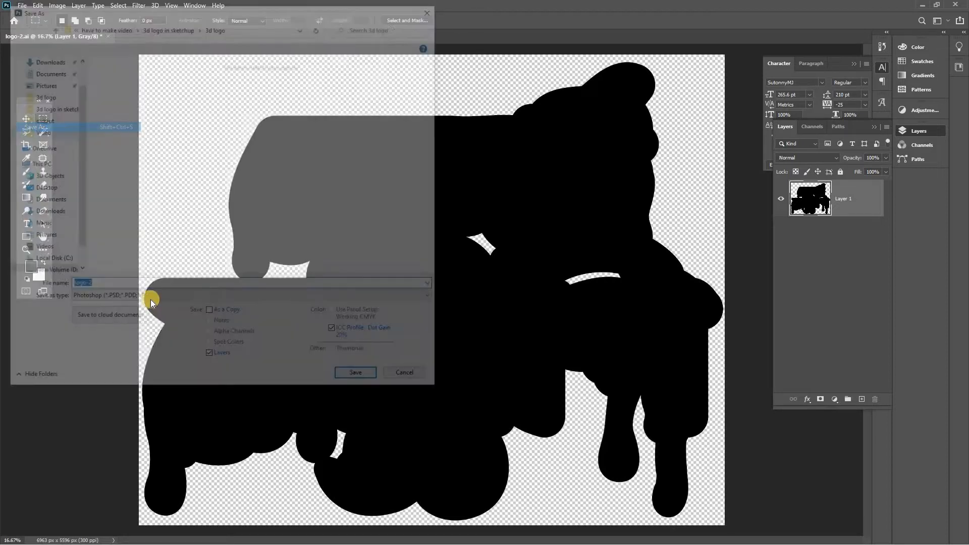
{"action": "left_click", "coordinate": [144, 301]}
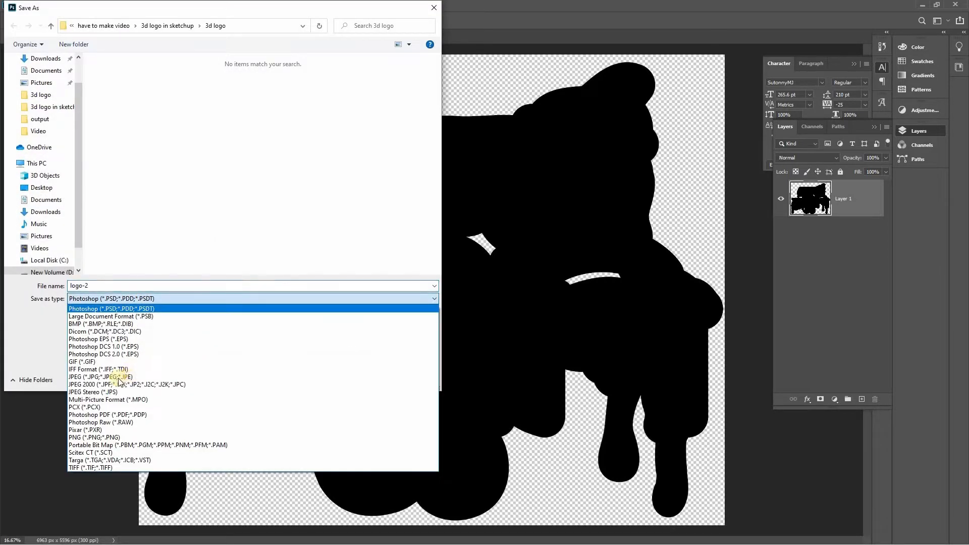
{"action": "left_click", "coordinate": [99, 292]}
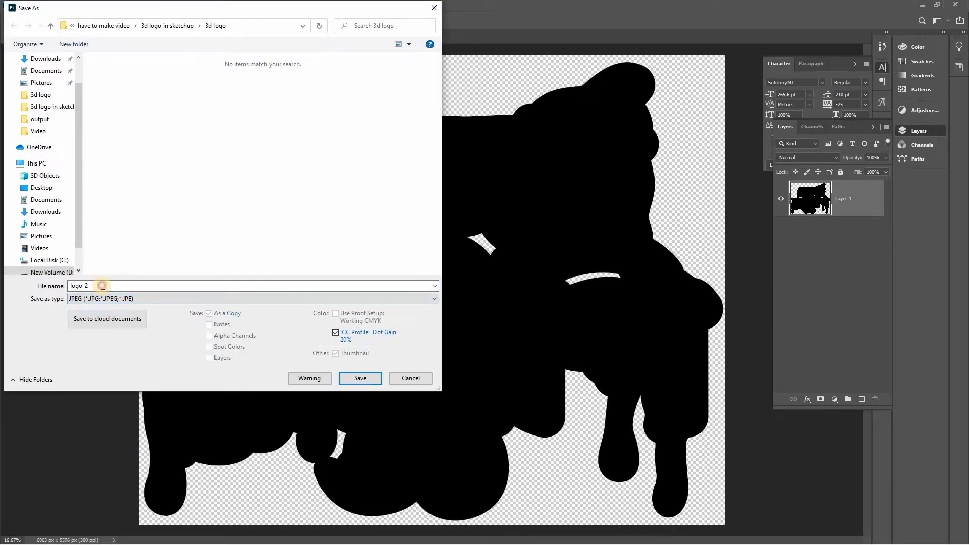
{"action": "double_click", "coordinate": [103, 285]}
{"action": "type", "text": "logo-patch3"}
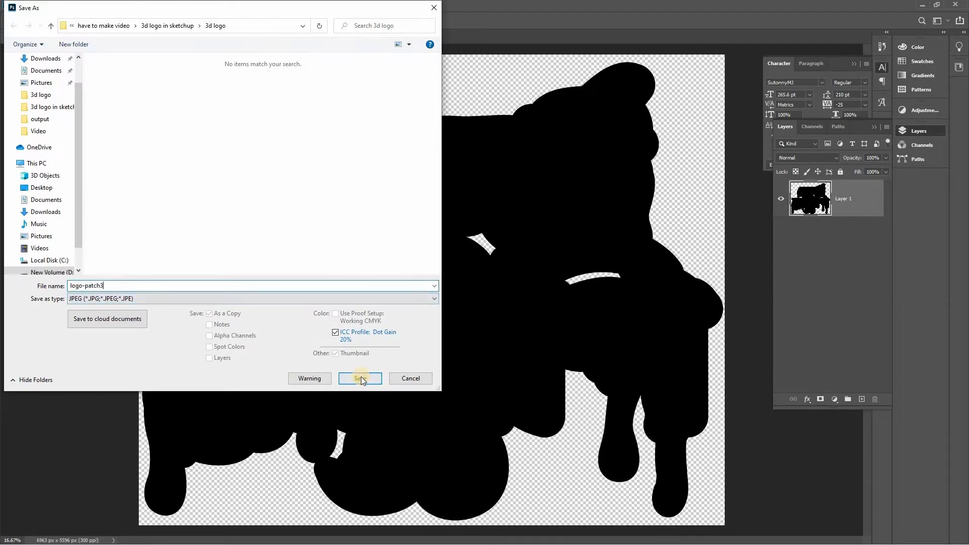
{"action": "left_click", "coordinate": [360, 377]}
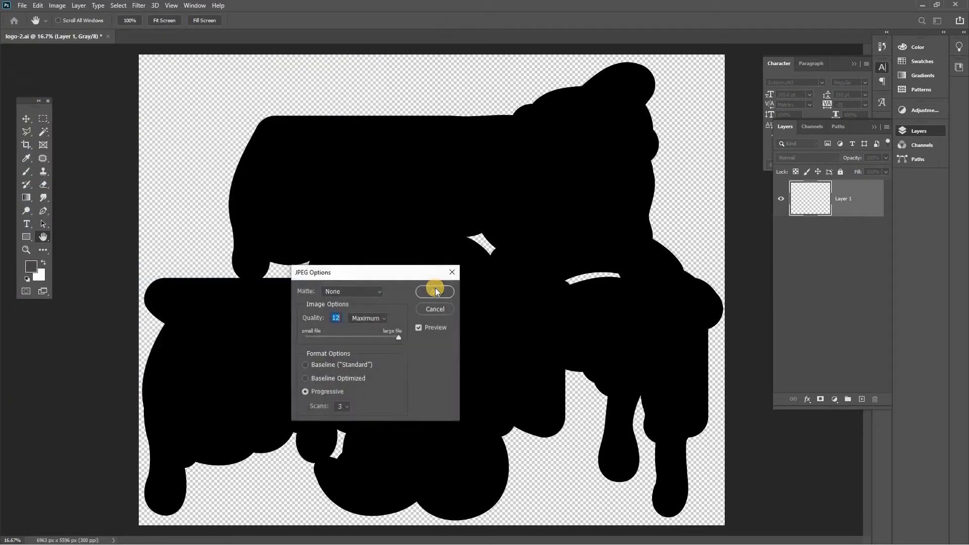
{"action": "left_click", "coordinate": [435, 291]}
{"action": "key", "text": "m"}
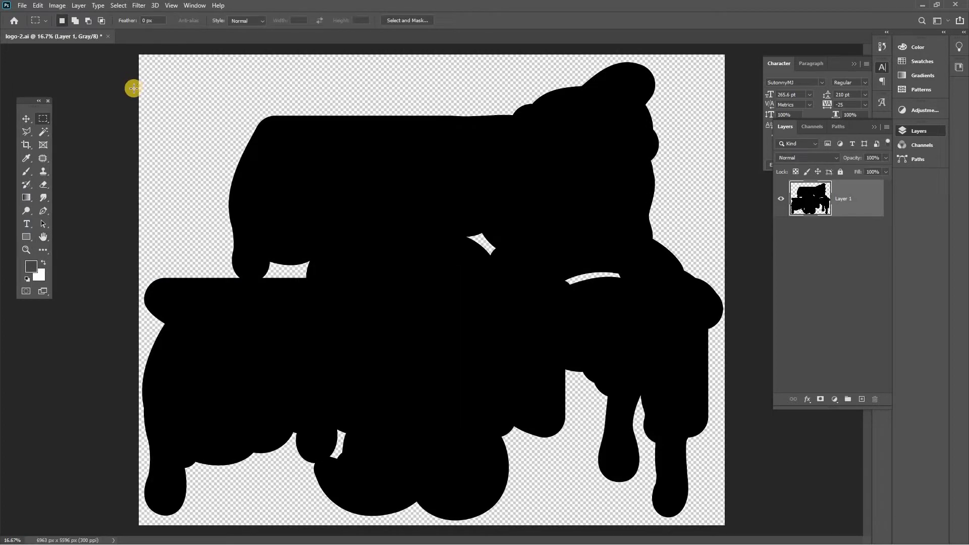
{"action": "left_click", "coordinate": [108, 36]}
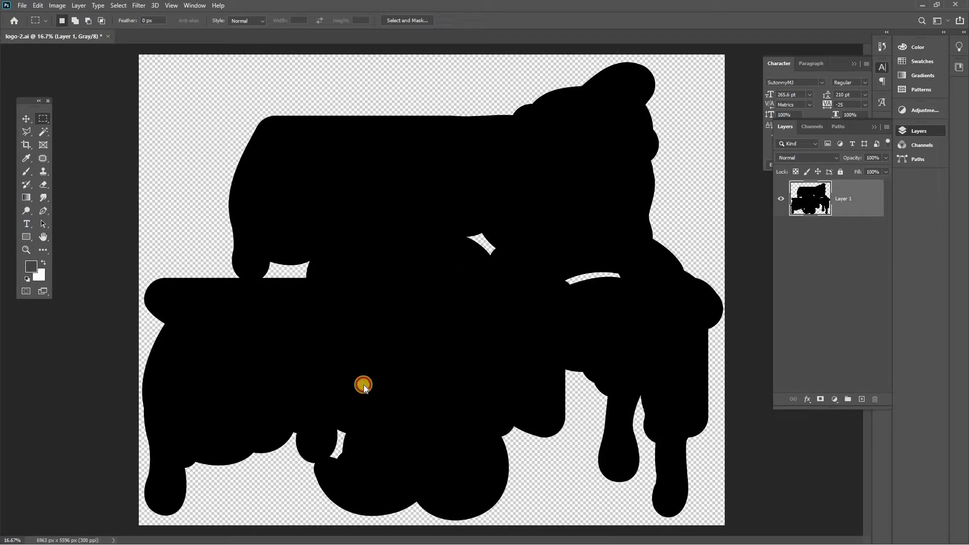
{"action": "left_click", "coordinate": [475, 211]}
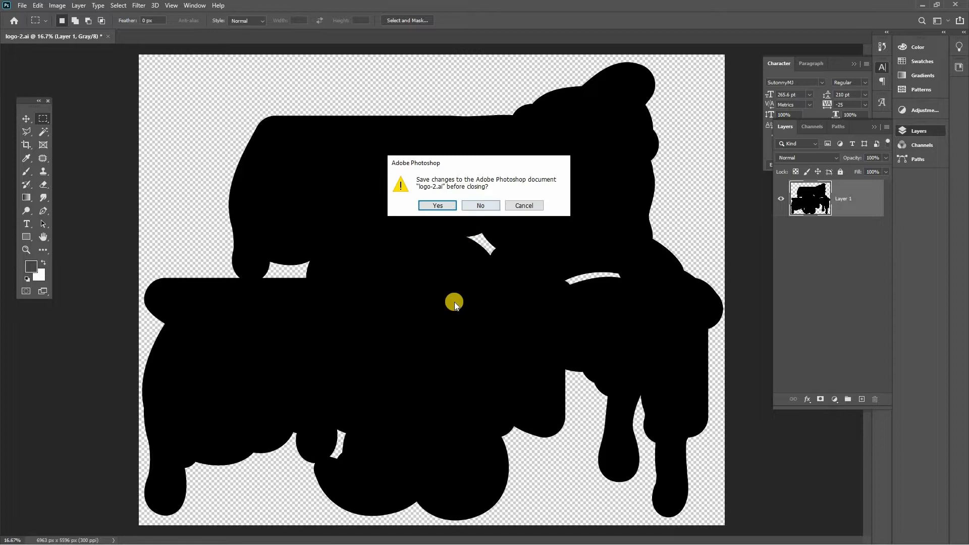
- Open the logo Illustrator file and import page 3, the black dripping lettering outline, in Grayscale mode
{"action": "key", "text": "ctrl+o"}
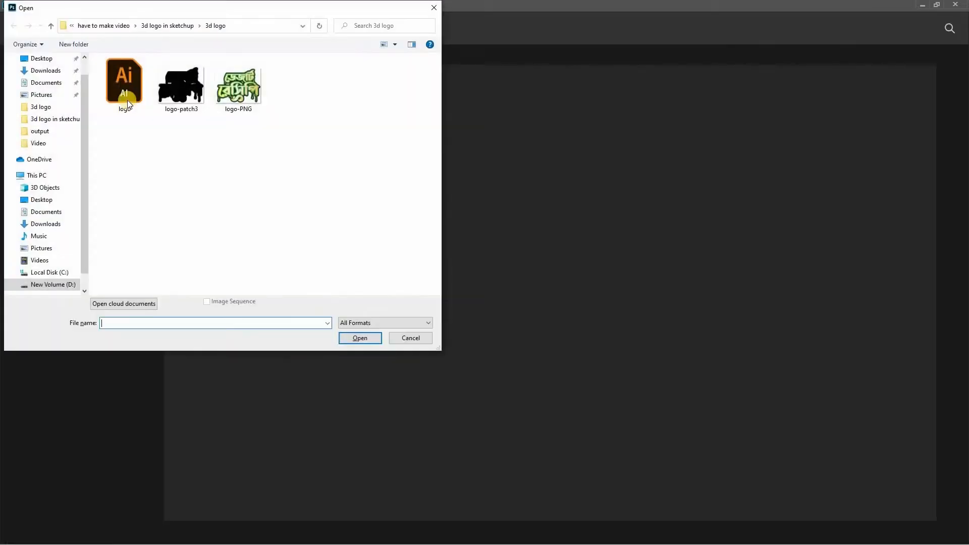
{"action": "left_click", "coordinate": [127, 90]}
{"action": "left_click", "coordinate": [353, 340]}
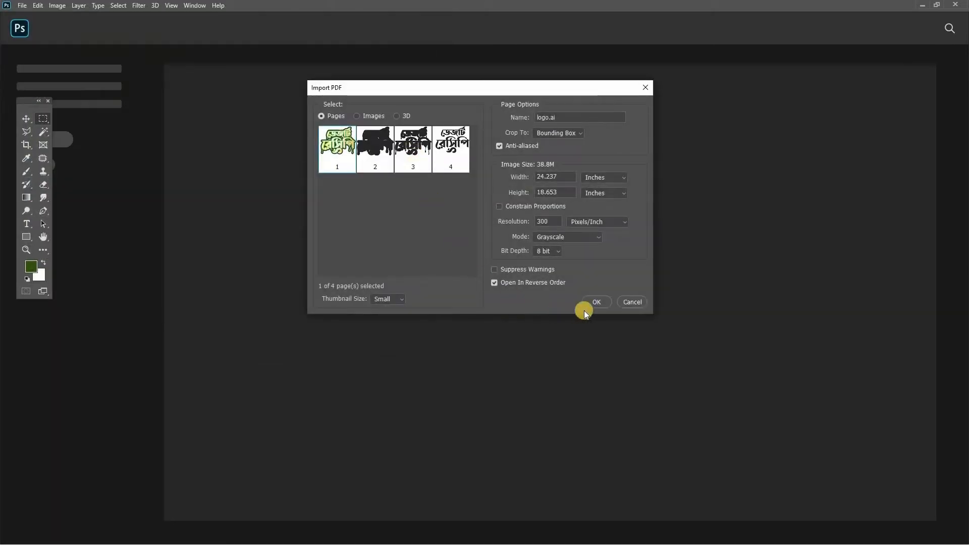
{"action": "left_click", "coordinate": [581, 237]}
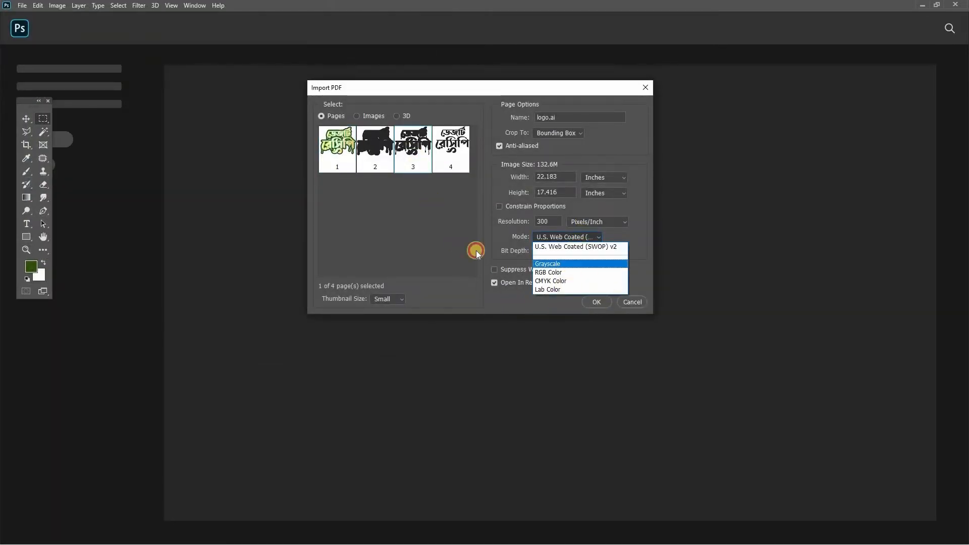
{"action": "key", "text": "Return"}
{"action": "key", "text": "Return"}
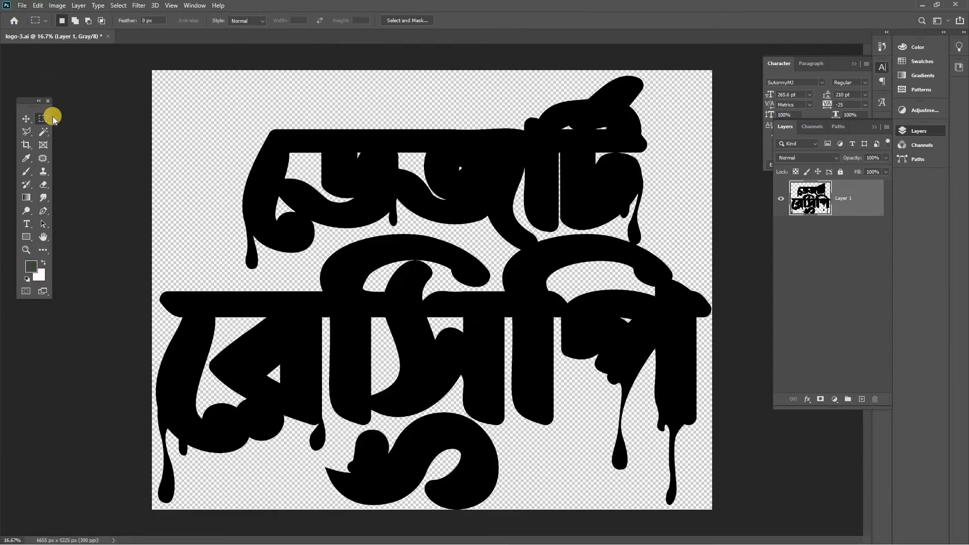
- Save the dripping lettering outline as a JPEG named logo-patch2 at quality 12 and close the document without saving changes
{"action": "left_click", "coordinate": [23, 5]}
{"action": "left_click", "coordinate": [50, 124]}
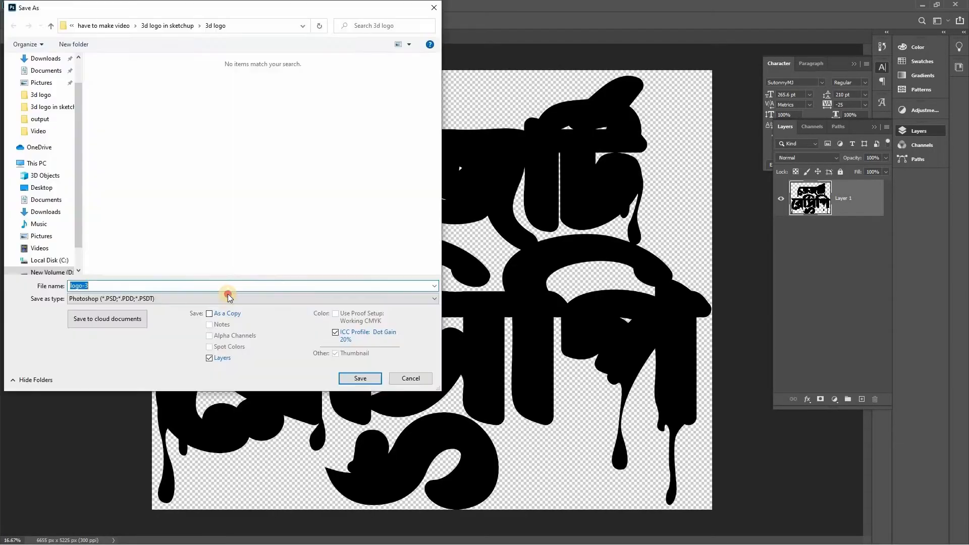
{"action": "left_click", "coordinate": [229, 297]}
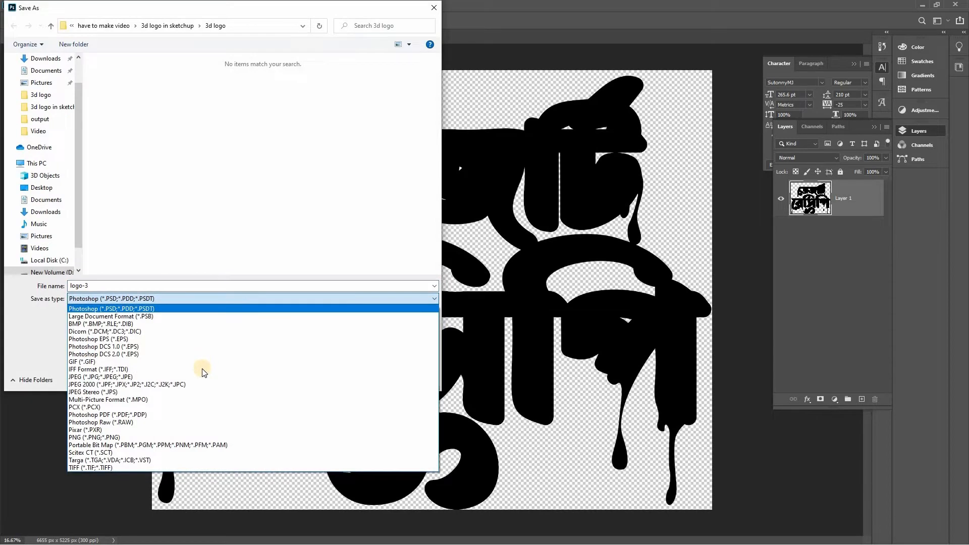
{"action": "key", "text": "Down"}
{"action": "key", "text": "Down"}
{"action": "key", "text": "Down"}
{"action": "key", "text": "Return"}
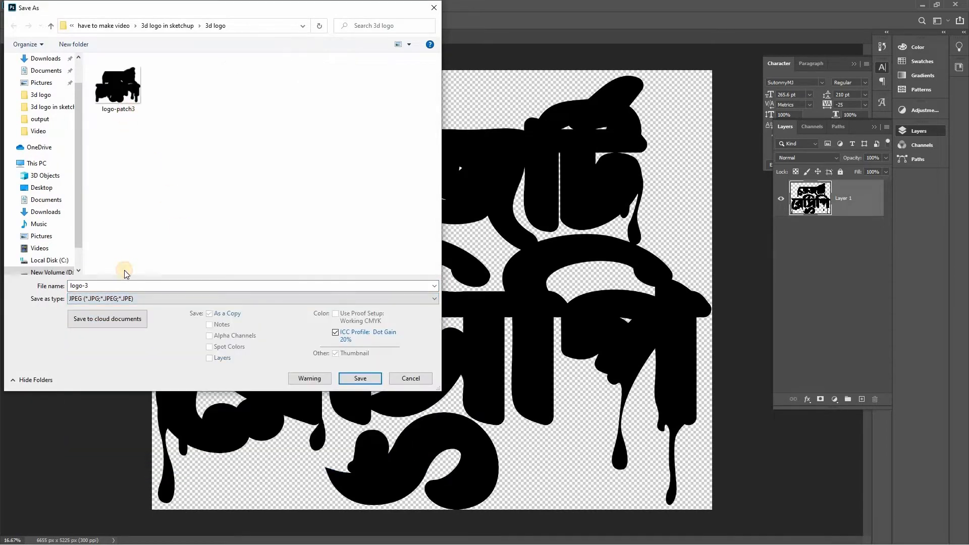
{"action": "left_click", "coordinate": [119, 284]}
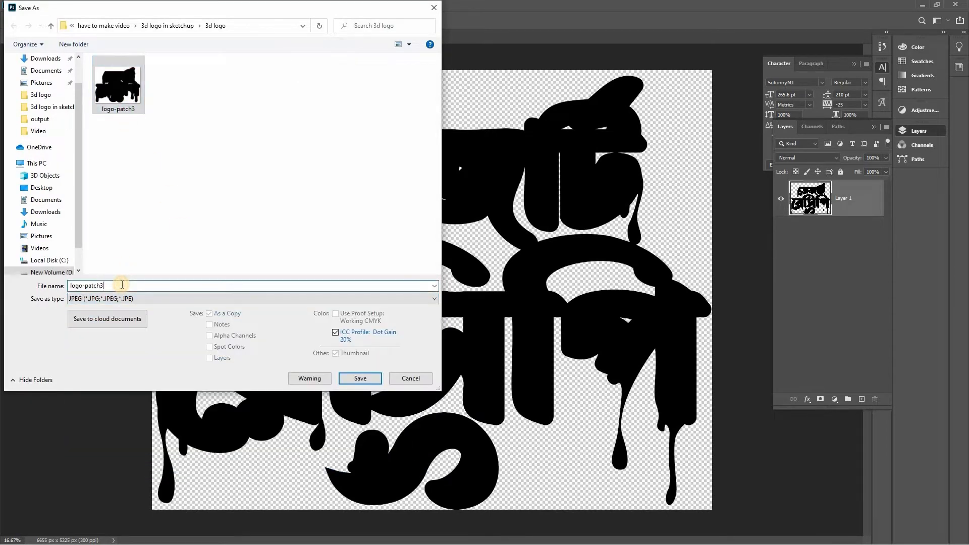
{"action": "key", "text": "Return"}
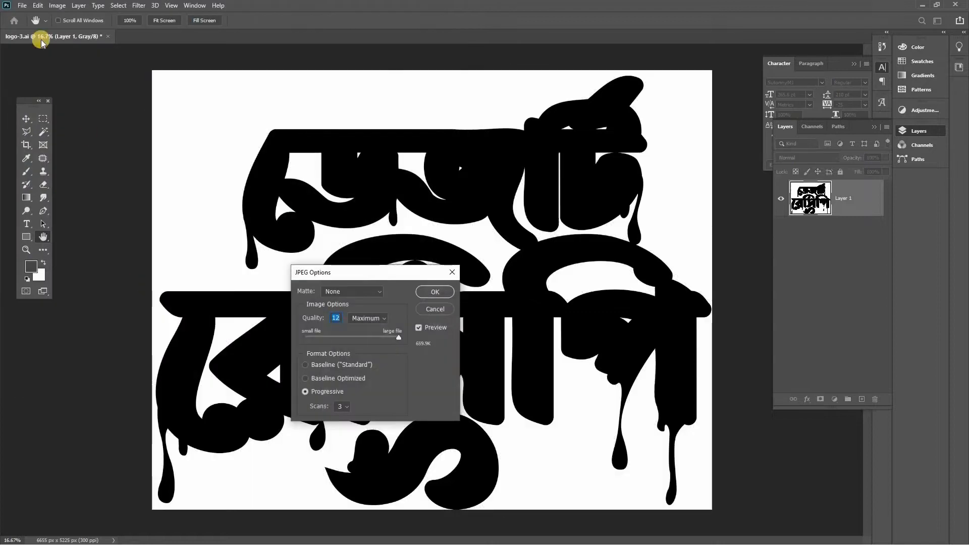
{"action": "key", "text": "Return"}
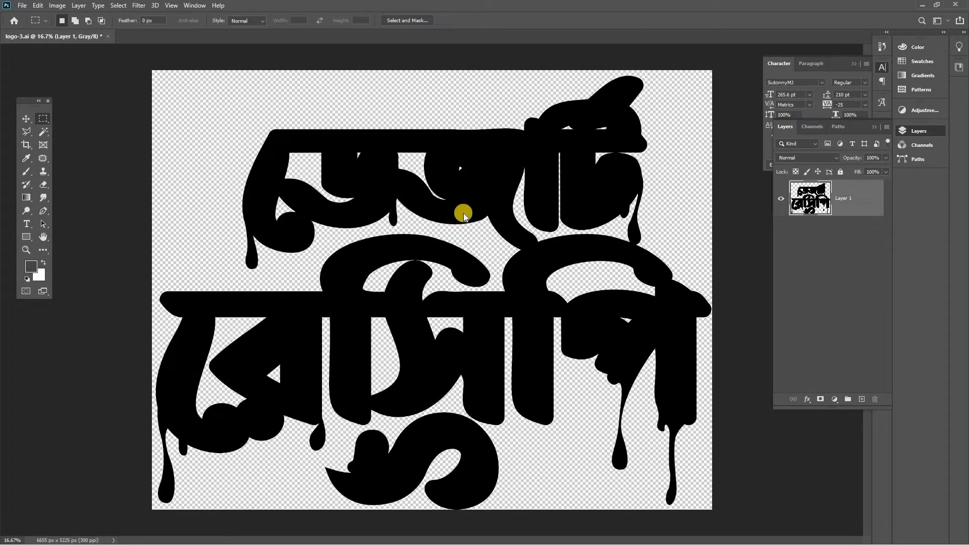
{"action": "key", "text": "ctrl+w"}
{"action": "key", "text": "n"}
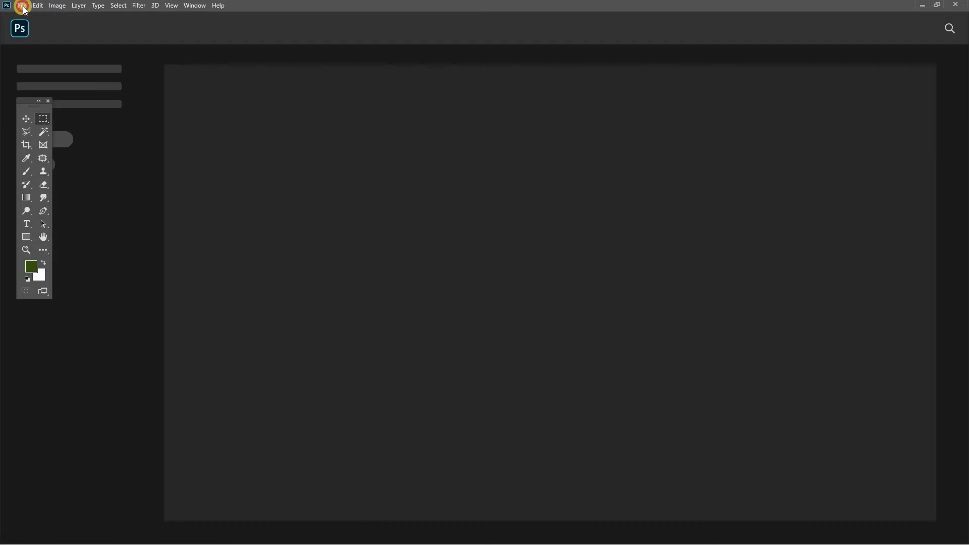
- Open the logo Illustrator file and import page 4, the plain black inner lettering, in Grayscale mode
{"action": "left_click", "coordinate": [23, 7]}
{"action": "left_click", "coordinate": [24, 23]}
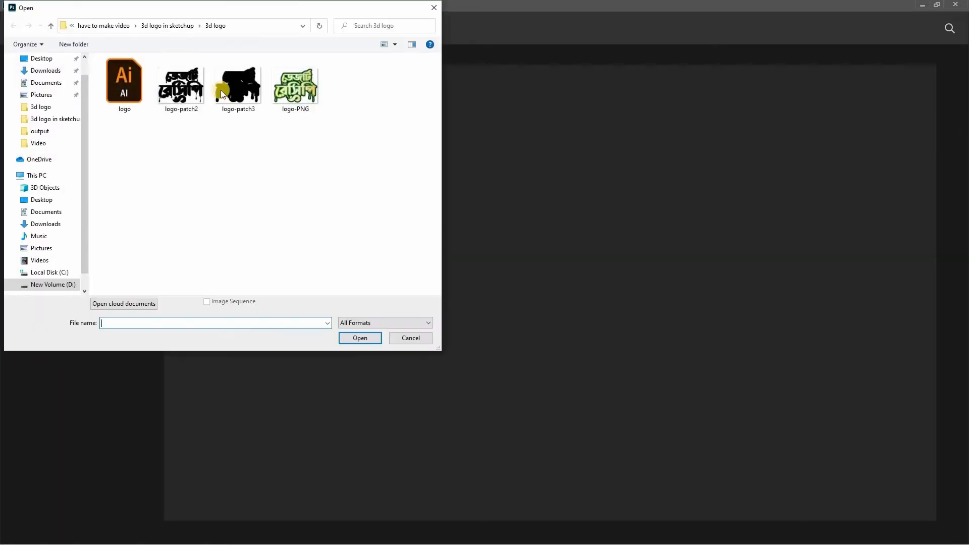
{"action": "left_click", "coordinate": [125, 85]}
{"action": "left_click", "coordinate": [371, 338]}
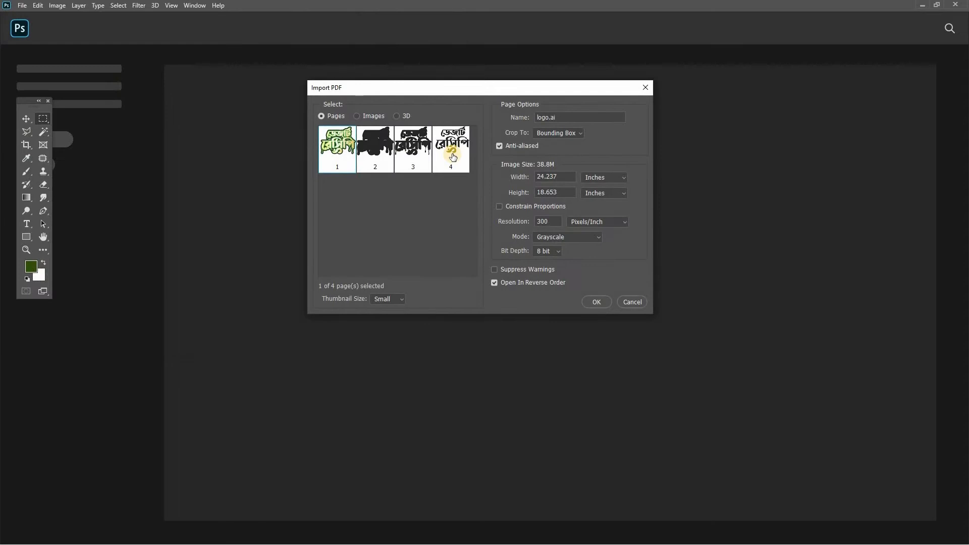
{"action": "left_click", "coordinate": [454, 161]}
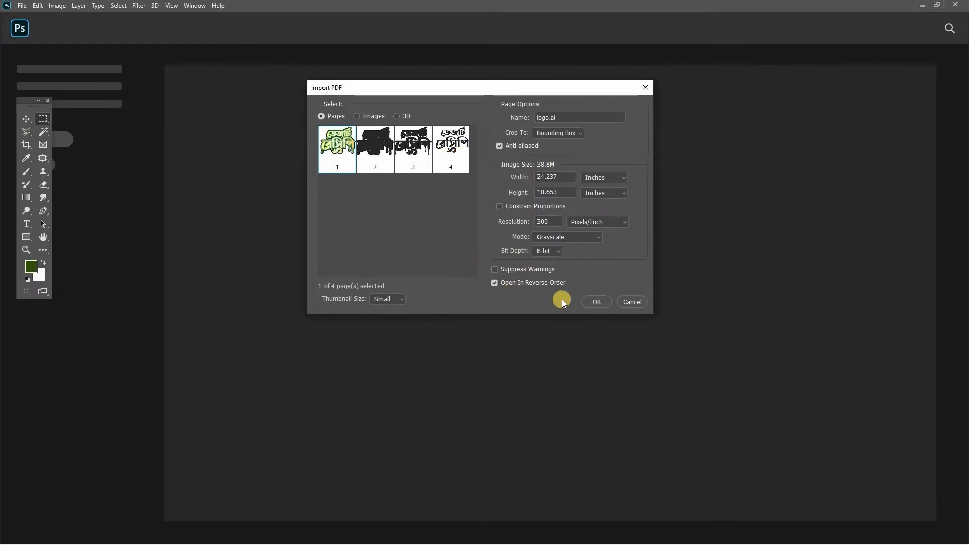
{"action": "left_click", "coordinate": [566, 244]}
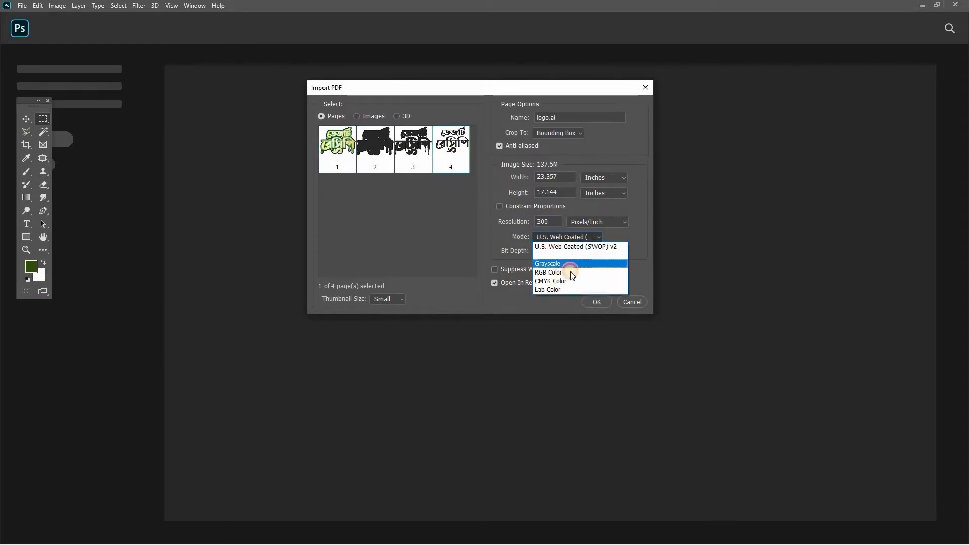
{"action": "left_click", "coordinate": [592, 302]}
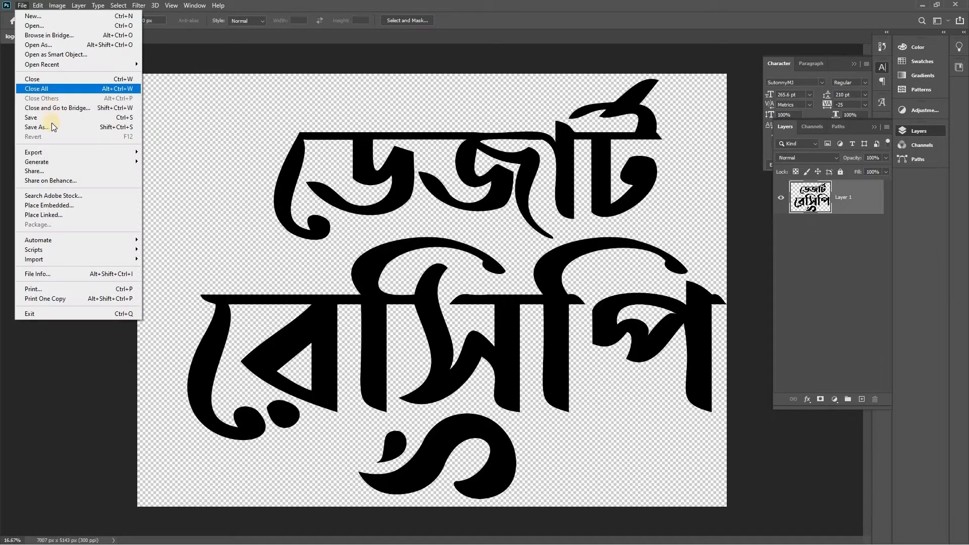
- Save the inner lettering as a JPEG named logo-patch1 in the 3d logo folder
{"action": "left_click", "coordinate": [52, 125]}
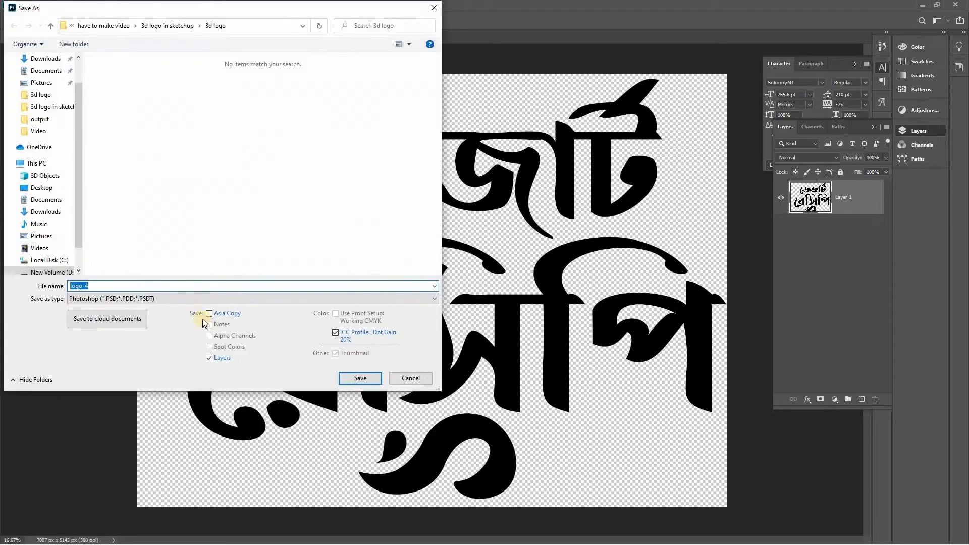
{"action": "left_click", "coordinate": [253, 298]}
{"action": "key", "text": "Down"}
{"action": "key", "text": "Down"}
{"action": "key", "text": "Down"}
{"action": "key", "text": "Down"}
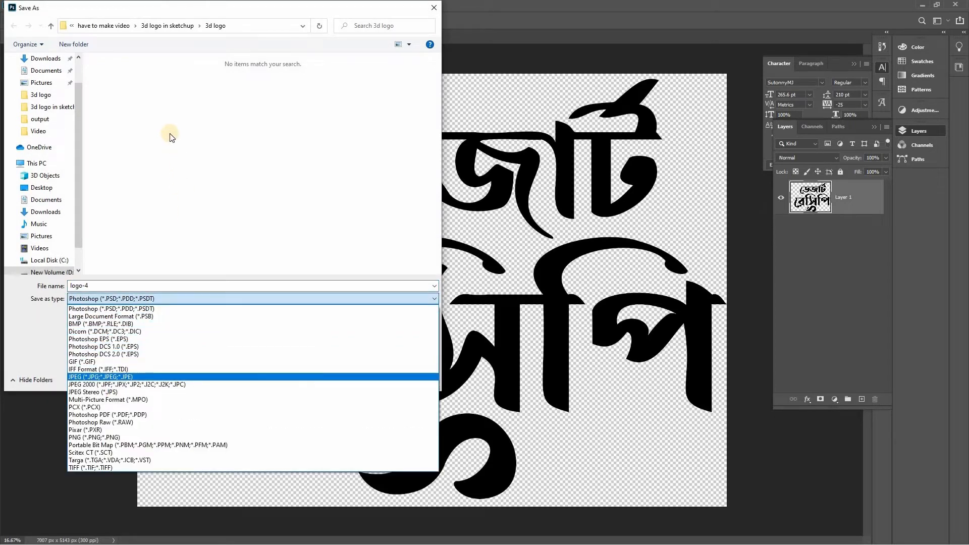
{"action": "key", "text": "Return"}
{"action": "left_click", "coordinate": [115, 80]}
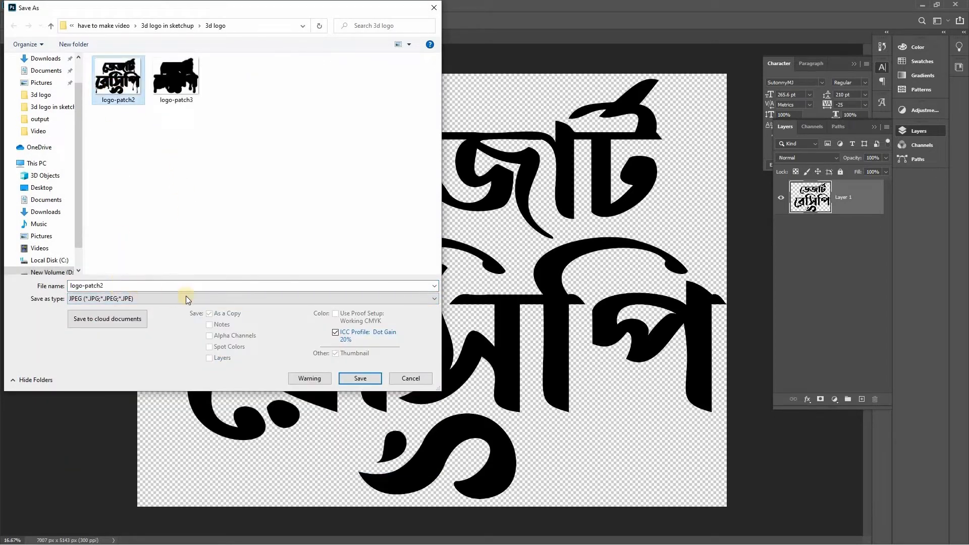
{"action": "key", "text": "Tab"}
{"action": "key", "text": "Right"}
{"action": "key", "text": "BackSpace"}
{"action": "type", "text": "1"}
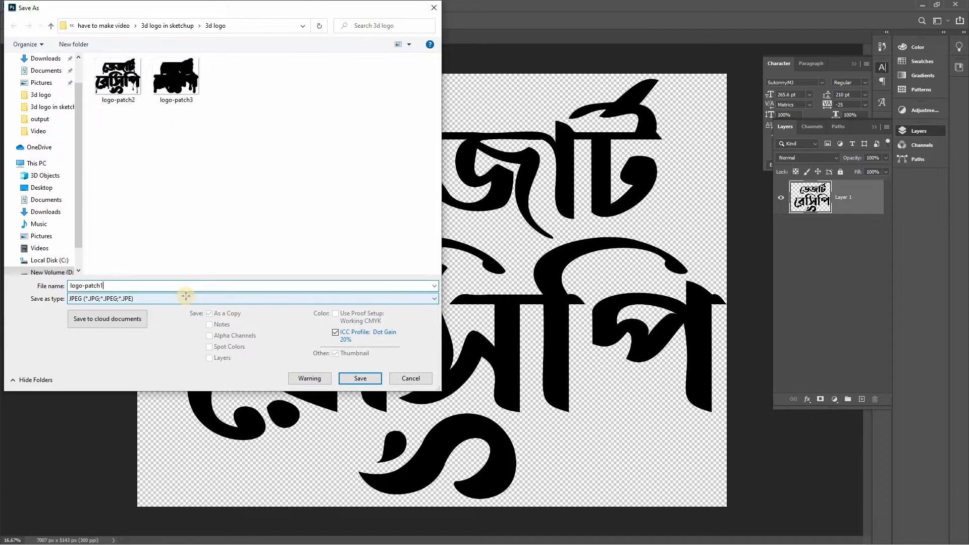
{"action": "key", "text": "Return"}
{"action": "key", "text": "Return"}
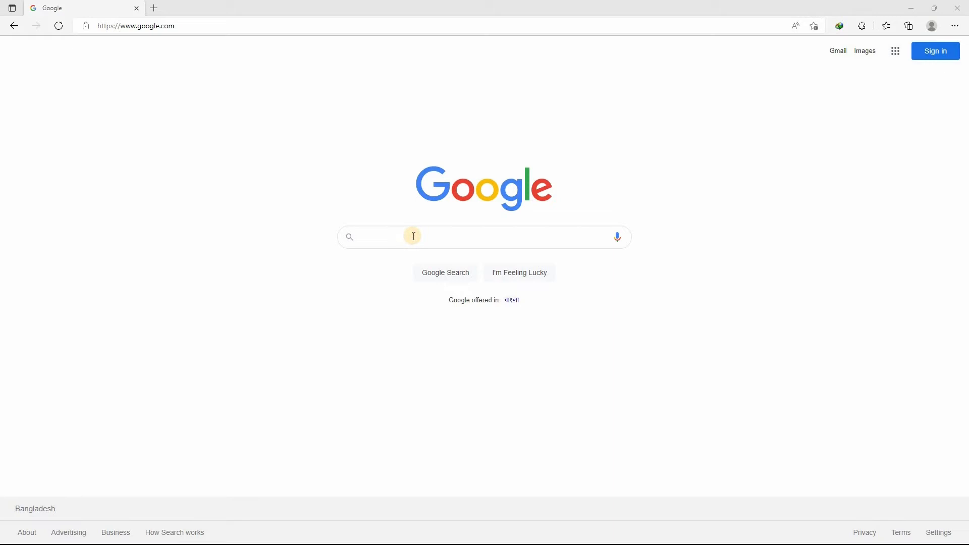
- Switch to the web browser and search Google for "jpg to dxf converter"
{"action": "left_click", "coordinate": [414, 236]}
{"action": "type", "text": "j"}
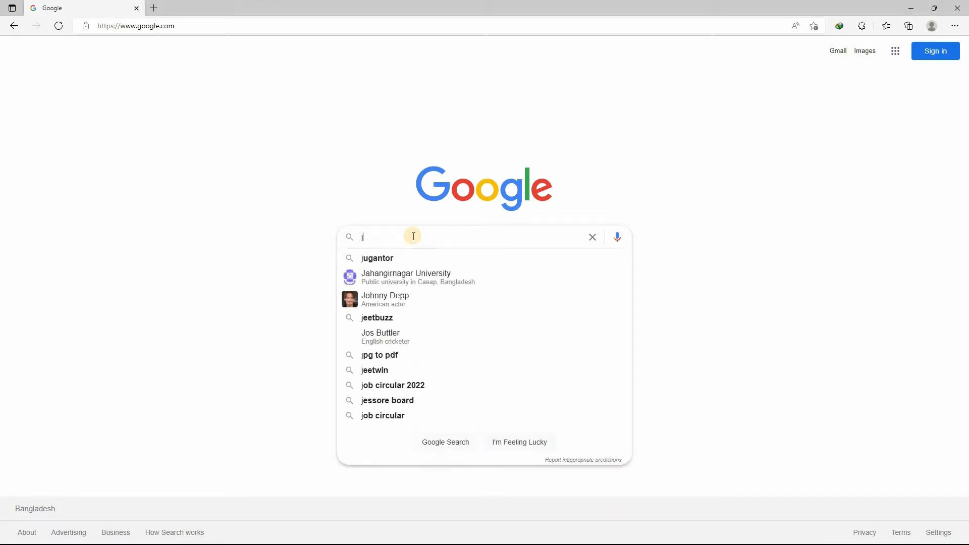
{"action": "type", "text": "pg to dxf c"}
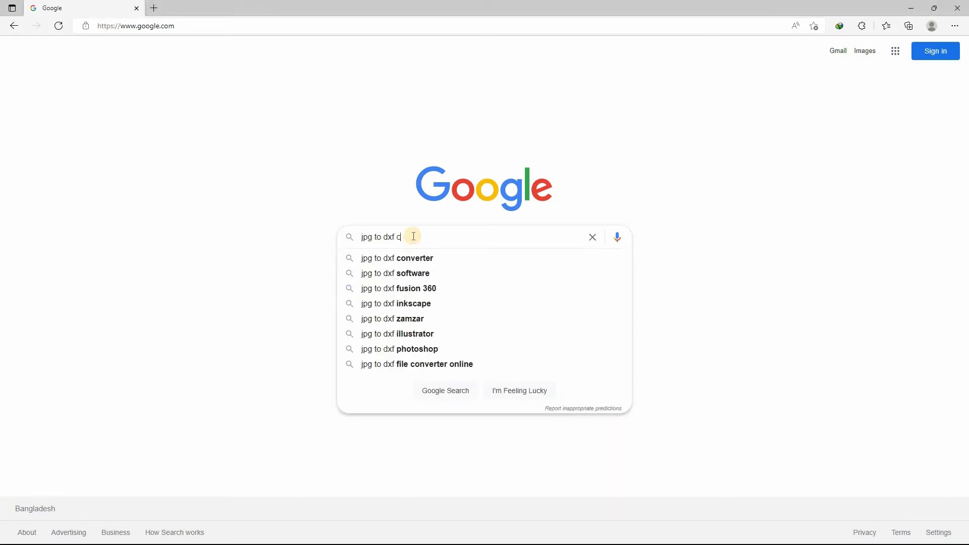
{"action": "type", "text": "o"}
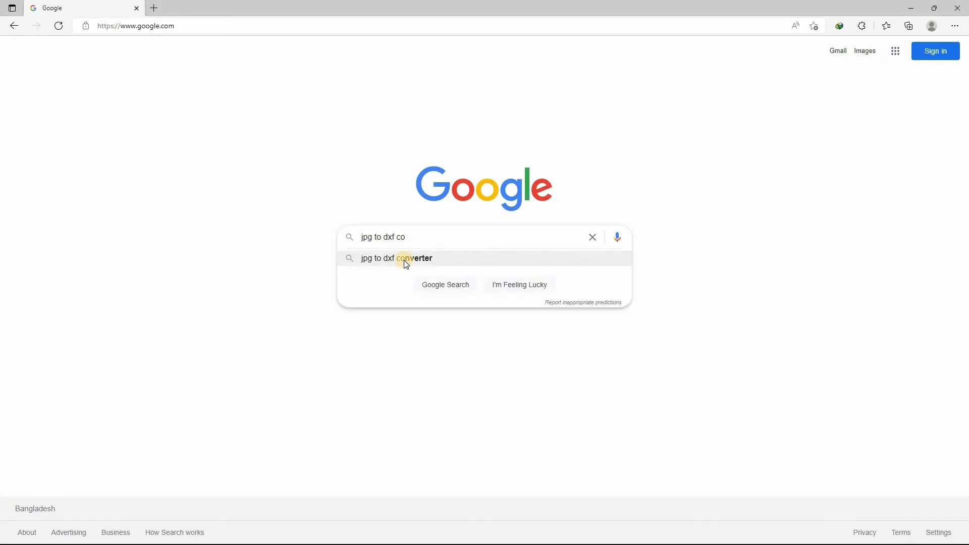
{"action": "left_click", "coordinate": [407, 259]}
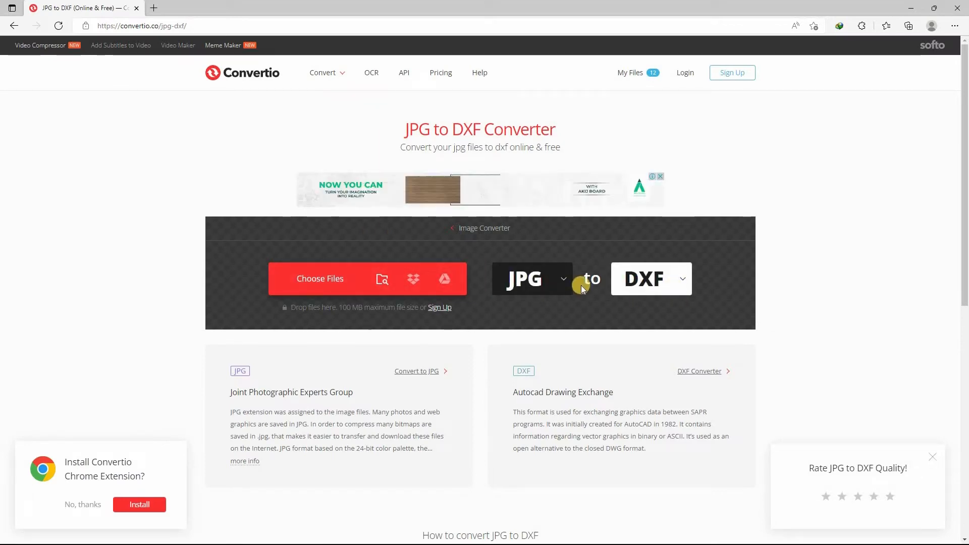
{"action": "left_click", "coordinate": [566, 279]}
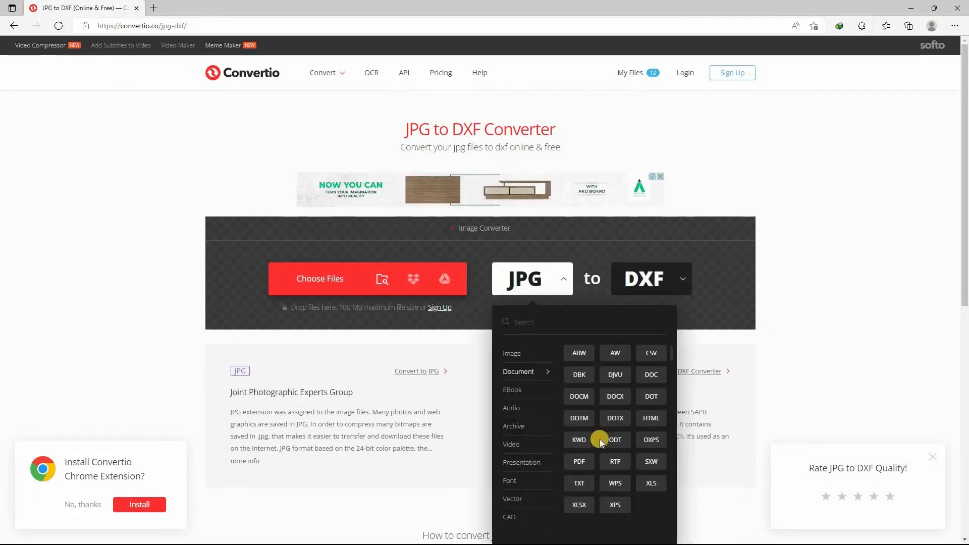
{"action": "left_click", "coordinate": [506, 516]}
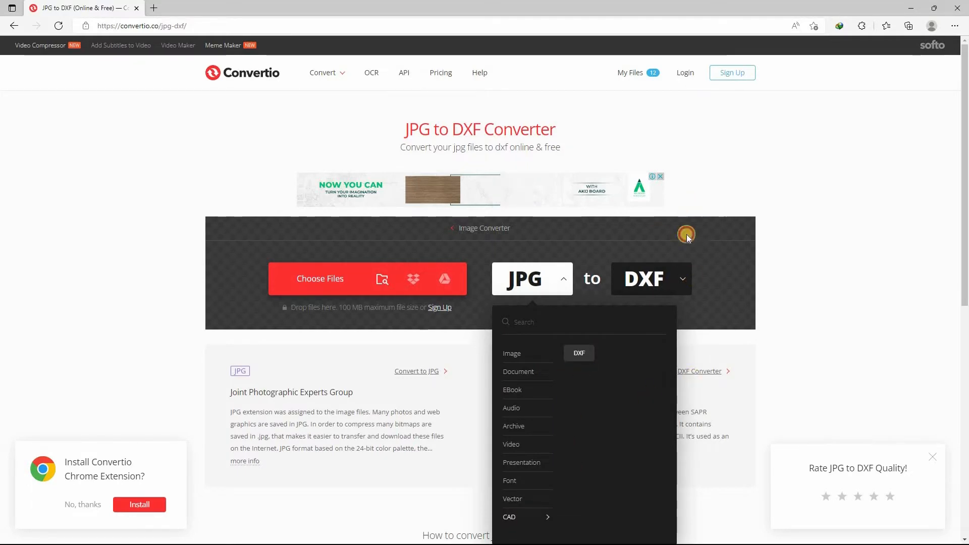
{"action": "left_click", "coordinate": [684, 274]}
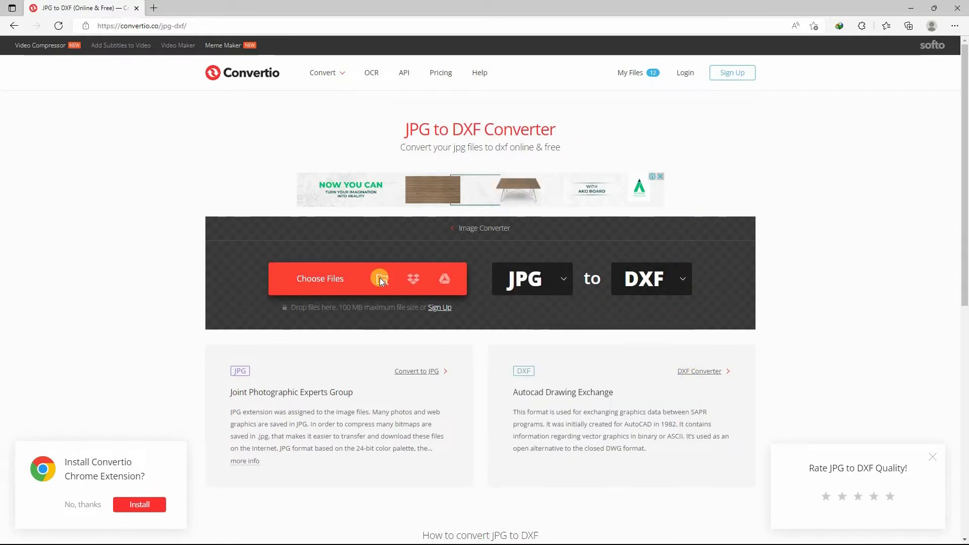
- Upload logo-patch3.jpg to the Convertio JPG to DXF converter, convert it to DXF and download the result
{"action": "left_click", "coordinate": [380, 278]}
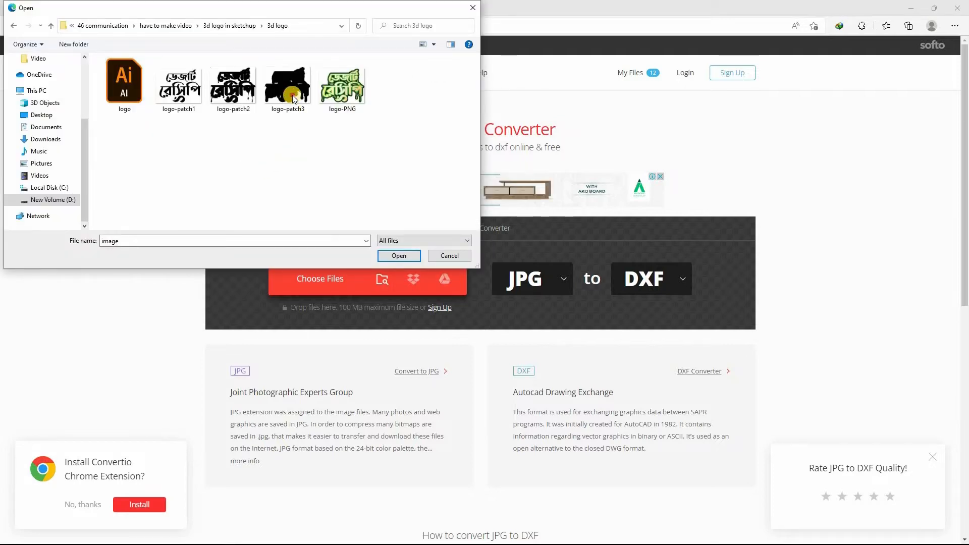
{"action": "left_click", "coordinate": [294, 98]}
{"action": "left_click", "coordinate": [399, 256]}
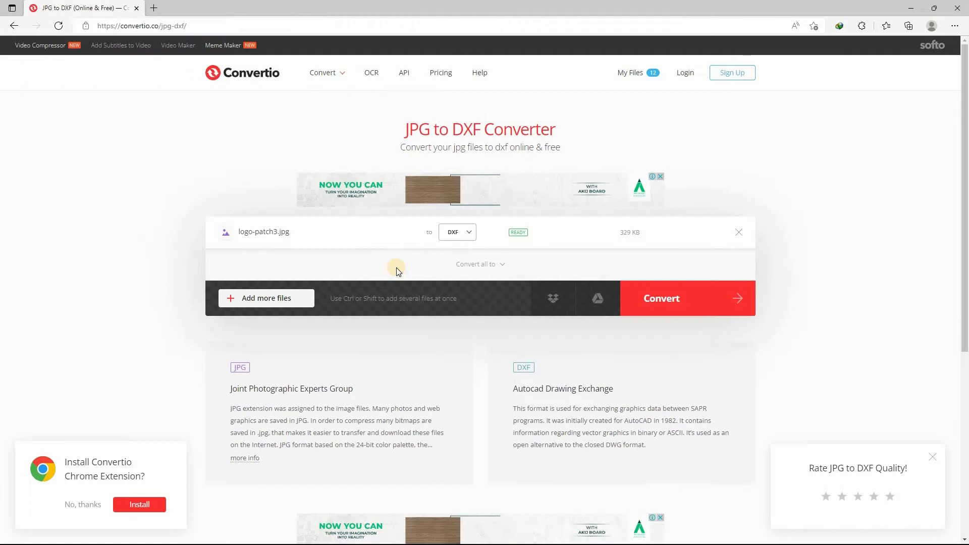
{"action": "left_click", "coordinate": [687, 298]}
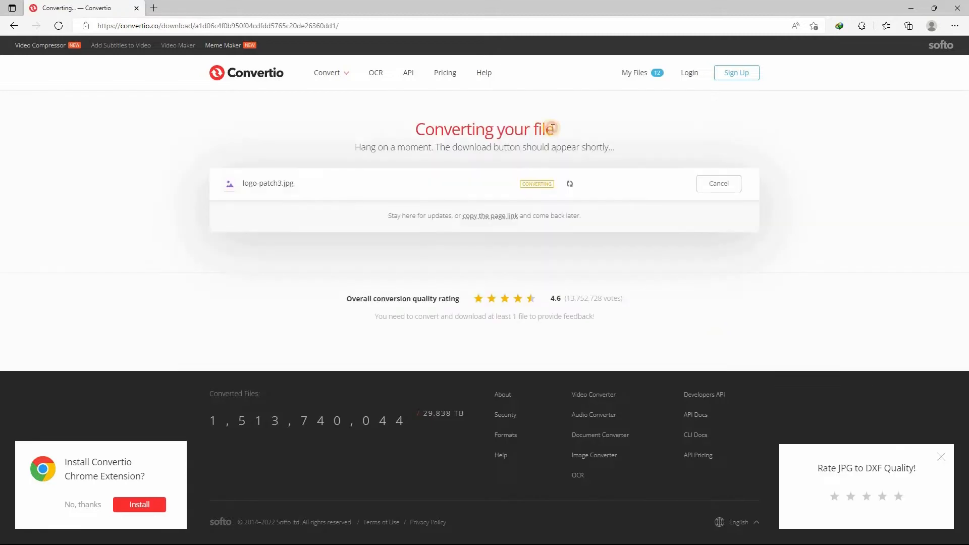
{"action": "left_click_drag", "start_coordinate": [416, 129], "coordinate": [556, 129]}
{"action": "left_click_drag", "start_coordinate": [403, 135], "coordinate": [568, 132]}
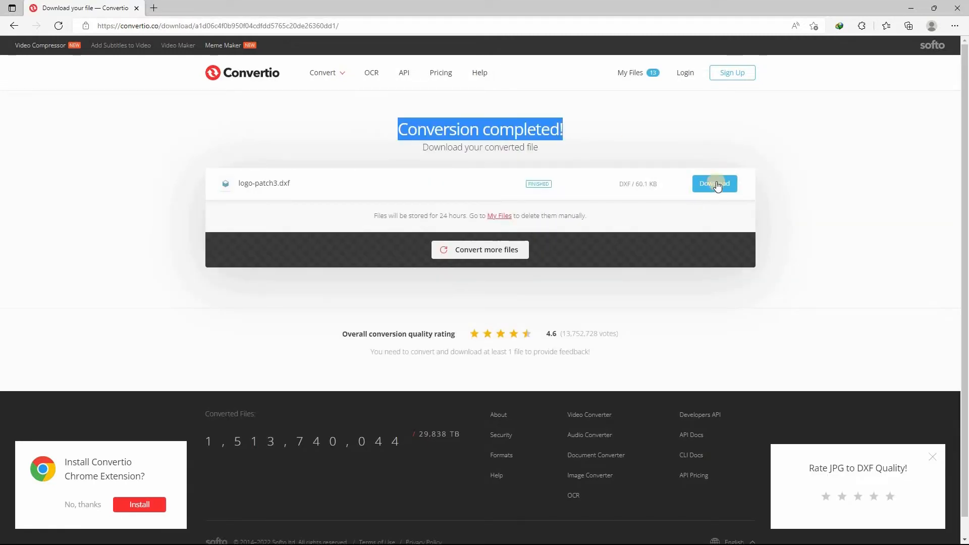
{"action": "left_click", "coordinate": [717, 185]}
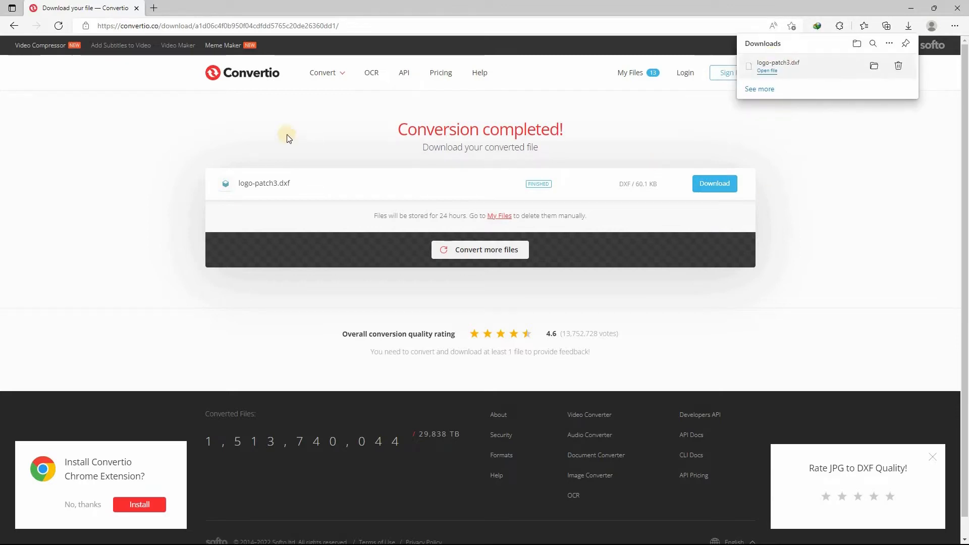
- Start another conversion with logo-patch2.jpg, choose the CAD format DXF as output and download the converted file
{"action": "left_click", "coordinate": [500, 251]}
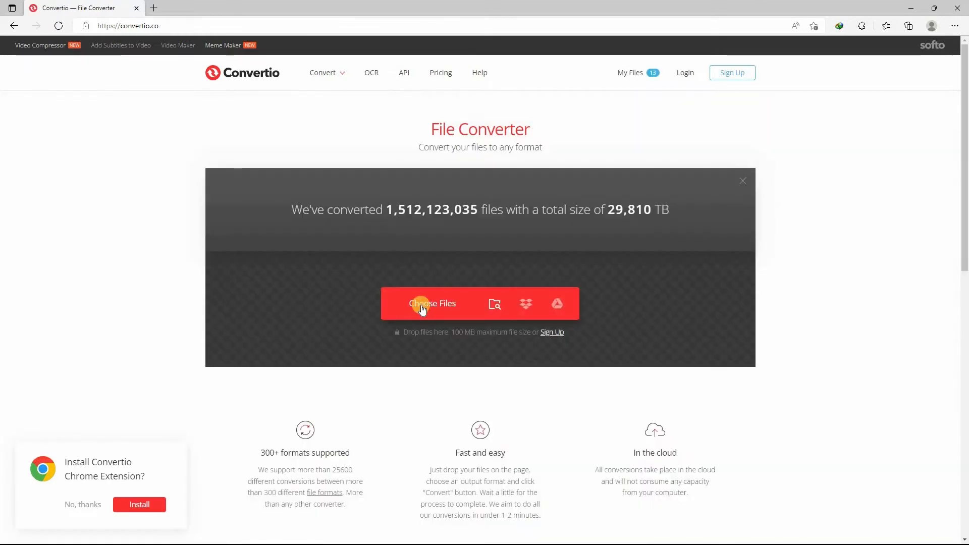
{"action": "left_click", "coordinate": [422, 306]}
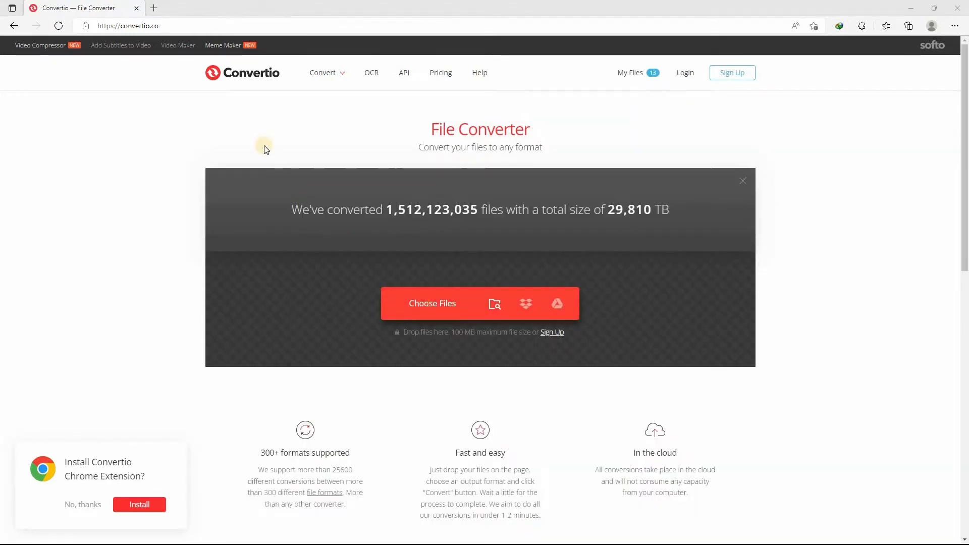
{"action": "left_click", "coordinate": [238, 98]}
{"action": "left_click", "coordinate": [394, 257]}
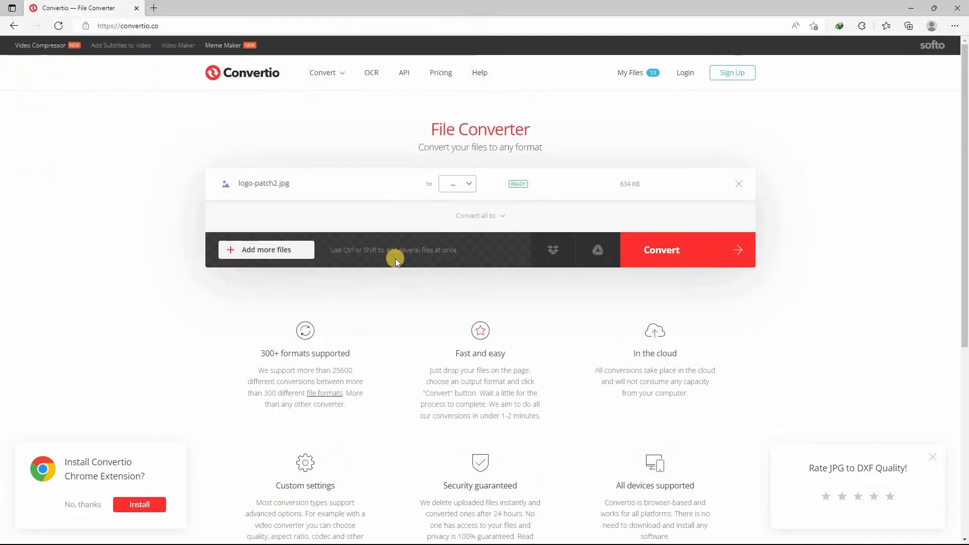
{"action": "left_click", "coordinate": [466, 185]}
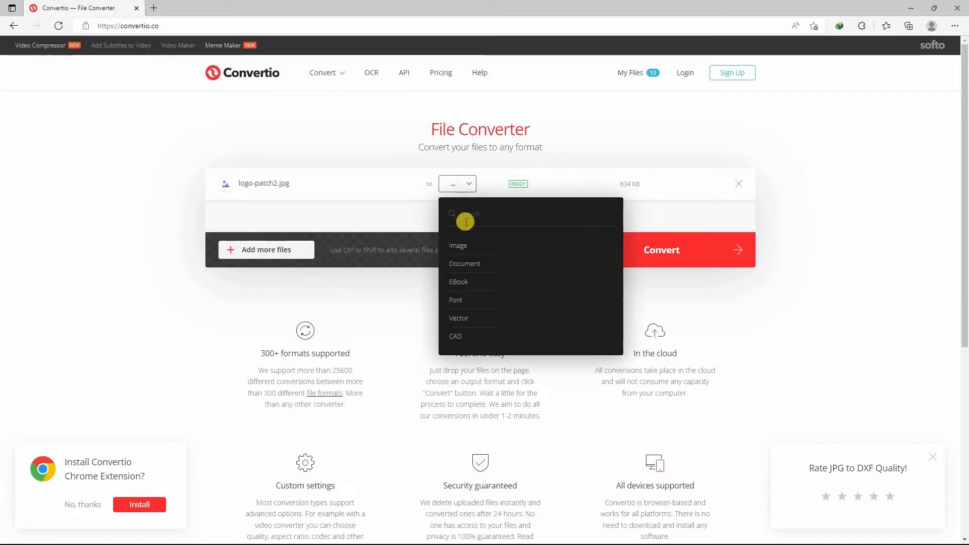
{"action": "left_click", "coordinate": [459, 337]}
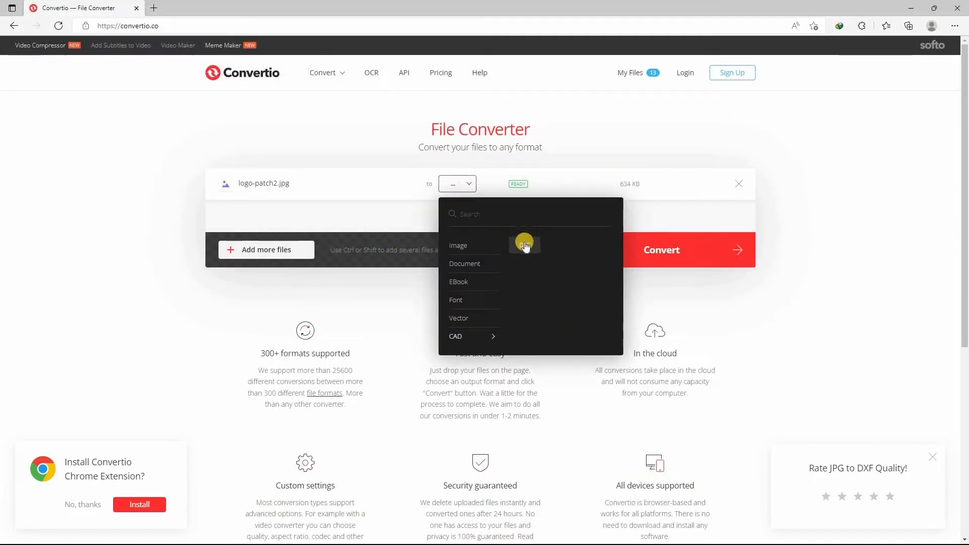
{"action": "left_click", "coordinate": [673, 249]}
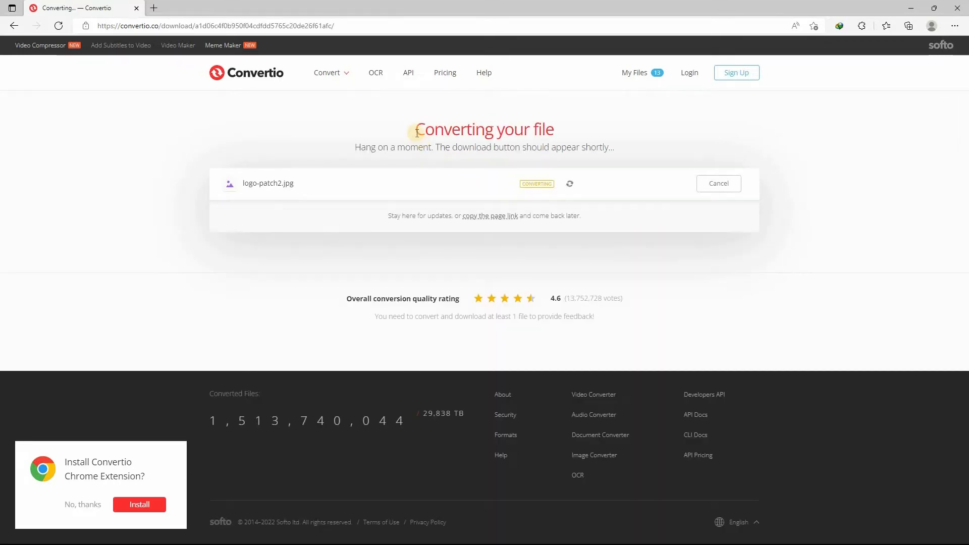
{"action": "left_click", "coordinate": [712, 184]}
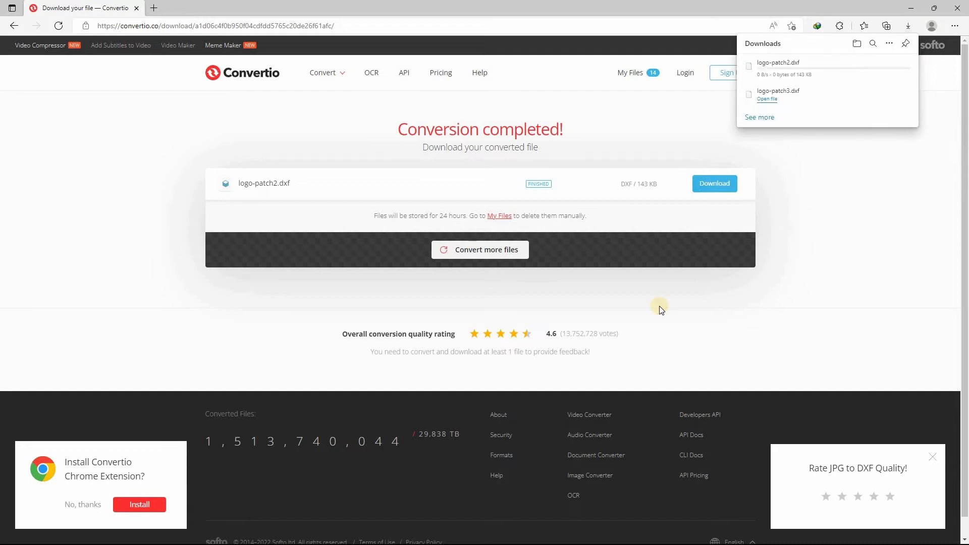
- Start another conversion by uploading logo-patch1.jpg and convert it to the CAD format DXF
{"action": "left_click", "coordinate": [446, 248]}
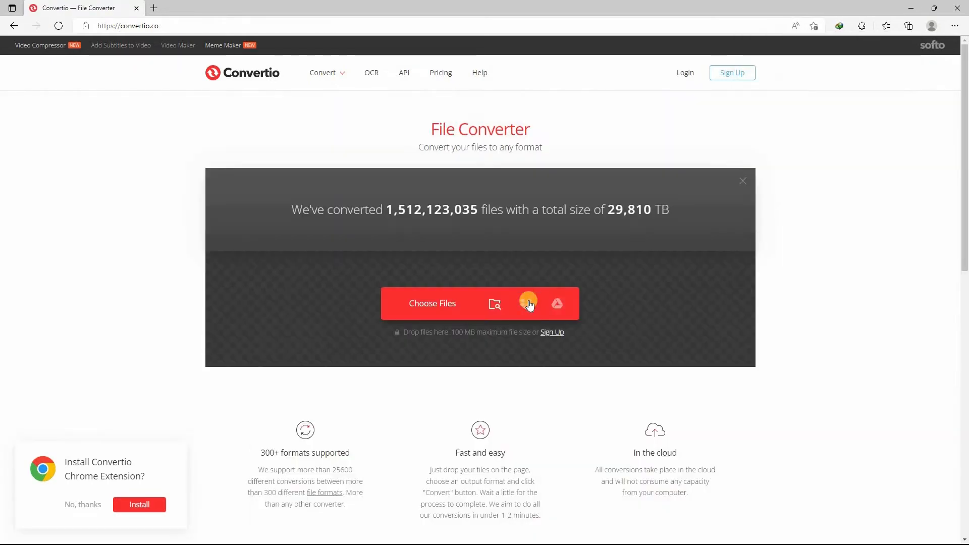
{"action": "left_click", "coordinate": [458, 311]}
{"action": "left_click", "coordinate": [174, 101]}
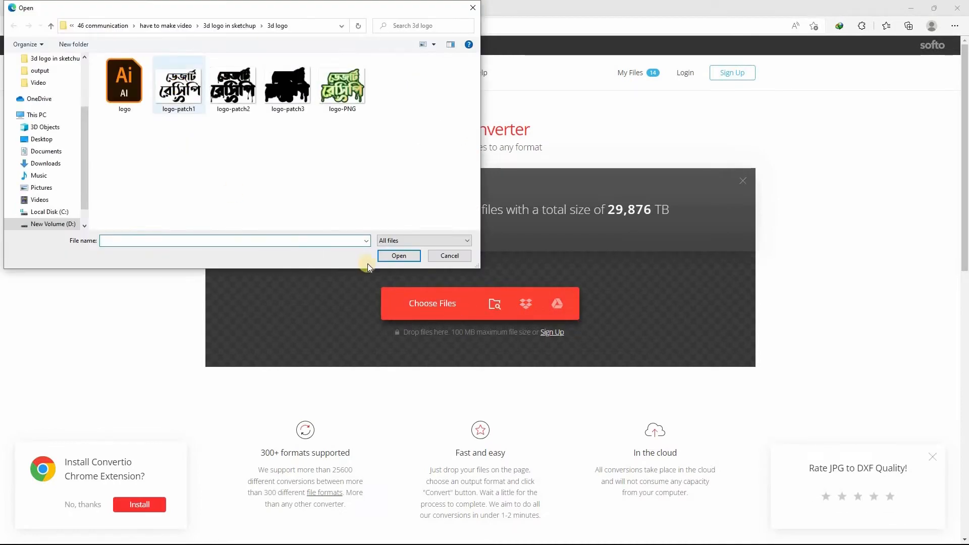
{"action": "left_click", "coordinate": [410, 258]}
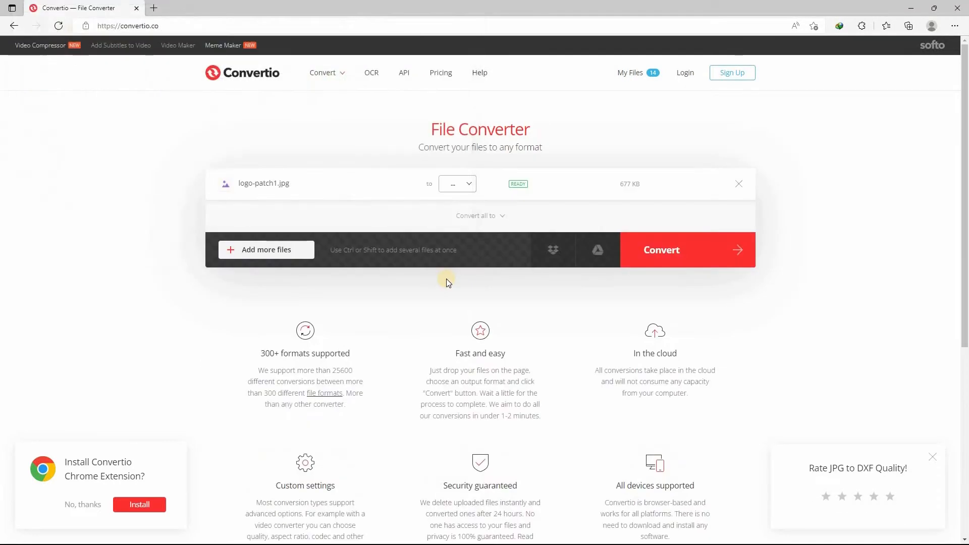
{"action": "left_click", "coordinate": [469, 185]}
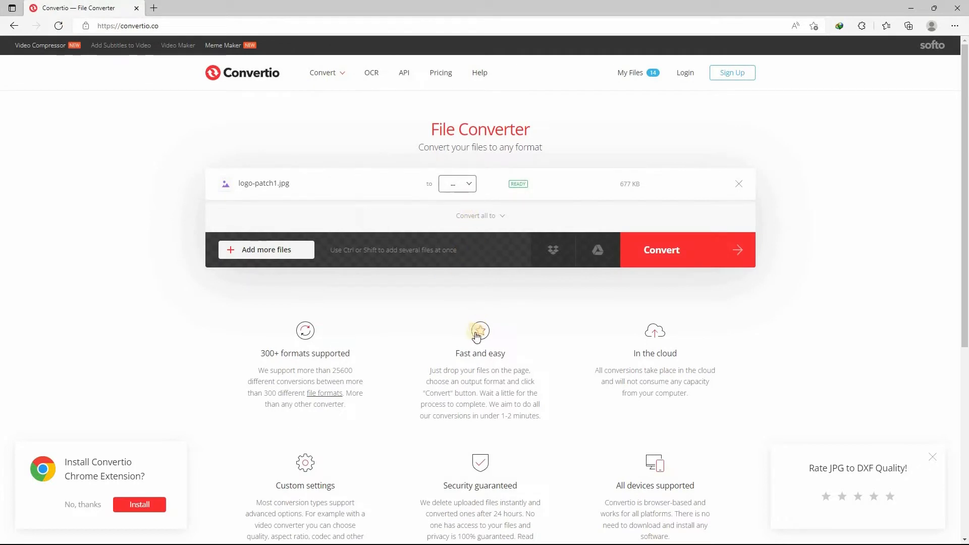
{"action": "left_click", "coordinate": [527, 246]}
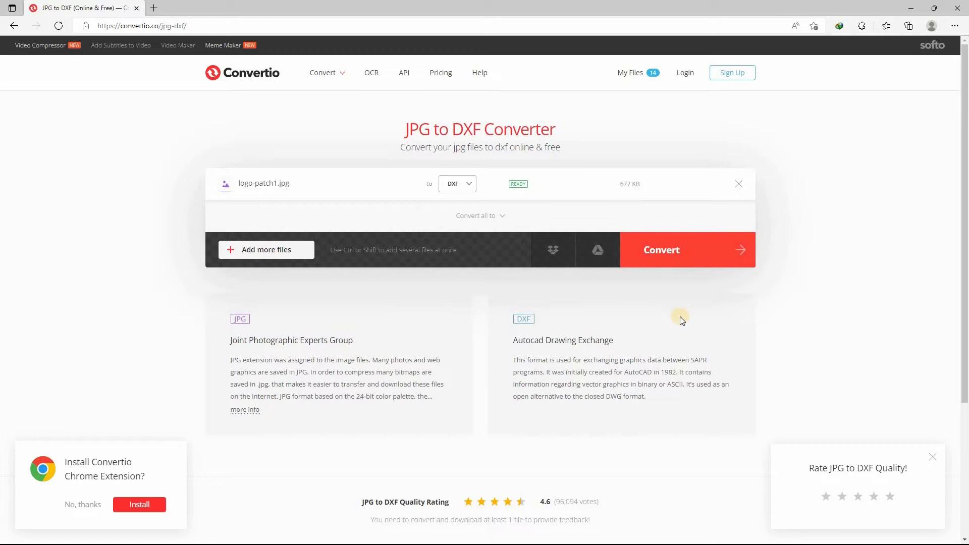
{"action": "left_click", "coordinate": [626, 248]}
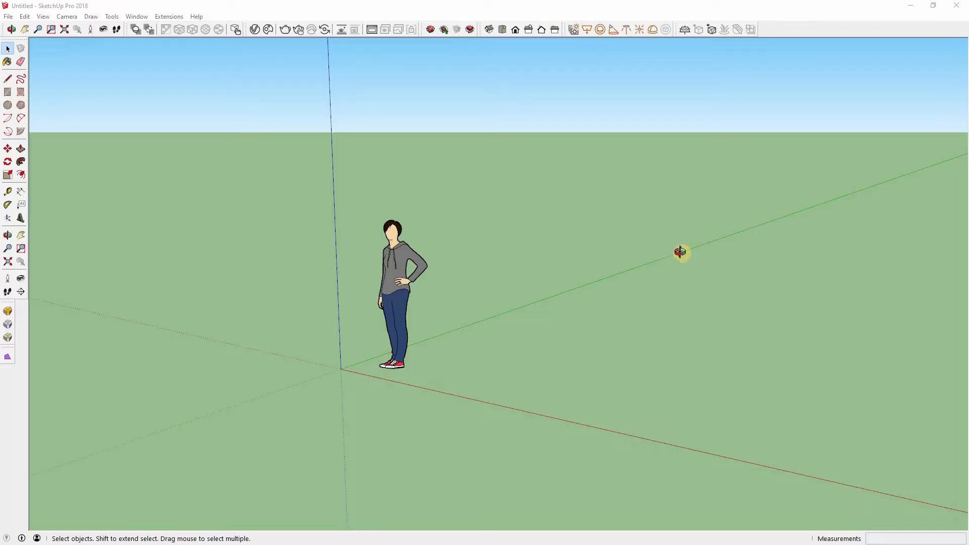
- Switch to SketchUp and import logo-patch1.dxf from the DXF files folder using the AutoCAD Files (*.dwg, *.dxf) type
{"action": "left_click_drag", "start_coordinate": [681, 253], "coordinate": [707, 279]}
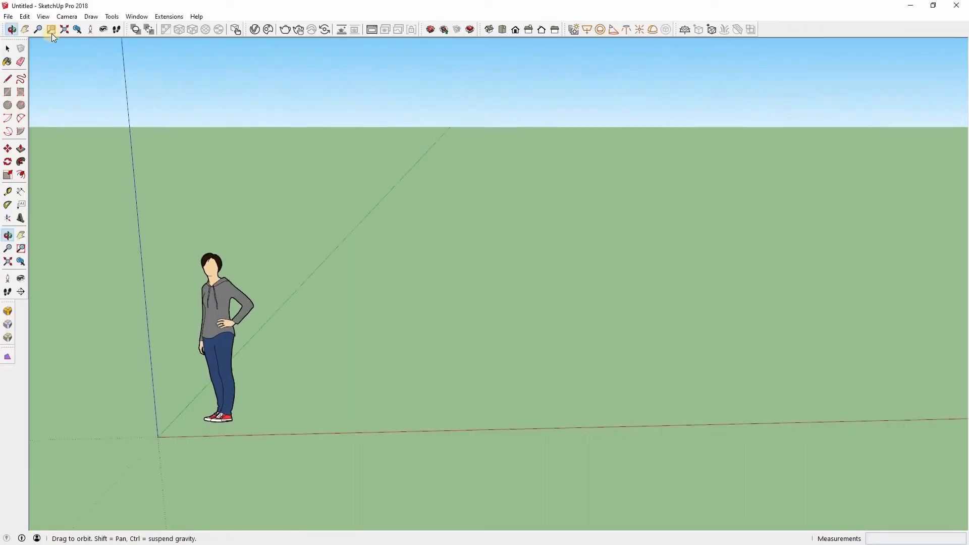
{"action": "left_click", "coordinate": [8, 16]}
{"action": "mouse_move", "coordinate": [33, 170]}
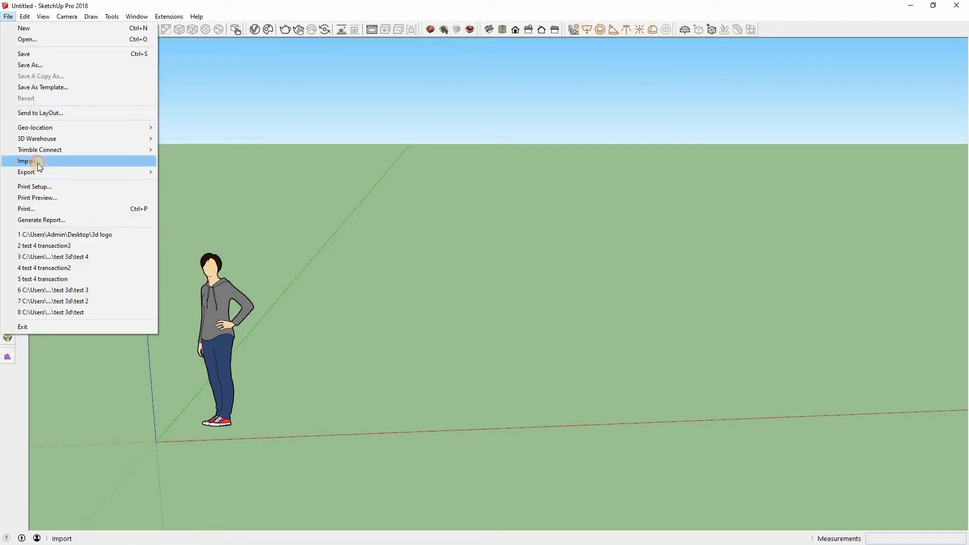
{"action": "left_click", "coordinate": [37, 162]}
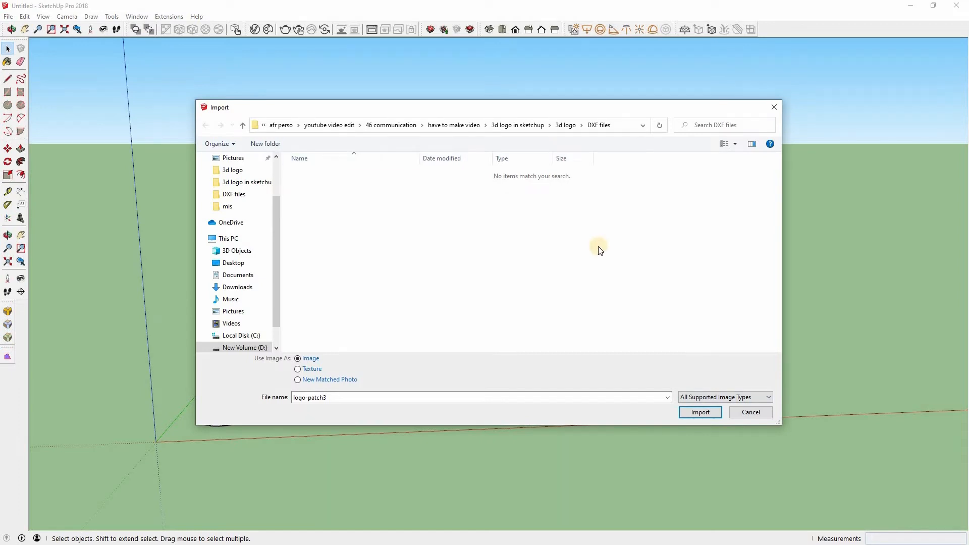
{"action": "left_click", "coordinate": [734, 397]}
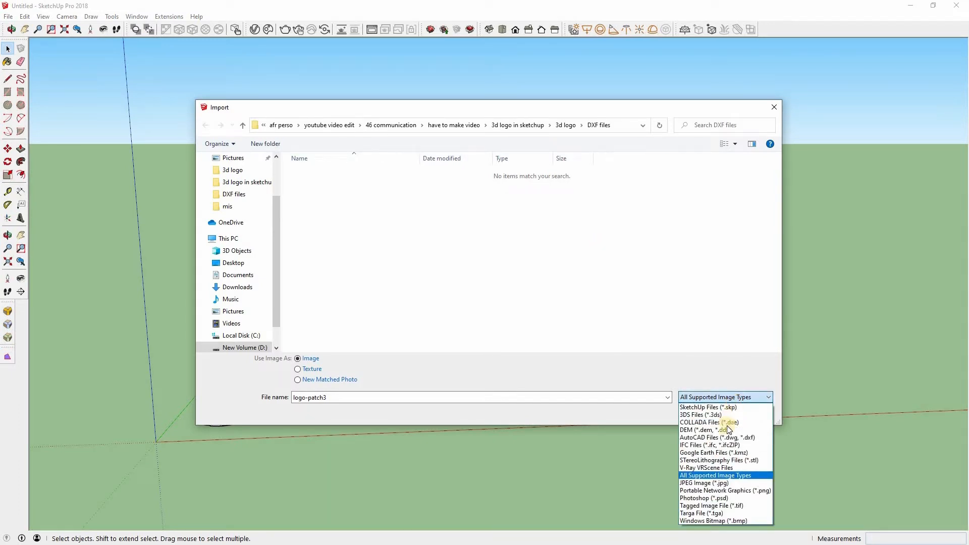
{"action": "left_click", "coordinate": [705, 438]}
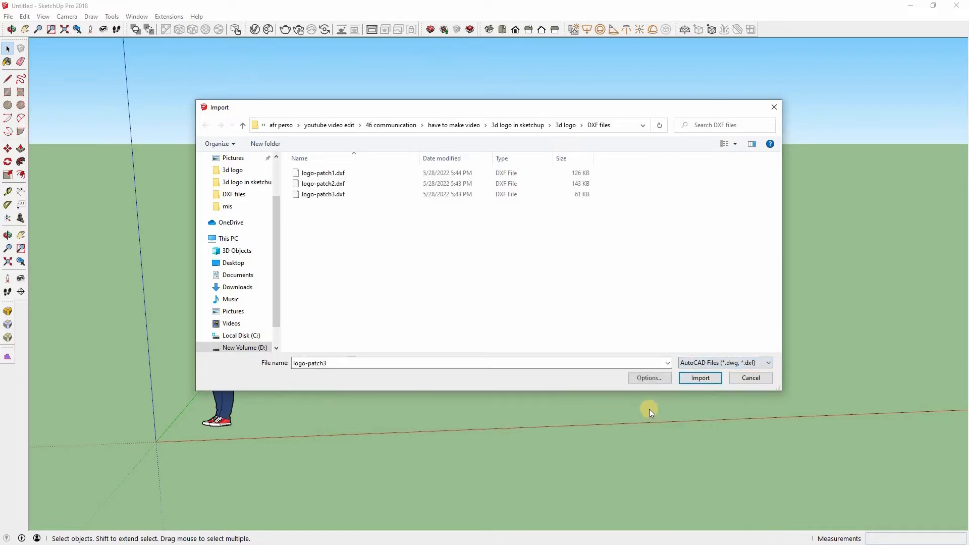
{"action": "left_click", "coordinate": [337, 172]}
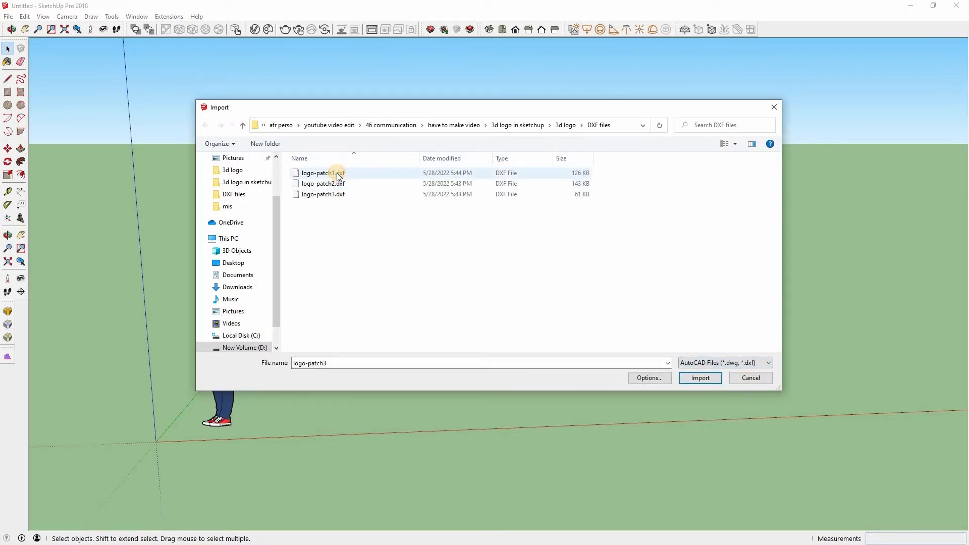
{"action": "left_click", "coordinate": [701, 380]}
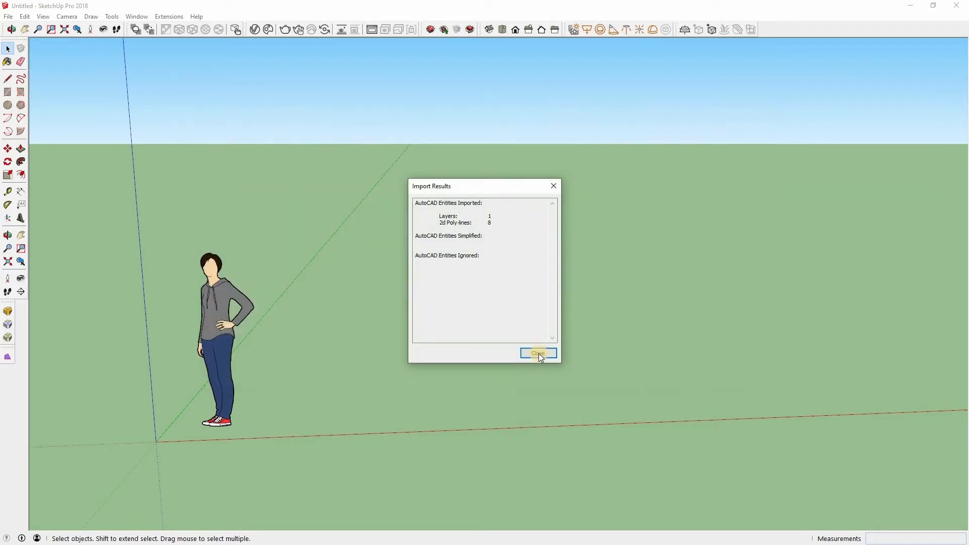
{"action": "left_click", "coordinate": [538, 353]}
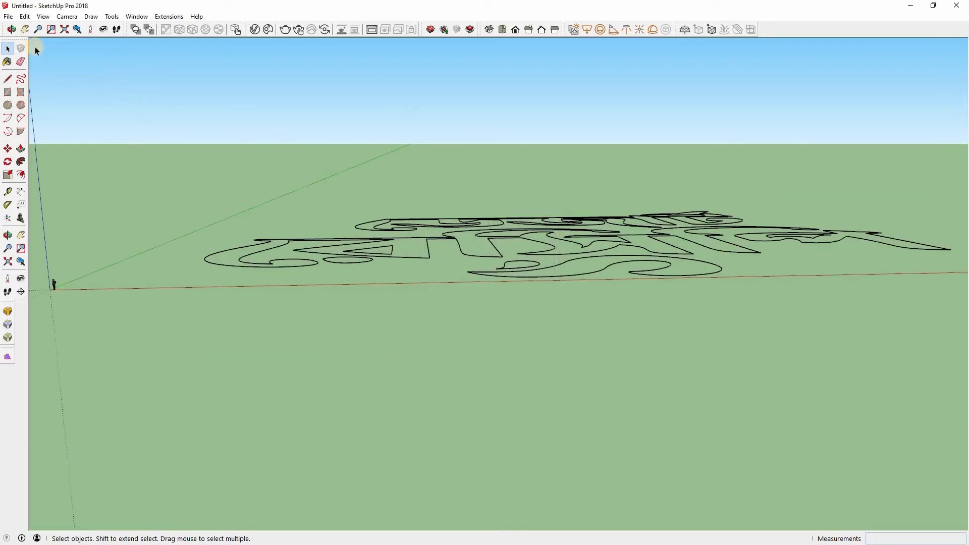
- Import logo-patch2.dxf from the DXF files folder into the model
{"action": "left_click", "coordinate": [9, 17]}
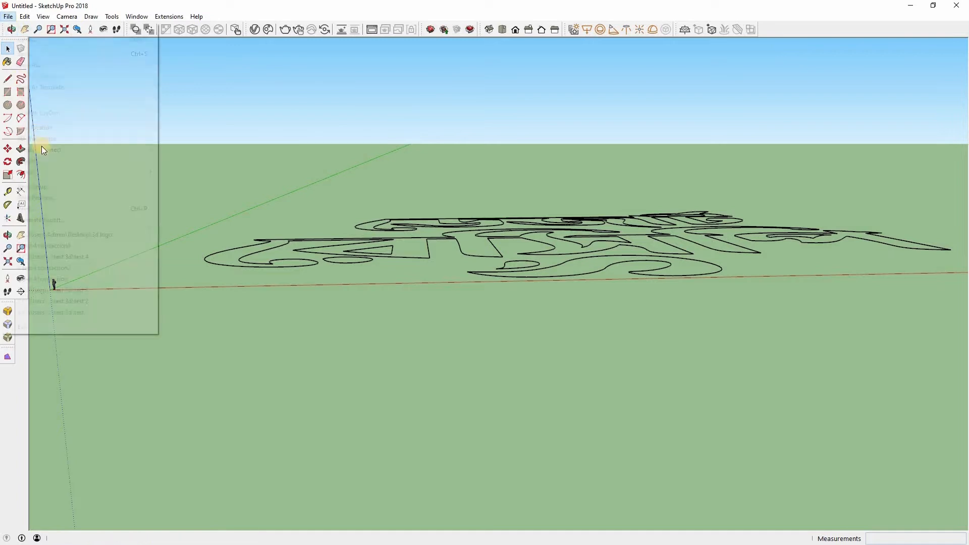
{"action": "left_click", "coordinate": [41, 161]}
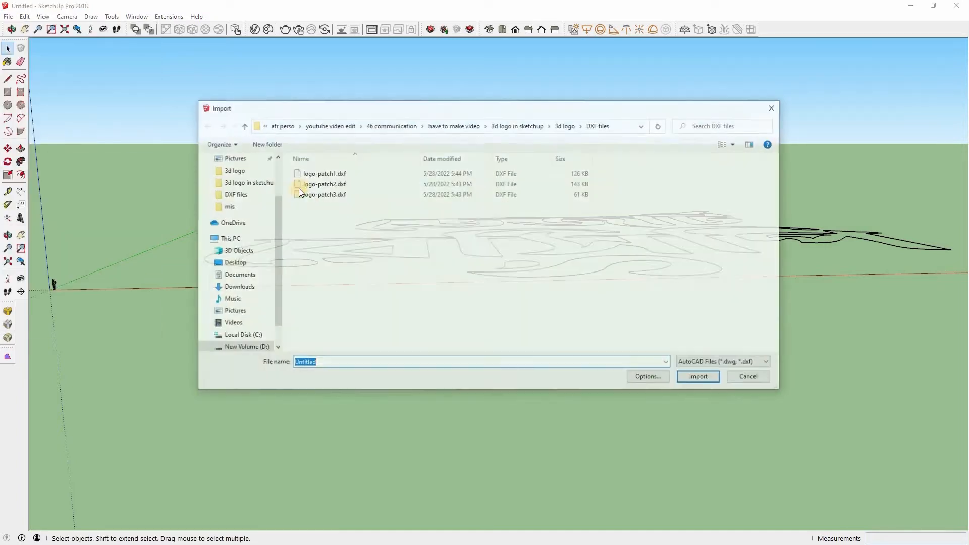
{"action": "left_click", "coordinate": [301, 185]}
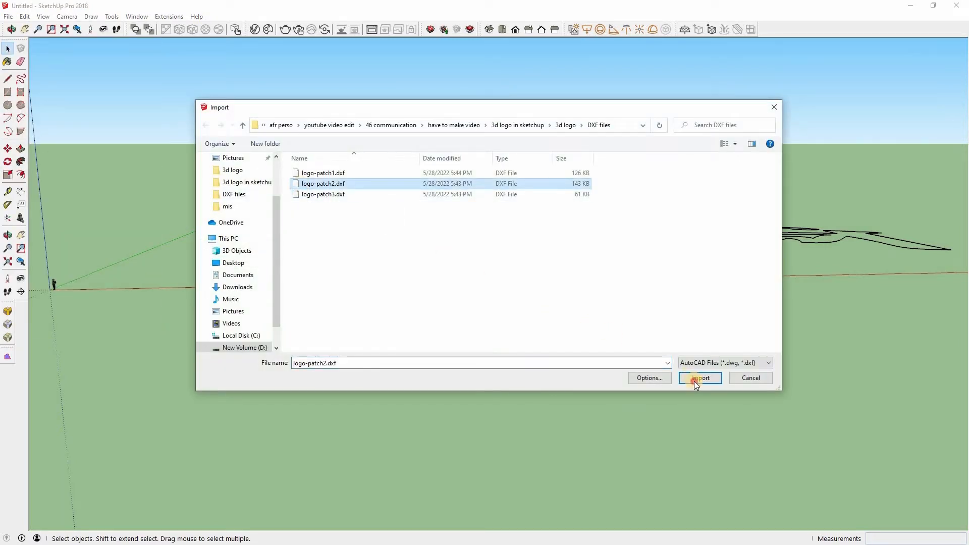
{"action": "left_click", "coordinate": [695, 381]}
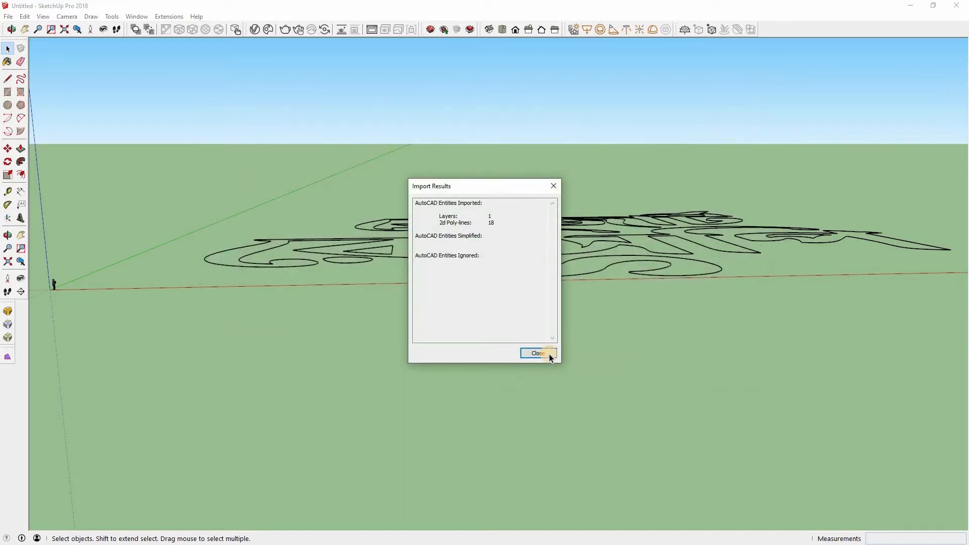
{"action": "left_click", "coordinate": [538, 353]}
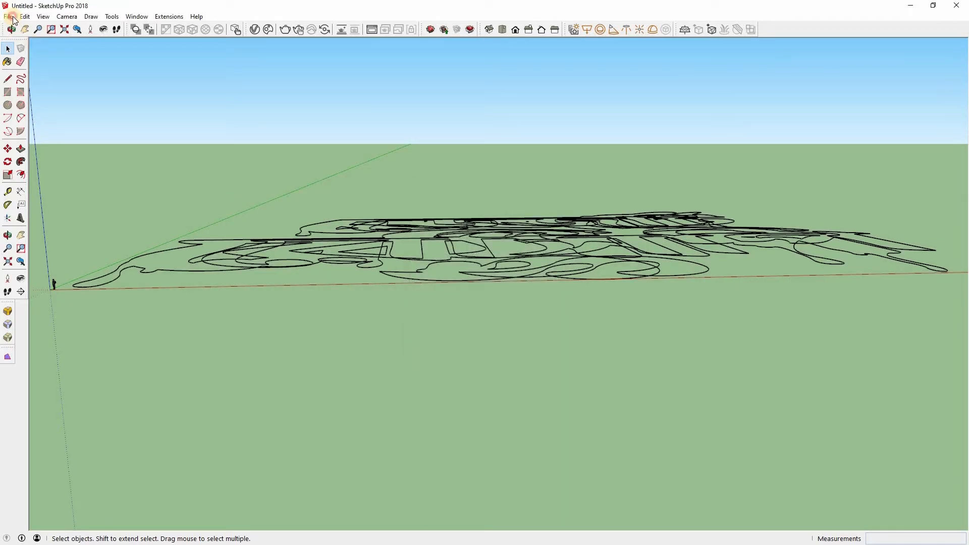
- Import logo-patch3.dxf from the DXF files folder into the model
{"action": "left_click", "coordinate": [9, 17]}
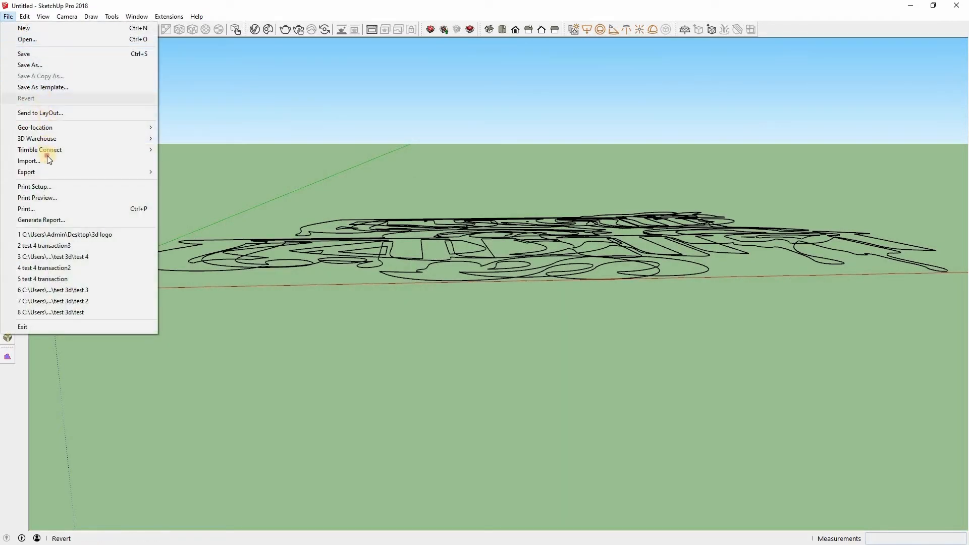
{"action": "key", "text": "Return"}
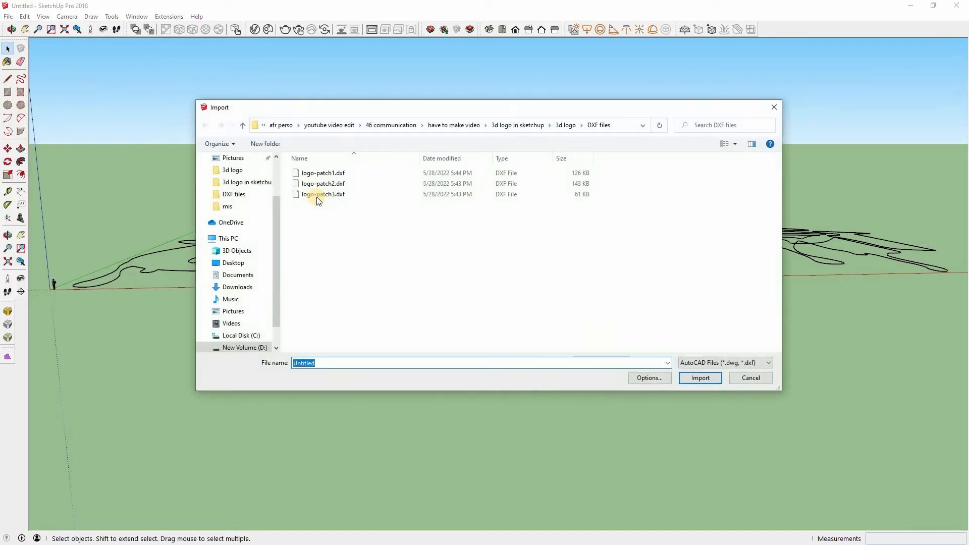
{"action": "left_click", "coordinate": [320, 196]}
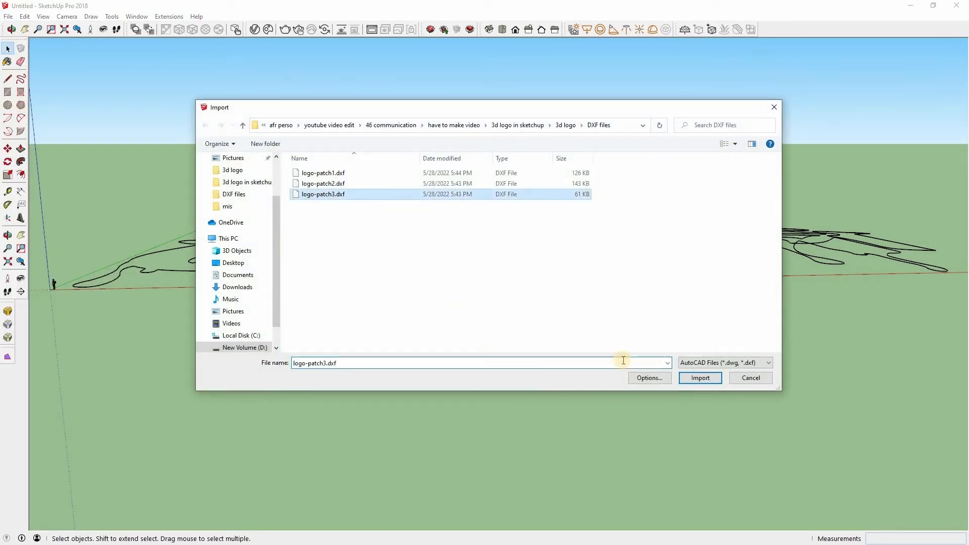
{"action": "left_click", "coordinate": [689, 379]}
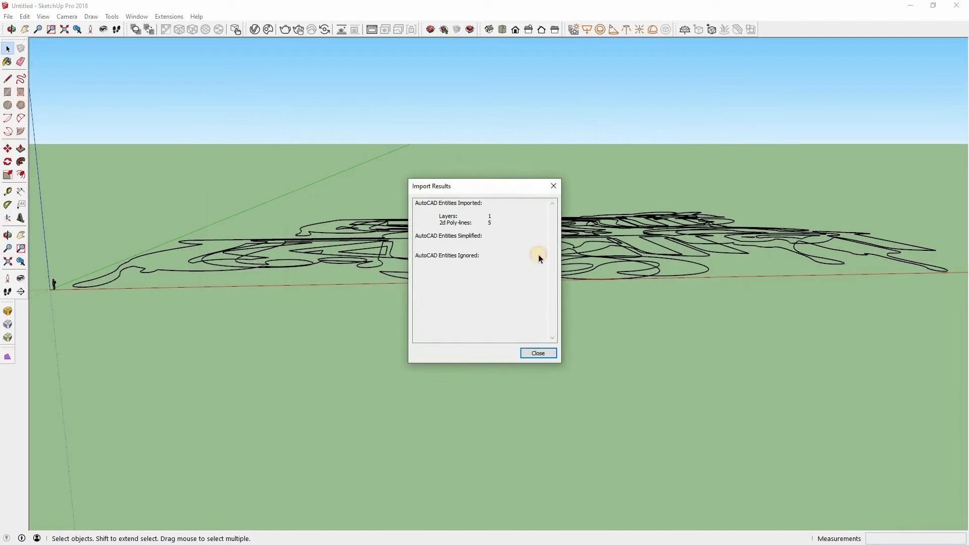
{"action": "left_click", "coordinate": [542, 353]}
- Scale all the imported logo outlines down together and move them about 2' 5" away from the red axis
{"action": "middle_click_drag", "start_coordinate": [483, 309], "coordinate": [547, 379]}
{"action": "scroll", "coordinate": [387, 275], "scroll_direction": "up", "scroll_amount": 3}
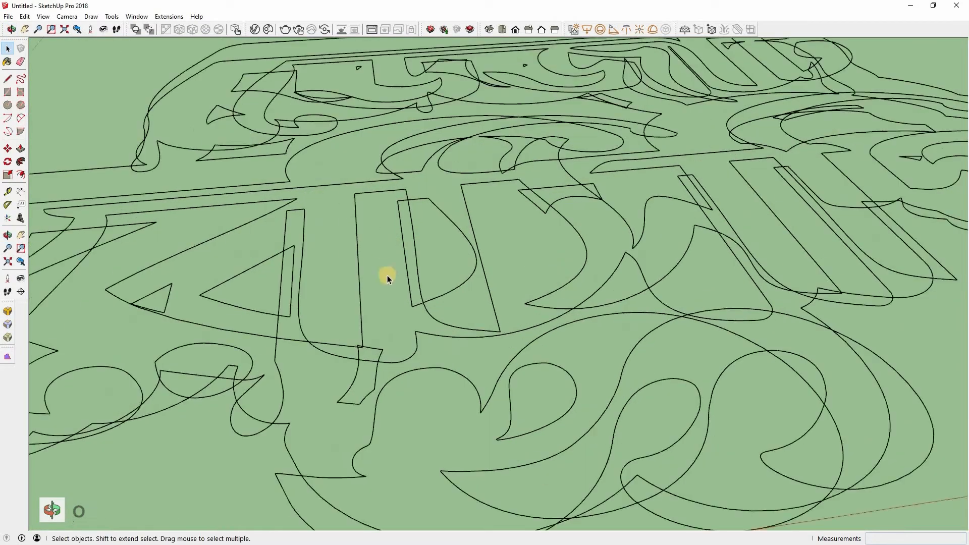
{"action": "middle_click_drag", "start_coordinate": [423, 143], "coordinate": [431, 194]}
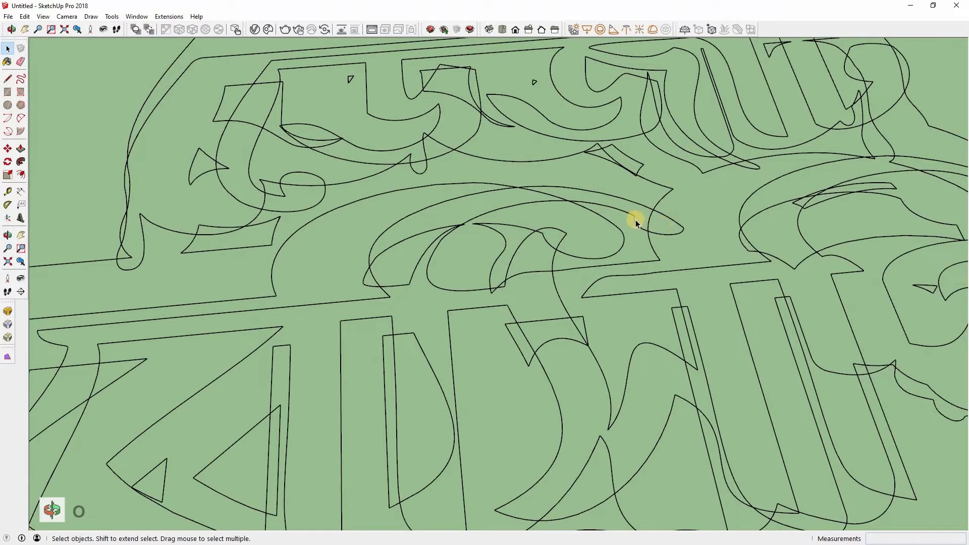
{"action": "scroll", "coordinate": [549, 222], "scroll_direction": "down", "scroll_amount": 5}
{"action": "middle_click_drag", "start_coordinate": [547, 305], "coordinate": [545, 298]}
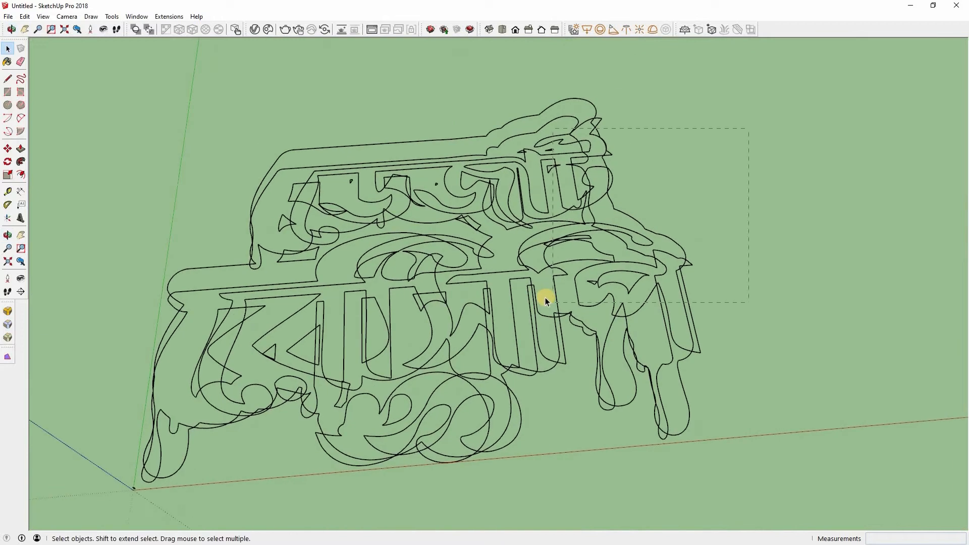
{"action": "key", "text": "ctrl+a"}
{"action": "key", "text": "s"}
{"action": "left_click_drag", "start_coordinate": [649, 95], "coordinate": [183, 486]}
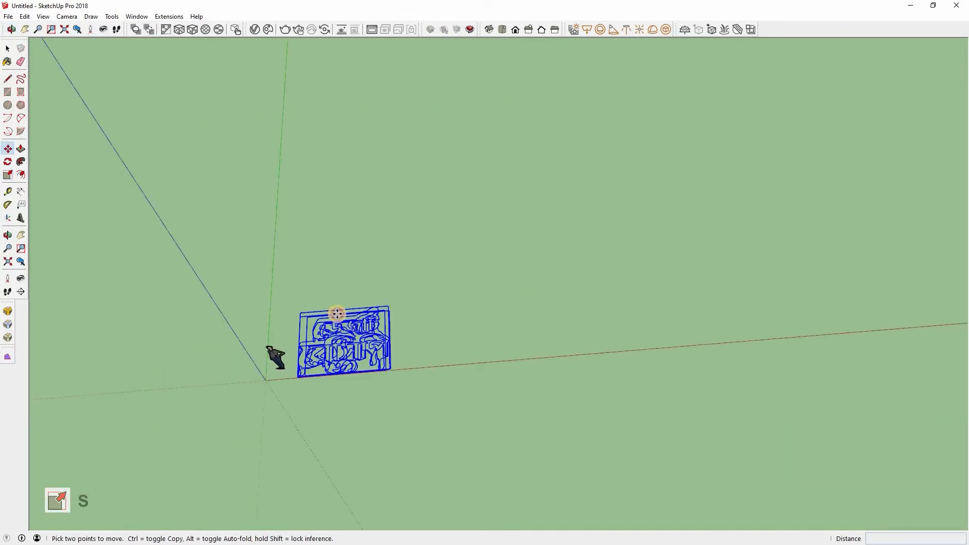
{"action": "left_click_drag", "start_coordinate": [336, 332], "coordinate": [337, 313]}
{"action": "left_click", "coordinate": [336, 313]}
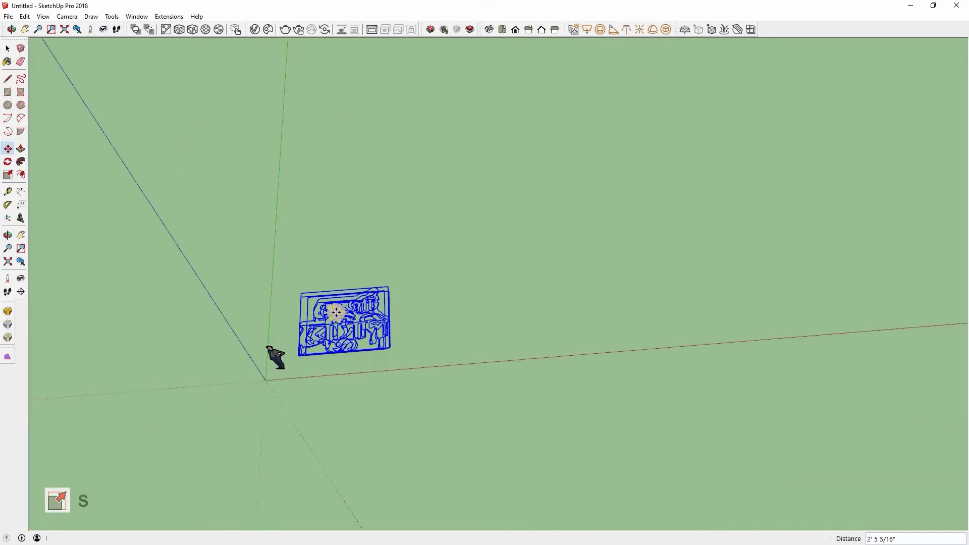
- Move the outermost backing outline parallel to the red axis, well clear of the other two logo outlines
{"action": "scroll", "coordinate": [368, 298], "scroll_direction": "up", "scroll_amount": 5}
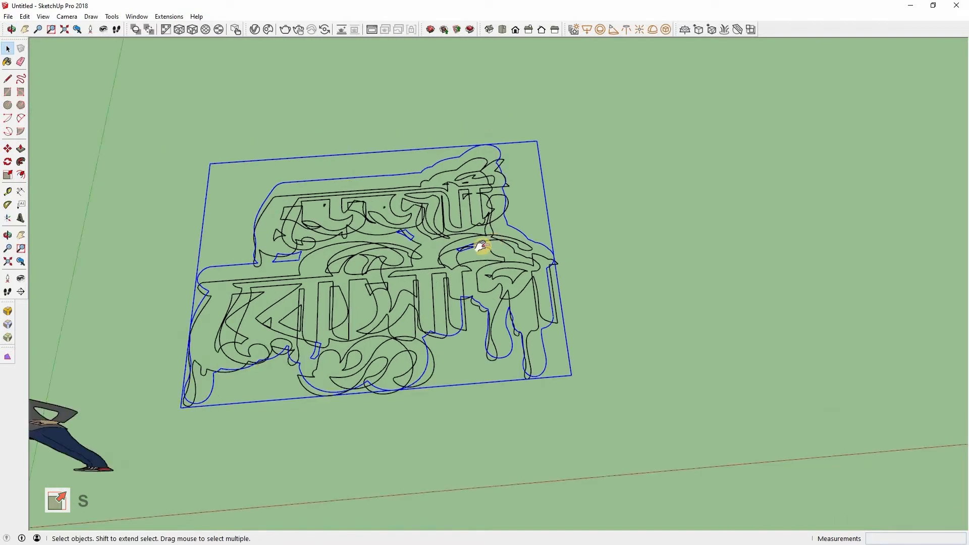
{"action": "scroll", "coordinate": [482, 244], "scroll_direction": "down", "scroll_amount": 2}
{"action": "middle_click_drag", "start_coordinate": [454, 260], "coordinate": [349, 226]}
{"action": "key", "text": "m"}
{"action": "left_click", "coordinate": [346, 218]}
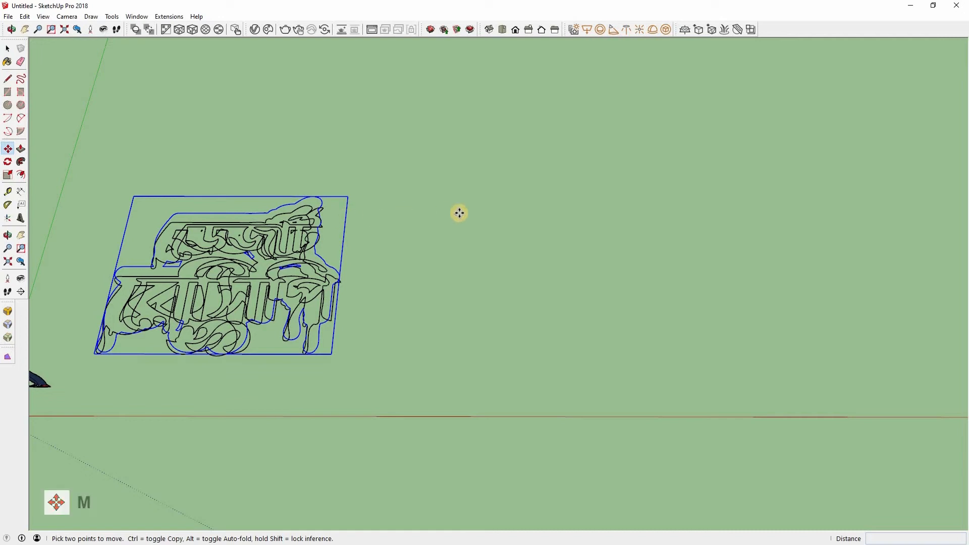
{"action": "left_click", "coordinate": [891, 216]}
{"action": "key", "text": "space"}
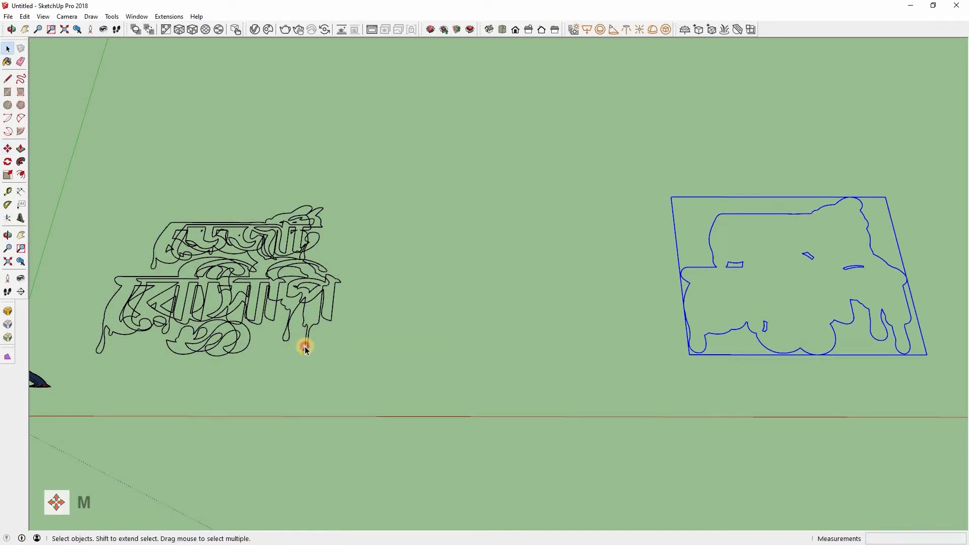
- Move the dripping lettering outline about 12 ft parallel to the red axis, between the plain lettering and the backing outline
{"action": "left_click", "coordinate": [306, 349]}
{"action": "key", "text": "m"}
{"action": "key", "text": "ctrl"}
{"action": "left_click", "coordinate": [305, 347]}
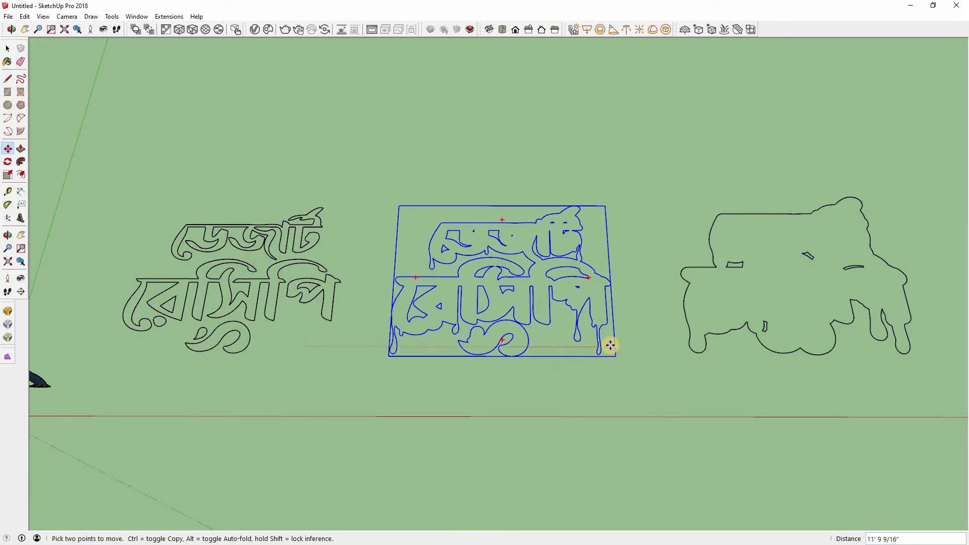
{"action": "key", "text": "space"}
{"action": "left_click", "coordinate": [53, 188]}
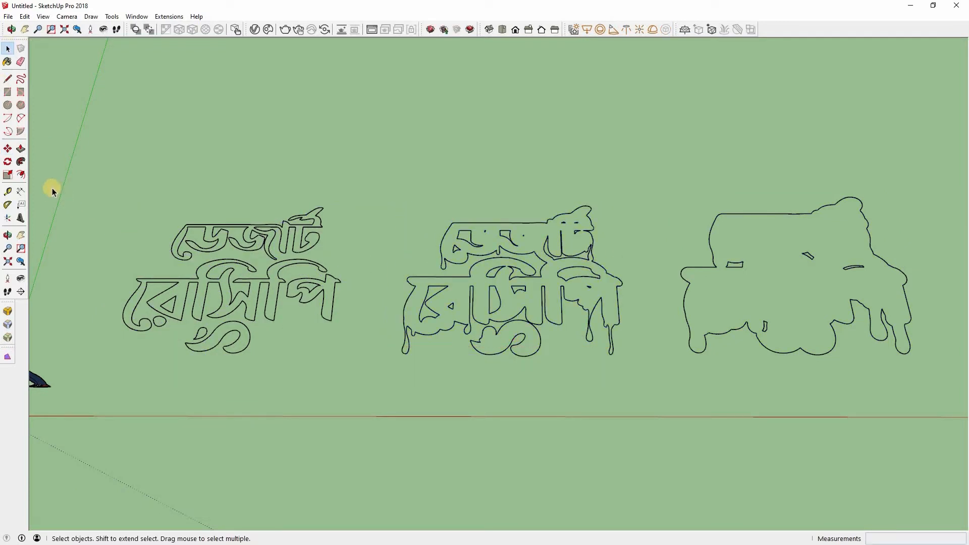
- Draw three rectangles of about 10 ft by 8 ft on the ground, one enclosing each logo outline
{"action": "left_click", "coordinate": [9, 92]}
{"action": "left_click", "coordinate": [133, 196]}
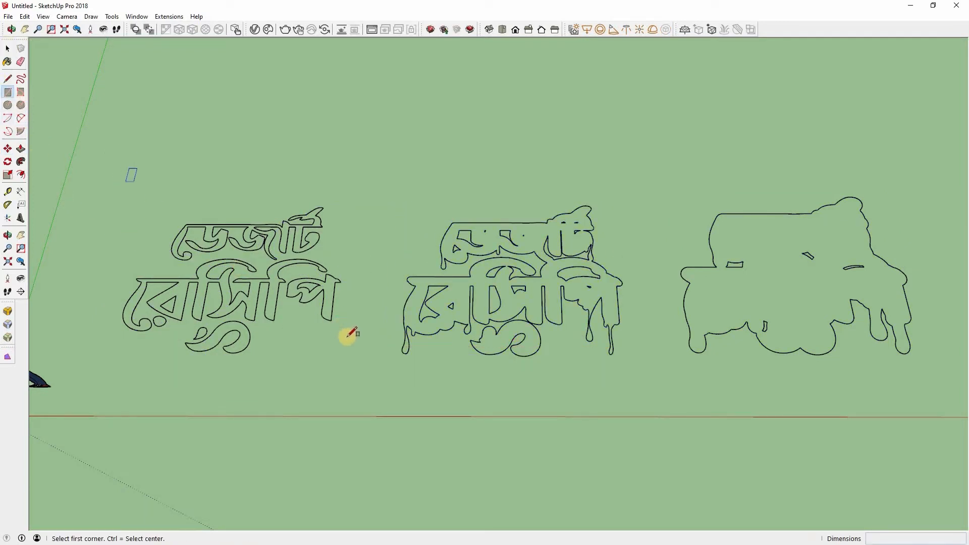
{"action": "left_click", "coordinate": [346, 361]}
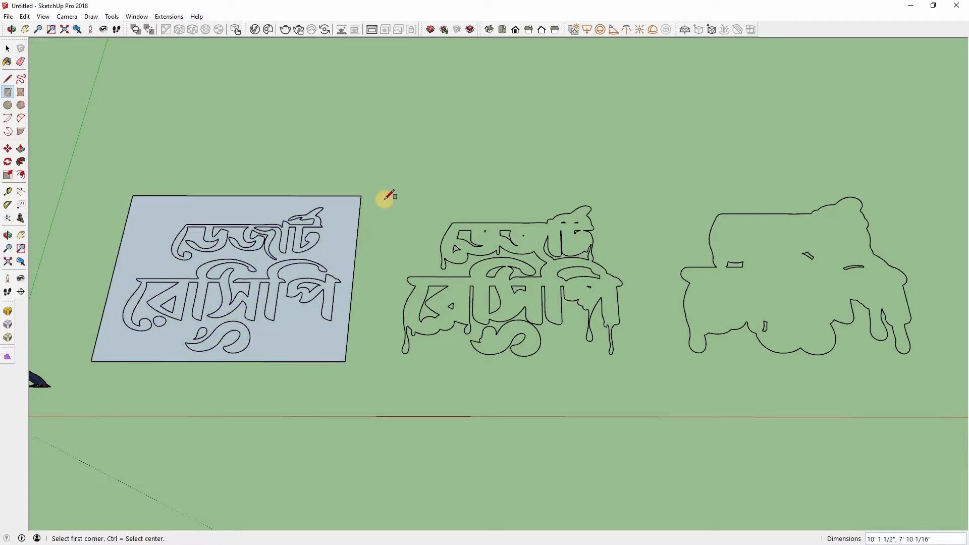
{"action": "left_click", "coordinate": [634, 367]}
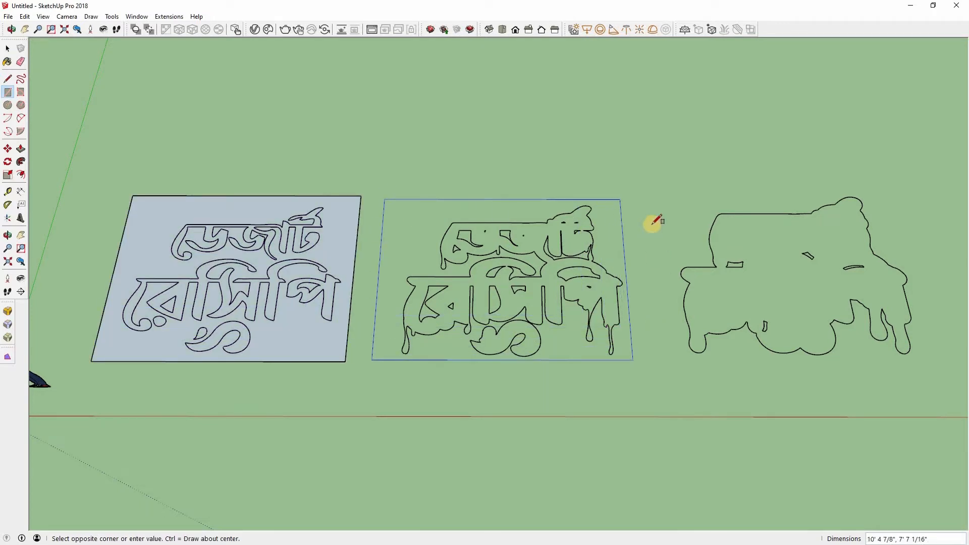
{"action": "left_click", "coordinate": [651, 192]}
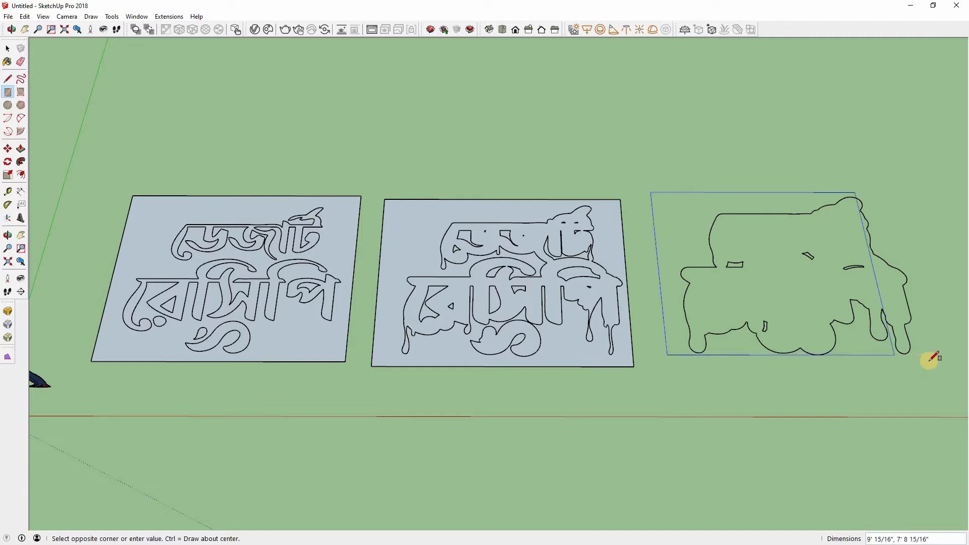
{"action": "left_click", "coordinate": [934, 362]}
{"action": "key", "text": "space"}
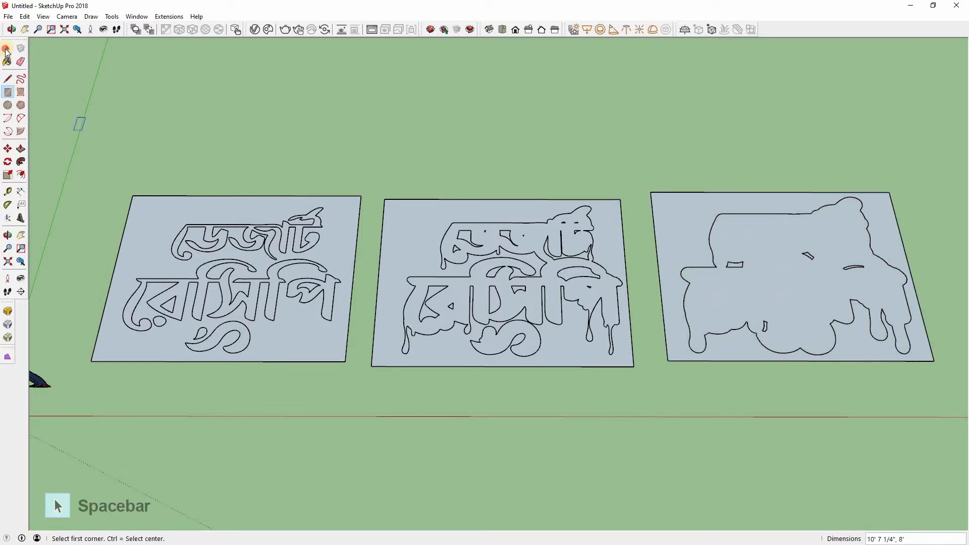
- Select the three rectangles together with the imported logo outlines and explode the outlines into loose geometry
{"action": "middle_click_drag", "start_coordinate": [356, 364], "coordinate": [316, 369], "text": "shift"}
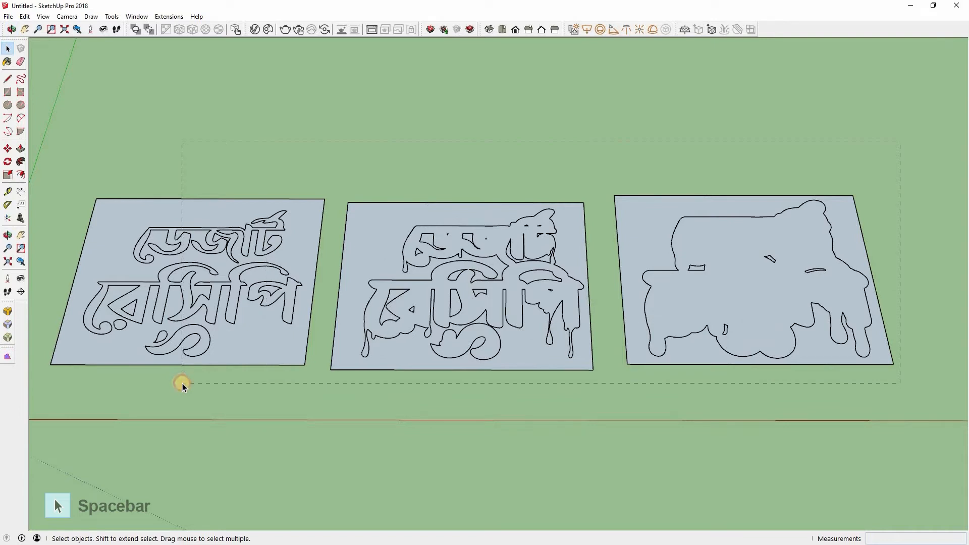
{"action": "left_click_drag", "start_coordinate": [183, 386], "coordinate": [182, 386]}
{"action": "right_click", "coordinate": [556, 312]}
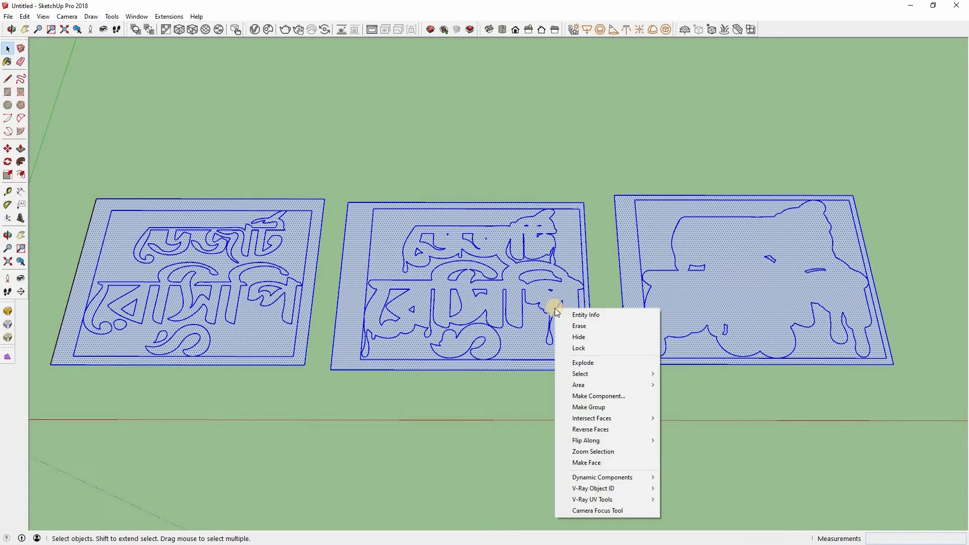
{"action": "left_click", "coordinate": [597, 366]}
{"action": "left_click", "coordinate": [367, 170]}
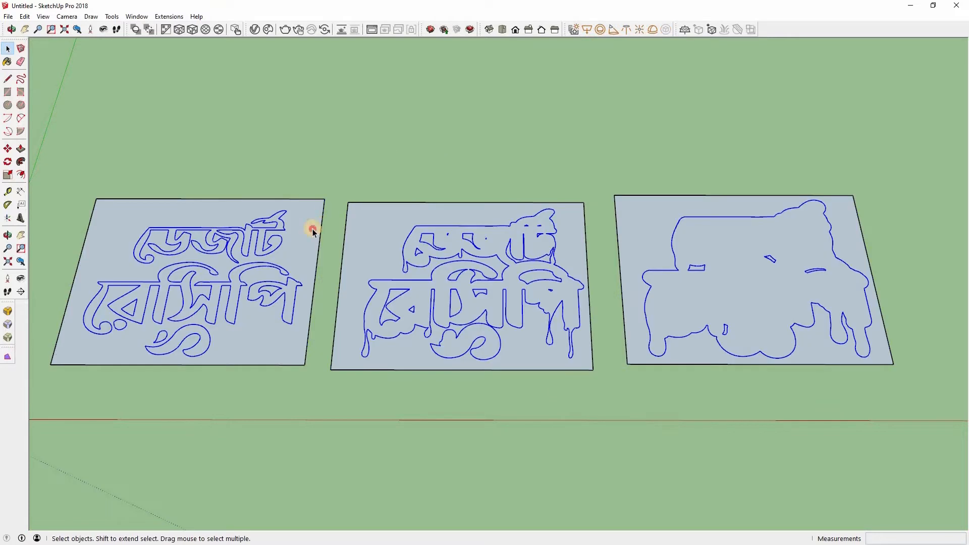
- Delete the faces and border edges of the three enclosing rectangles around the logo shapes
{"action": "left_click_drag", "start_coordinate": [323, 229], "coordinate": [323, 229]}
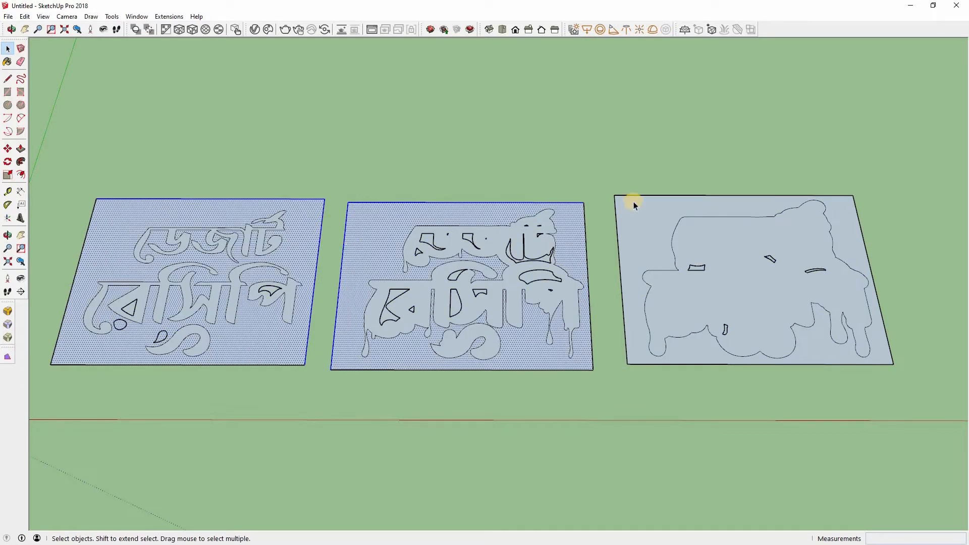
{"action": "key", "text": "Delete"}
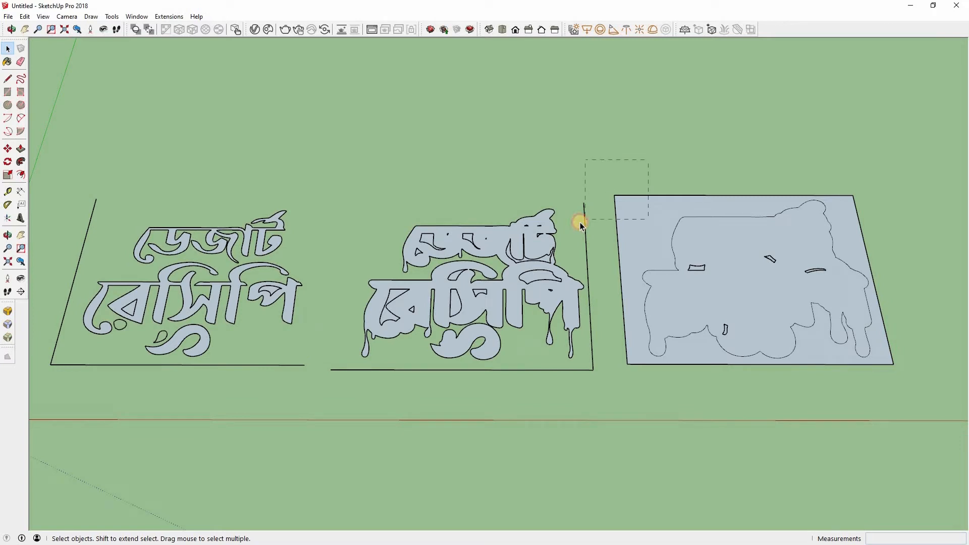
{"action": "left_click_drag", "start_coordinate": [580, 222], "coordinate": [580, 223]}
{"action": "key", "text": "Delete"}
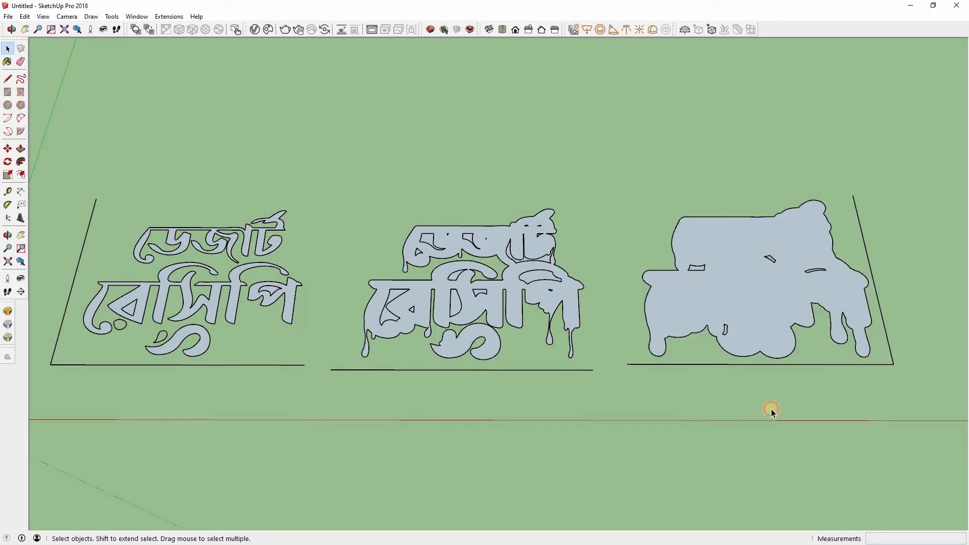
{"action": "key", "text": "Delete"}
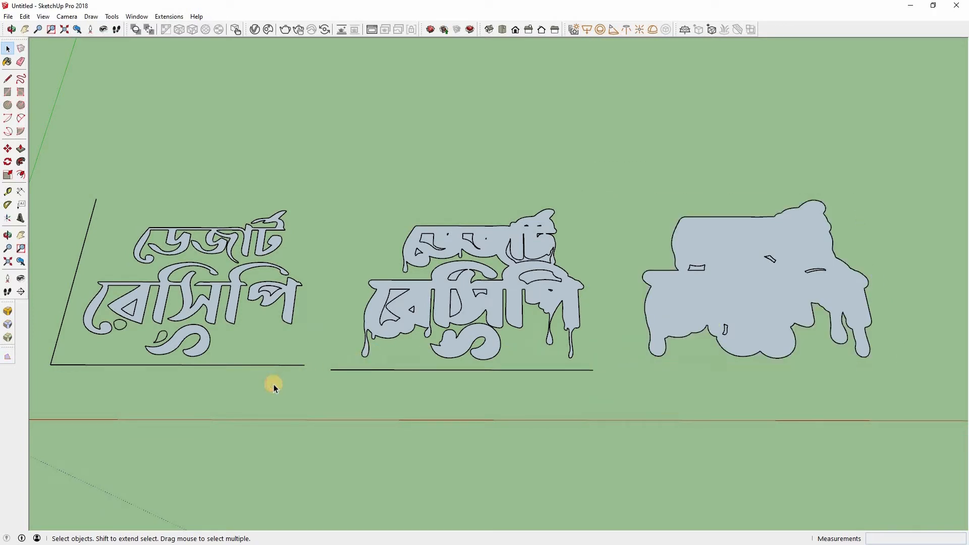
{"action": "left_click_drag", "start_coordinate": [346, 364], "coordinate": [274, 383]}
{"action": "key", "text": "Delete"}
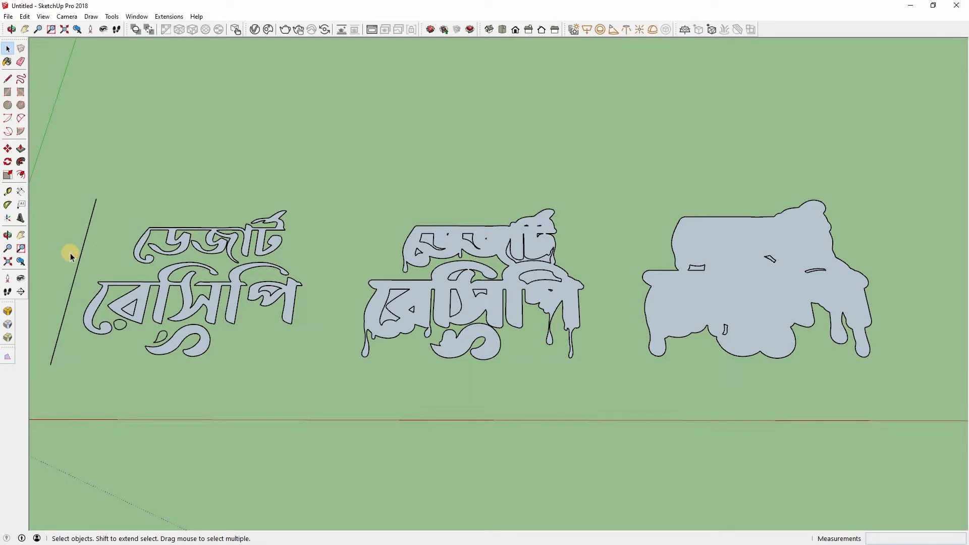
{"action": "left_click_drag", "start_coordinate": [96, 243], "coordinate": [71, 252]}
{"action": "key", "text": "Delete"}
- Retrace short edge segments with the Line tool to form faces in the plain lettering's two counters, round dot and teardrop
{"action": "scroll", "coordinate": [77, 314], "scroll_direction": "up", "scroll_amount": 5}
{"action": "left_click", "coordinate": [553, 283]}
{"action": "left_click", "coordinate": [696, 244]}
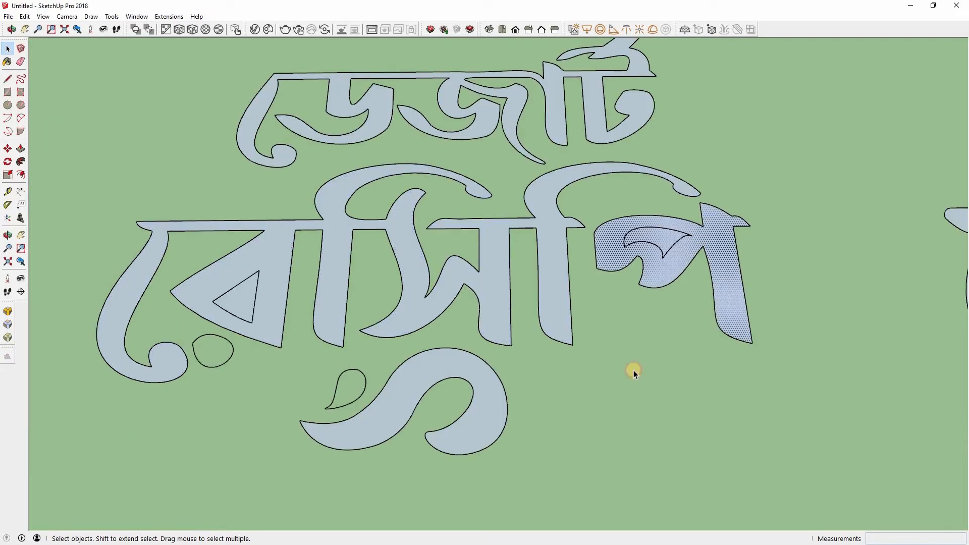
{"action": "left_click", "coordinate": [119, 140]}
{"action": "key", "text": "l"}
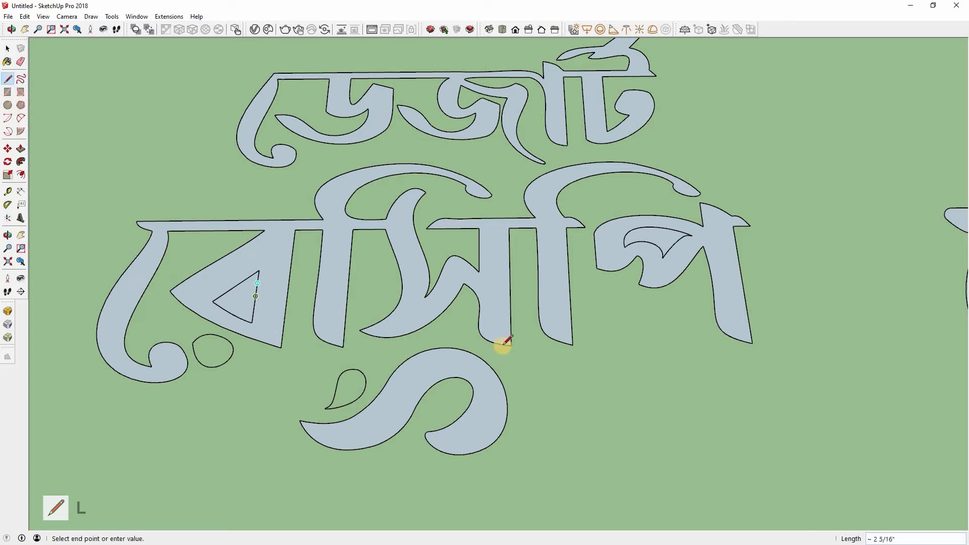
{"action": "left_click", "coordinate": [674, 246]}
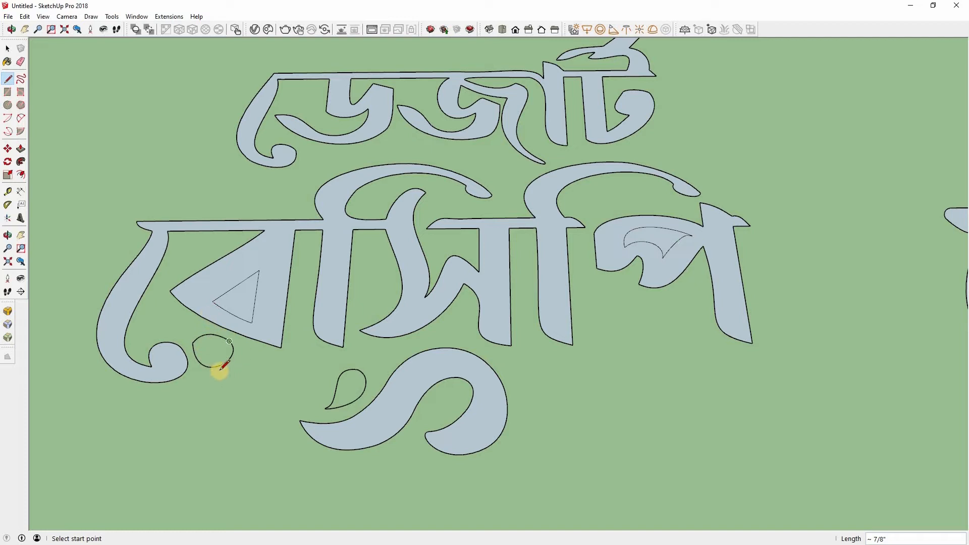
{"action": "left_click", "coordinate": [228, 338]}
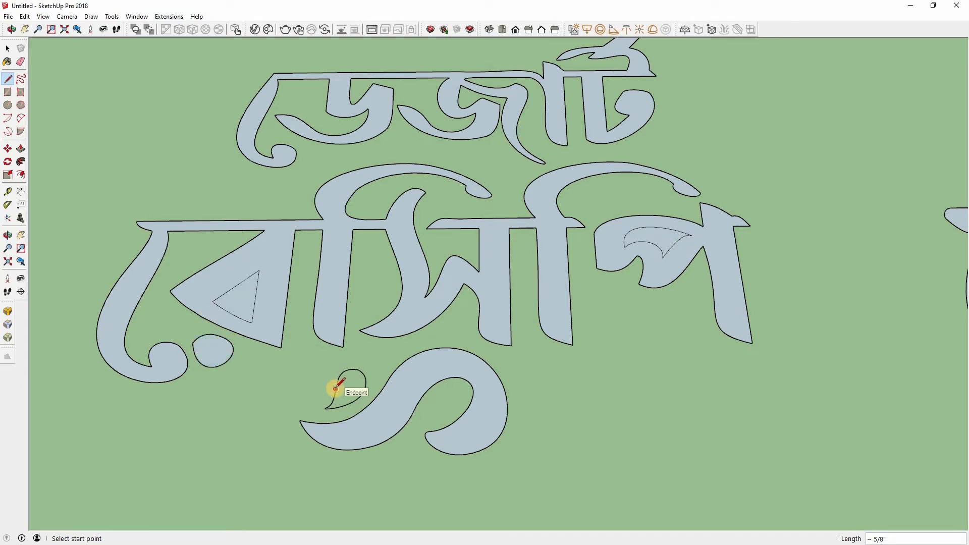
{"action": "left_click", "coordinate": [335, 389]}
{"action": "left_click", "coordinate": [338, 382]}
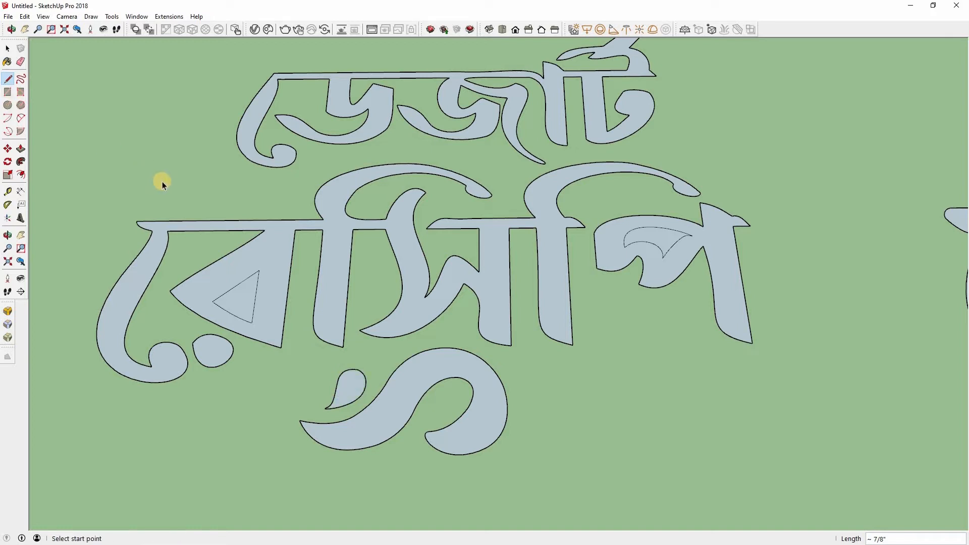
- Delete the faces filling the triangular and curved counters of the plain lettering
{"action": "key", "text": "space"}
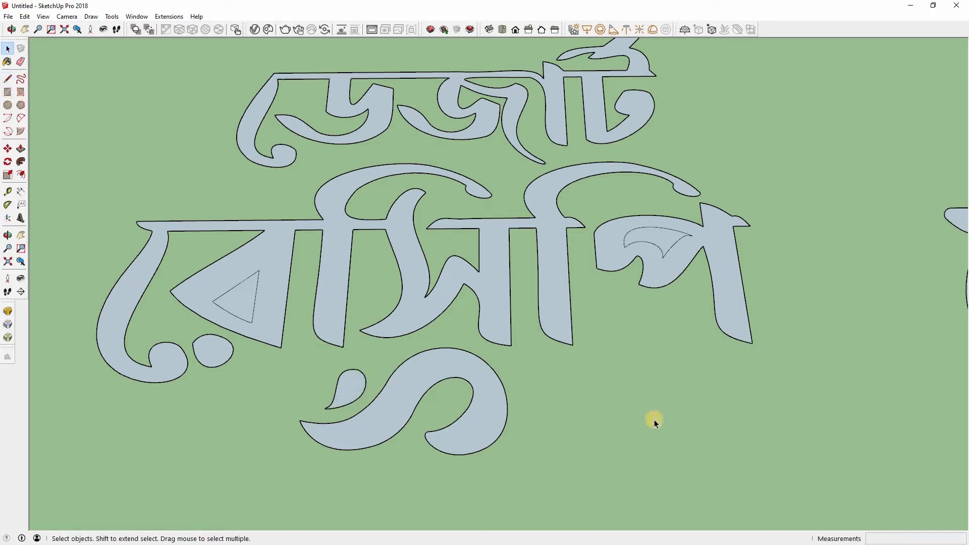
{"action": "left_click", "coordinate": [251, 313]}
{"action": "left_click", "coordinate": [655, 346]}
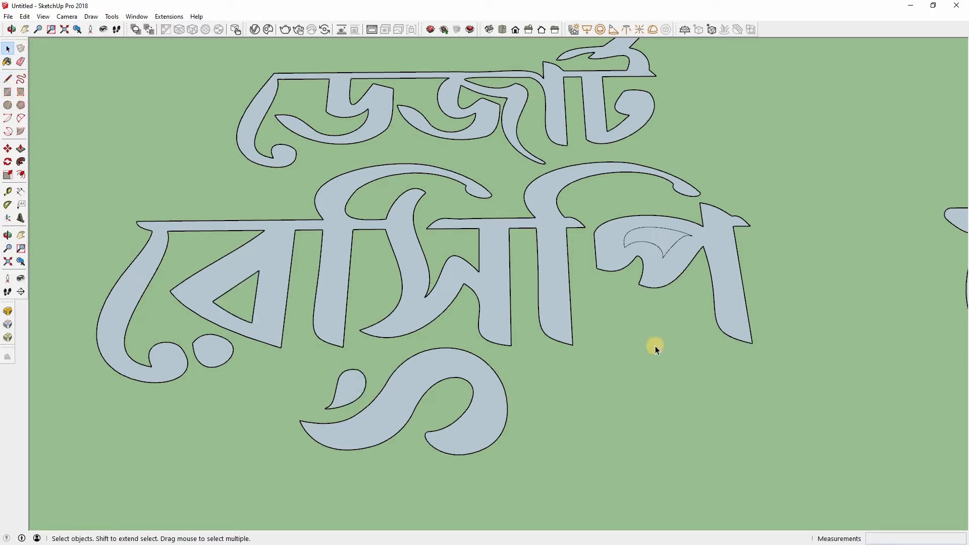
- Select the entire dripping lettering outline and generate its missing faces with Make Face
{"action": "scroll", "coordinate": [662, 303], "scroll_direction": "down", "scroll_amount": 3}
{"action": "key", "text": "o"}
{"action": "left_click_drag", "start_coordinate": [662, 303], "coordinate": [741, 114]}
{"action": "key", "text": "space"}
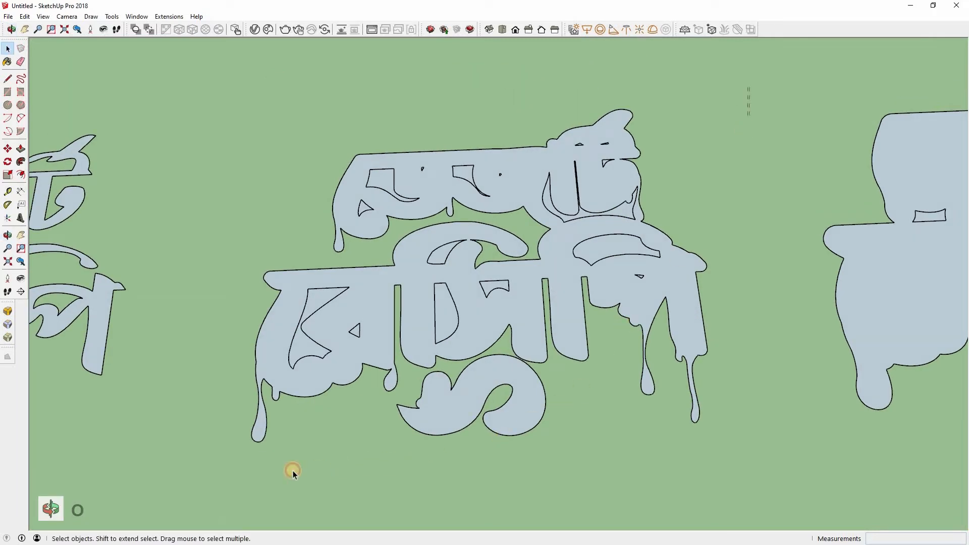
{"action": "left_click_drag", "start_coordinate": [238, 480], "coordinate": [250, 480]}
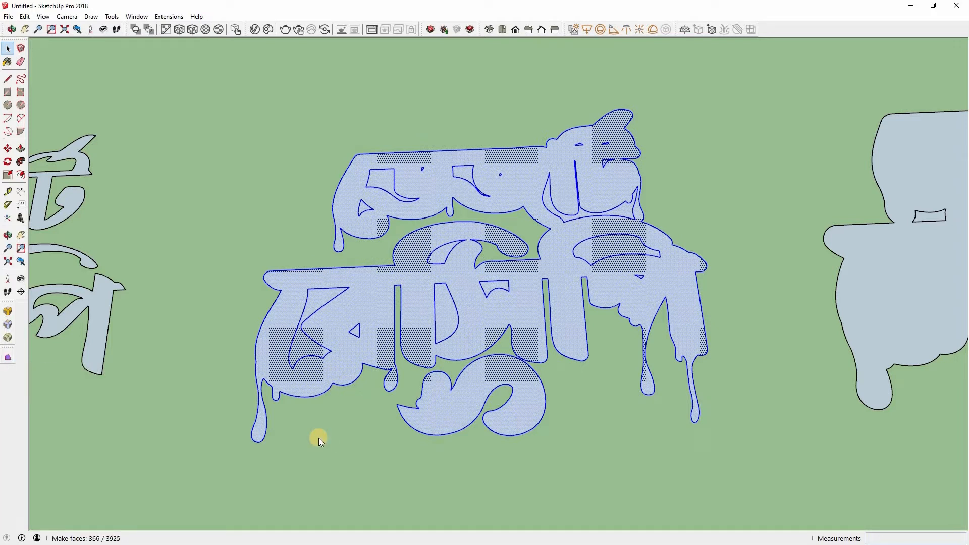
- Hide the dripping lettering and the curl below it with their edges, and delete the leftover faces filling the counters
{"action": "left_click", "coordinate": [523, 325]}
{"action": "double_click", "coordinate": [522, 326]}
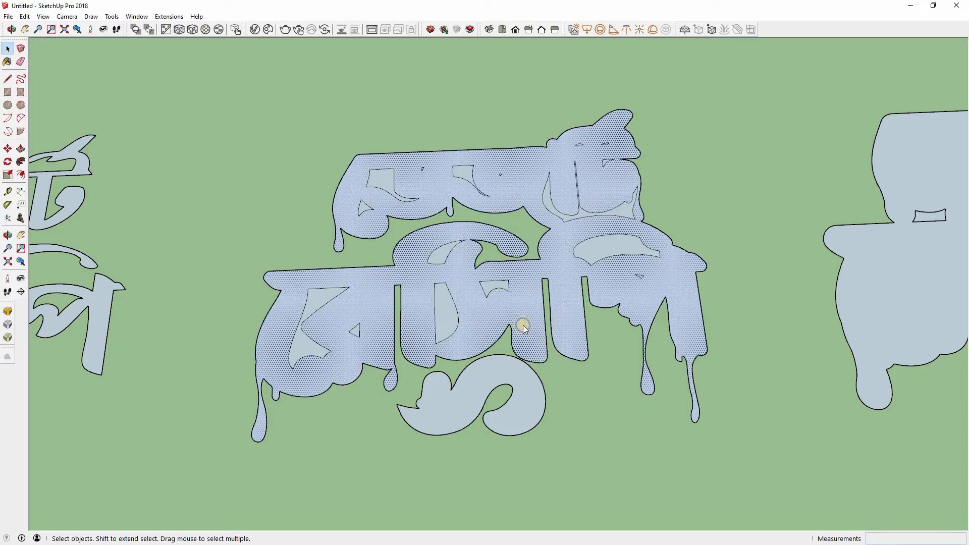
{"action": "right_click", "coordinate": [517, 340]}
{"action": "left_click", "coordinate": [530, 314]}
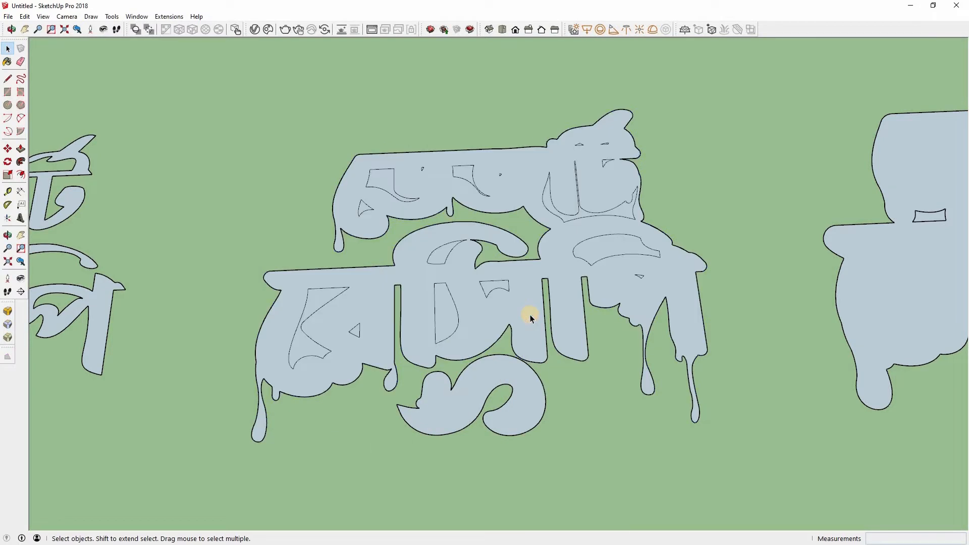
{"action": "double_click", "coordinate": [530, 314]}
{"action": "right_click", "coordinate": [530, 314]}
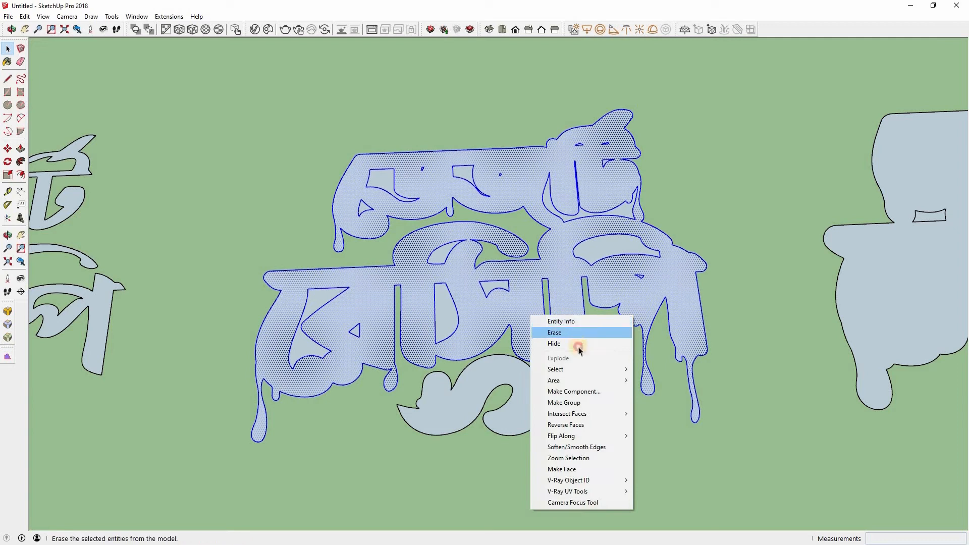
{"action": "left_click", "coordinate": [555, 343]}
{"action": "double_click", "coordinate": [529, 403]}
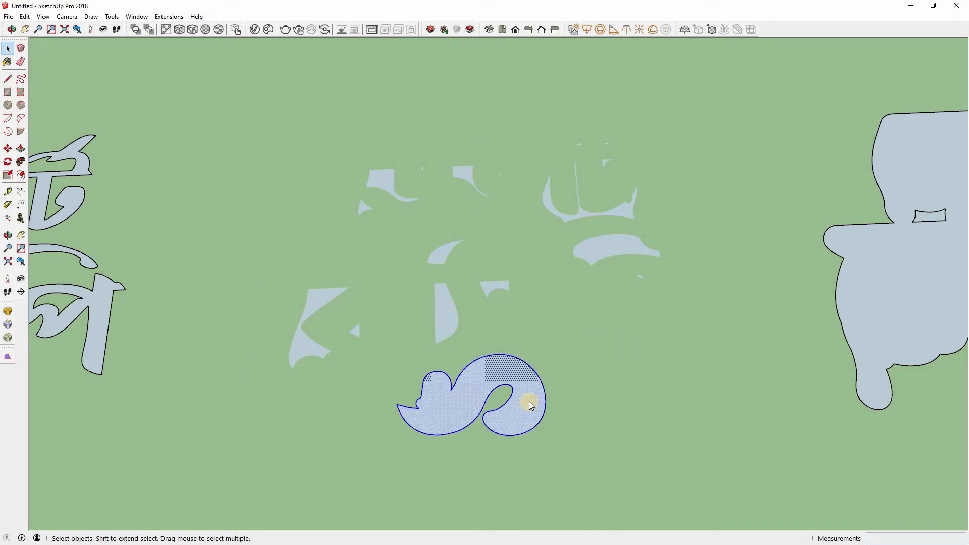
{"action": "right_click", "coordinate": [529, 402]}
{"action": "left_click", "coordinate": [554, 246]}
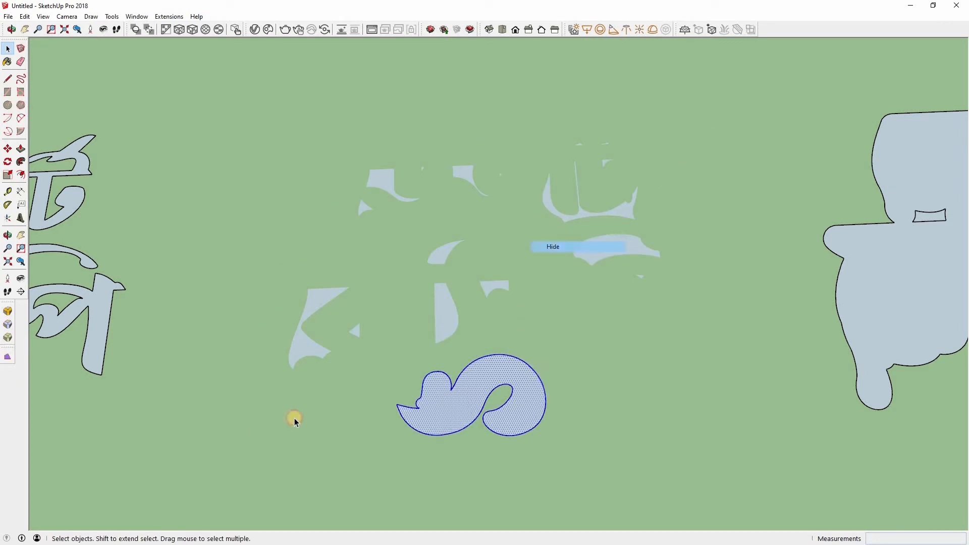
{"action": "left_click_drag", "start_coordinate": [241, 442], "coordinate": [240, 442]}
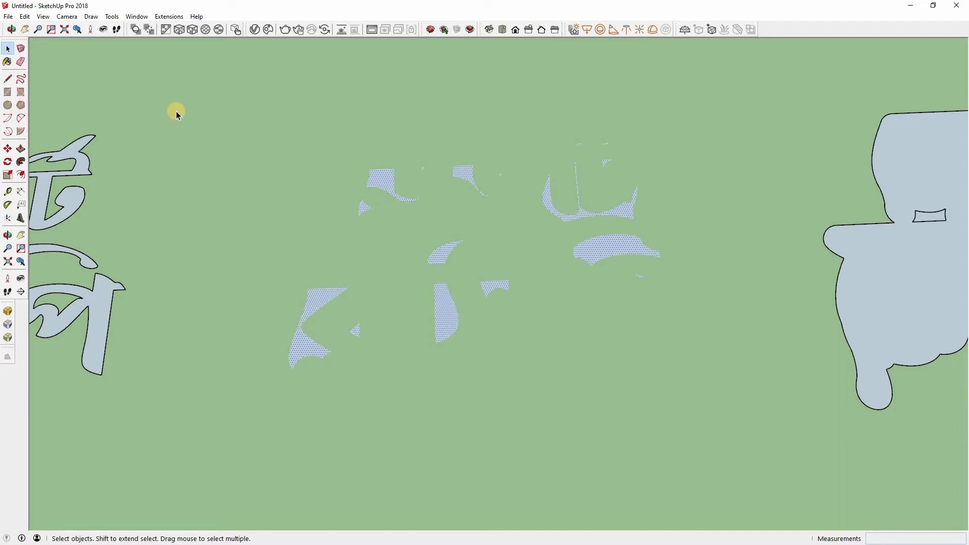
{"action": "key", "text": "Delete"}
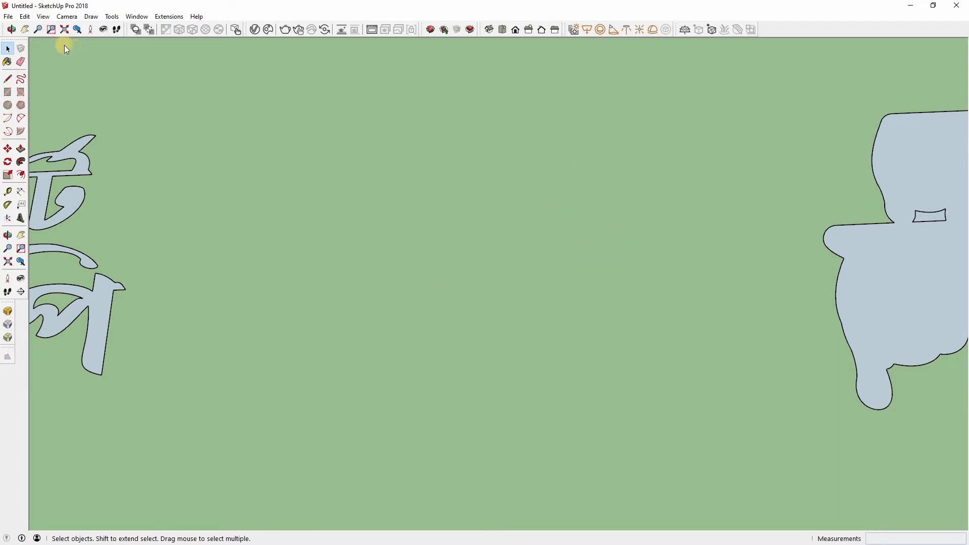
- Show hidden geometry and unhide the whole dripping lettering
{"action": "left_click", "coordinate": [43, 17]}
{"action": "left_click", "coordinate": [65, 53]}
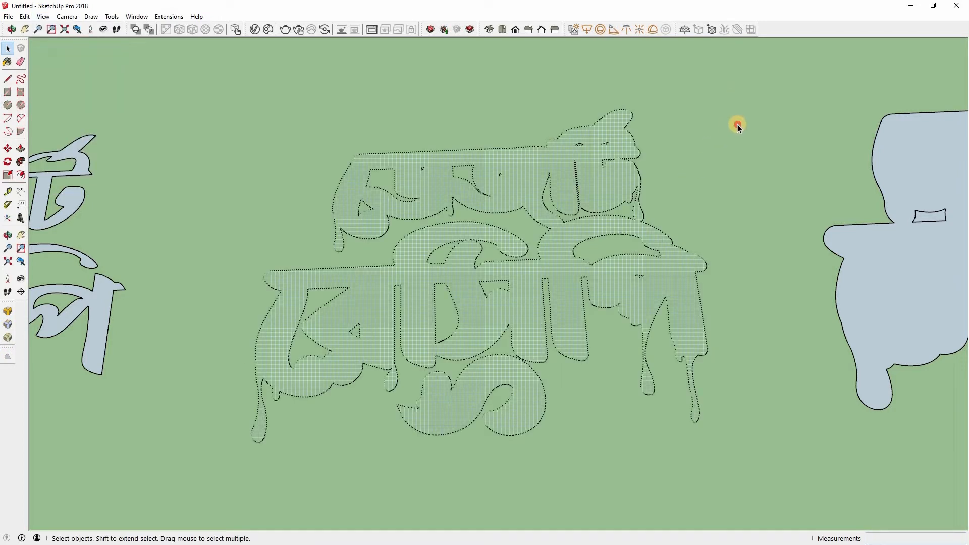
{"action": "right_click", "coordinate": [434, 288]}
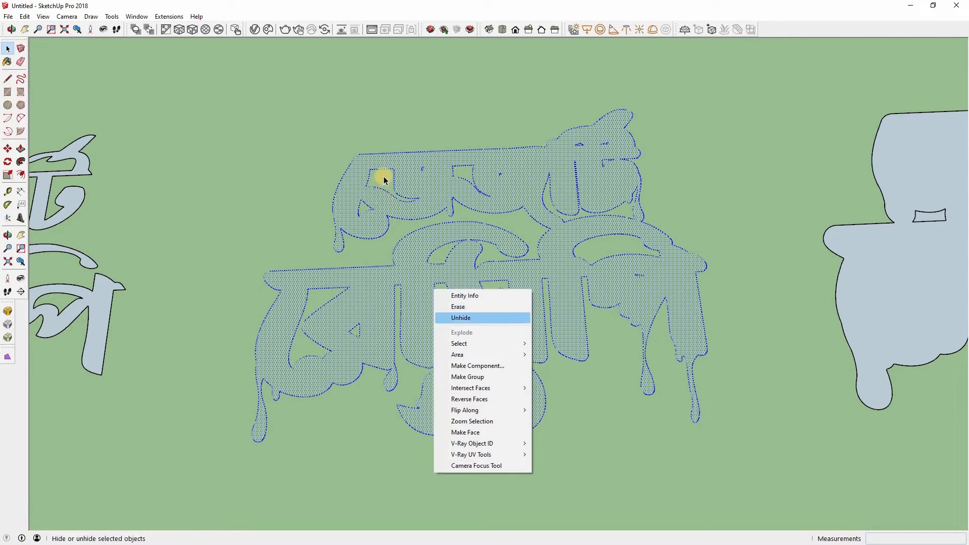
{"action": "key", "text": "Return"}
{"action": "left_click", "coordinate": [394, 190]}
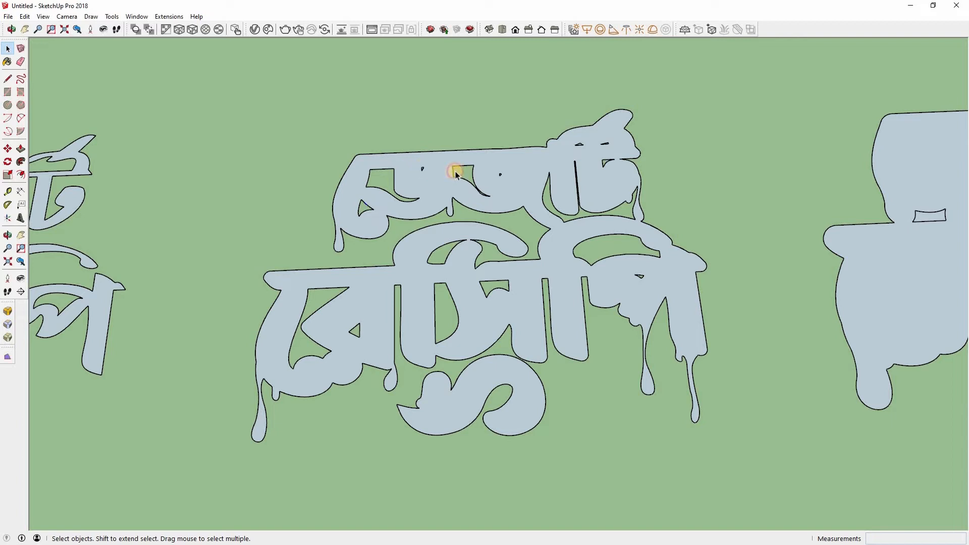
- Retrace an edge segment of the backing shape's leftmost and lowest small holes with the Line tool to form faces
{"action": "middle_click_drag", "start_coordinate": [457, 169], "coordinate": [534, 230]}
{"action": "key", "text": "l"}
{"action": "scroll", "coordinate": [526, 251], "scroll_direction": "up", "scroll_amount": 3}
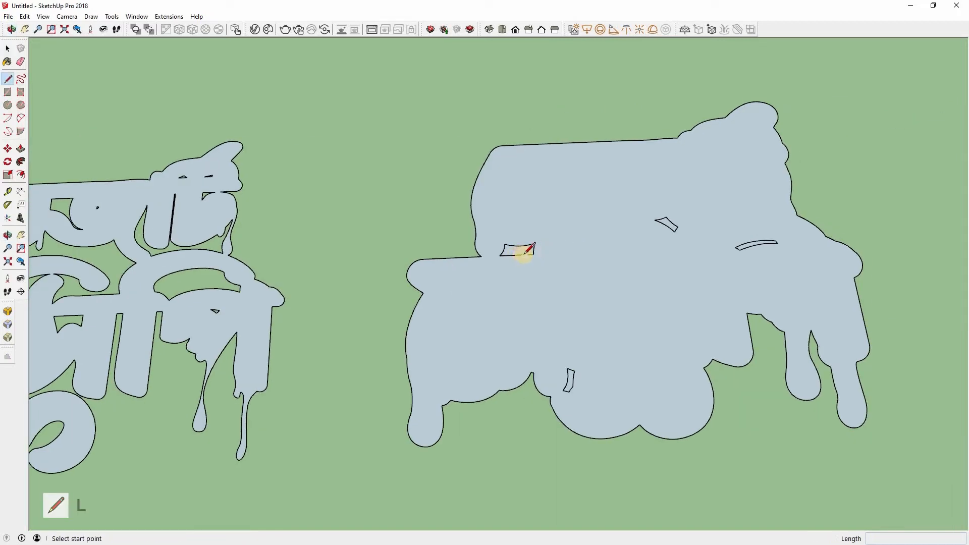
{"action": "left_click", "coordinate": [524, 258]}
{"action": "left_click", "coordinate": [525, 255]}
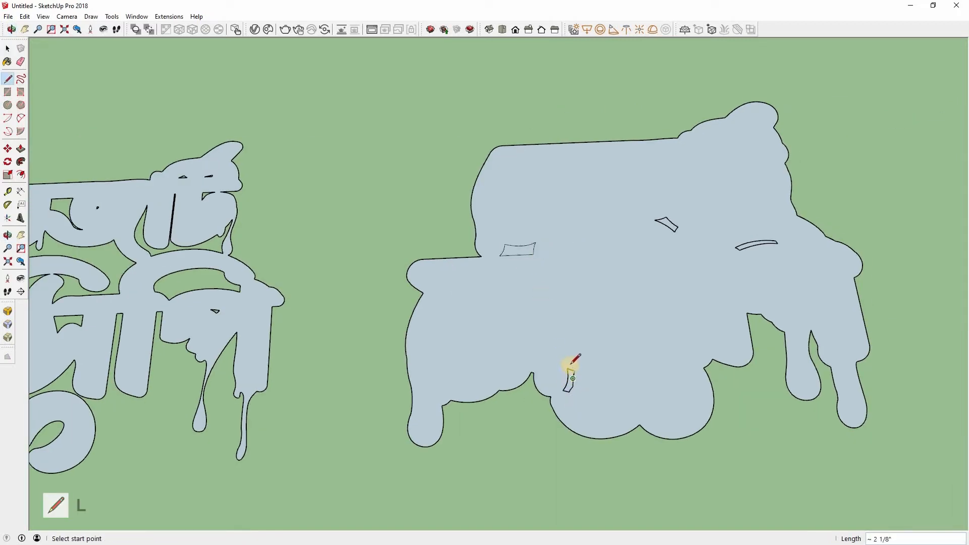
{"action": "scroll", "coordinate": [563, 361], "scroll_direction": "up", "scroll_amount": 3}
{"action": "left_click", "coordinate": [561, 361]}
{"action": "left_click", "coordinate": [568, 363]}
- Retrace an edge segment of the backing shape's upper middle and right curved holes with the Line tool to form faces
{"action": "left_click", "coordinate": [765, 99]}
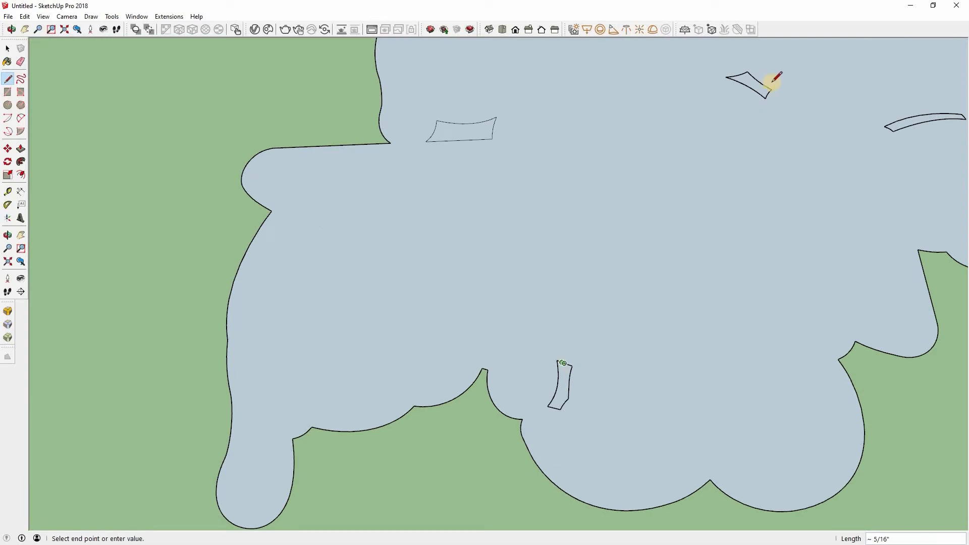
{"action": "left_click", "coordinate": [771, 88]}
{"action": "scroll", "coordinate": [765, 90], "scroll_direction": "up", "scroll_amount": 5}
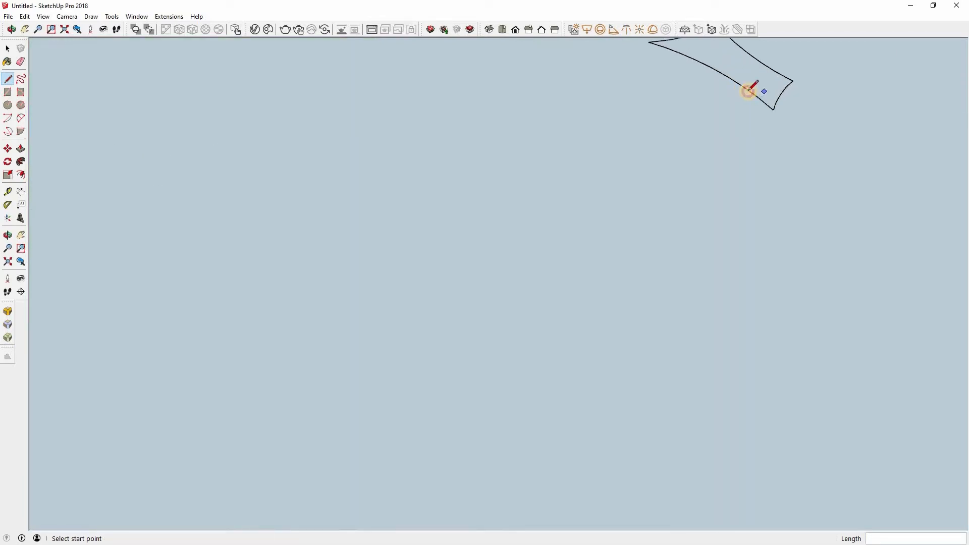
{"action": "left_click", "coordinate": [753, 94]}
{"action": "left_click", "coordinate": [758, 96]}
{"action": "scroll", "coordinate": [810, 247], "scroll_direction": "down", "scroll_amount": 7}
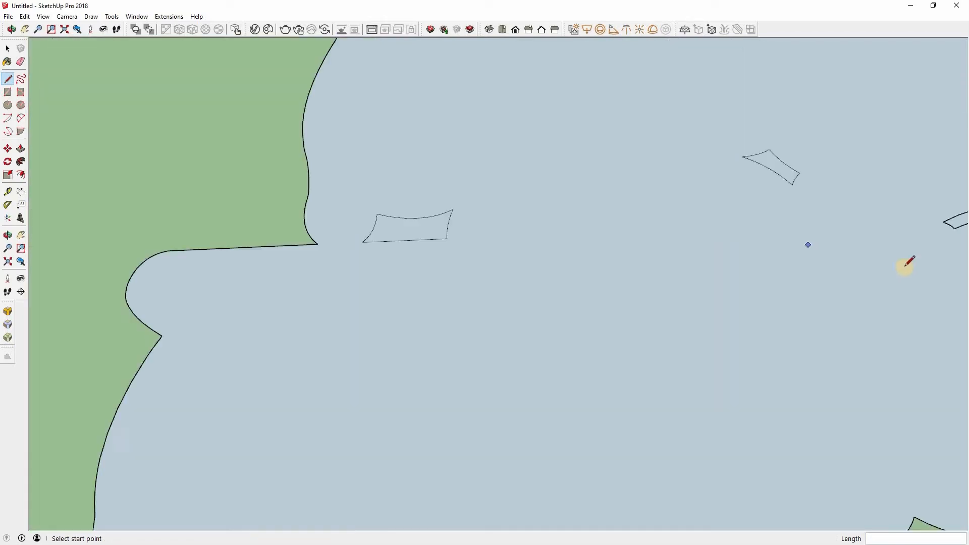
{"action": "scroll", "coordinate": [853, 230], "scroll_direction": "up", "scroll_amount": 5}
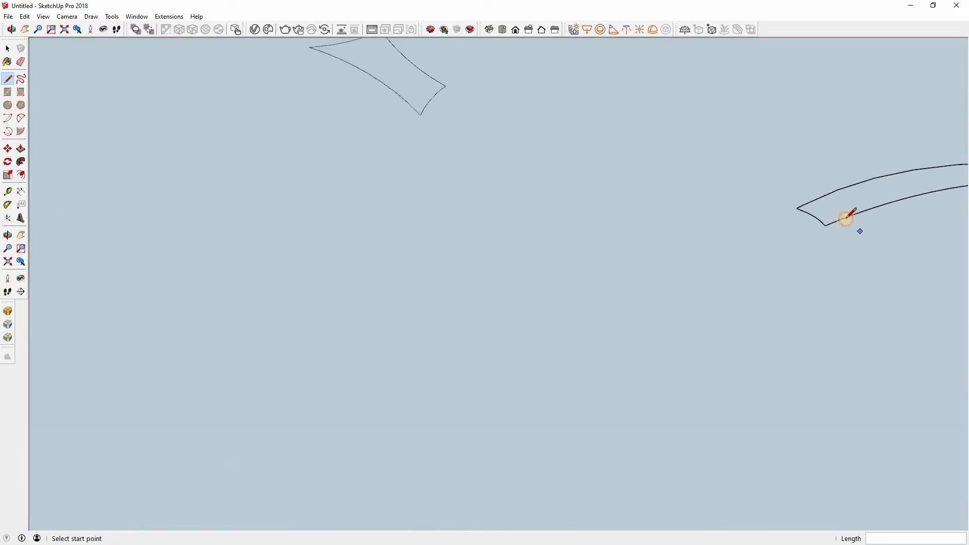
{"action": "left_click", "coordinate": [844, 218]}
{"action": "left_click", "coordinate": [851, 217]}
{"action": "scroll", "coordinate": [668, 305], "scroll_direction": "down", "scroll_amount": 5}
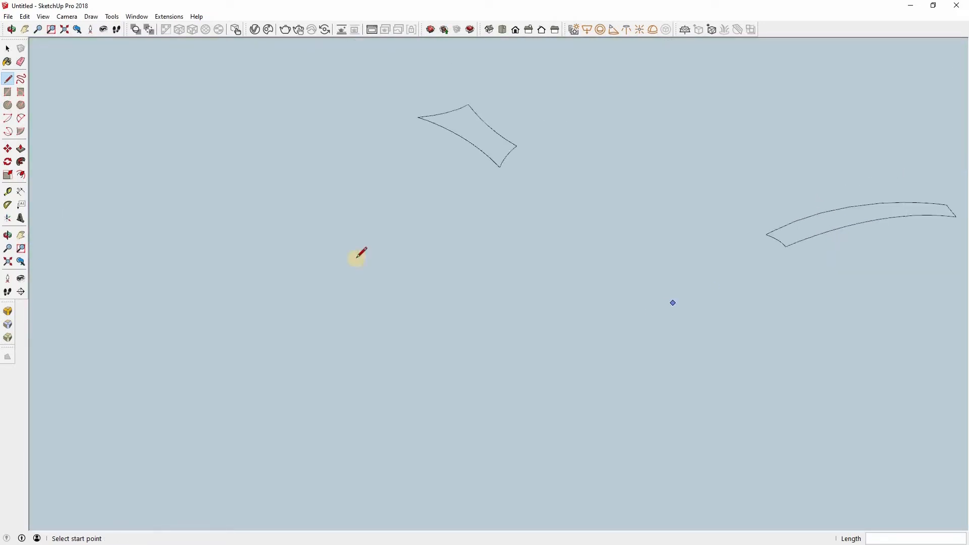
- Delete the faces filling the four small holes in the backing shape
{"action": "key", "text": "space"}
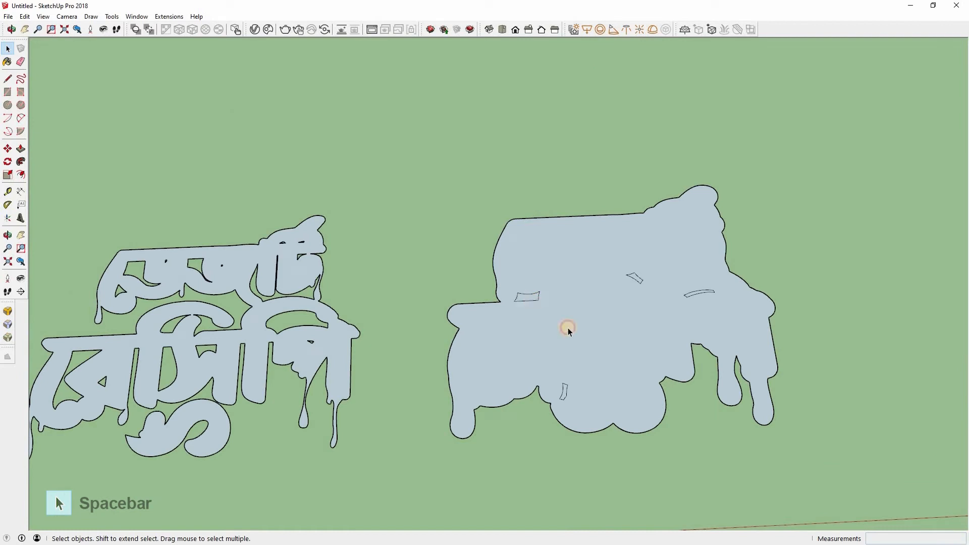
{"action": "key", "text": "Delete"}
{"action": "left_click", "coordinate": [564, 390]}
{"action": "scroll", "coordinate": [564, 397], "scroll_direction": "up", "scroll_amount": 5}
{"action": "key", "text": "Delete"}
{"action": "left_click", "coordinate": [737, 99]}
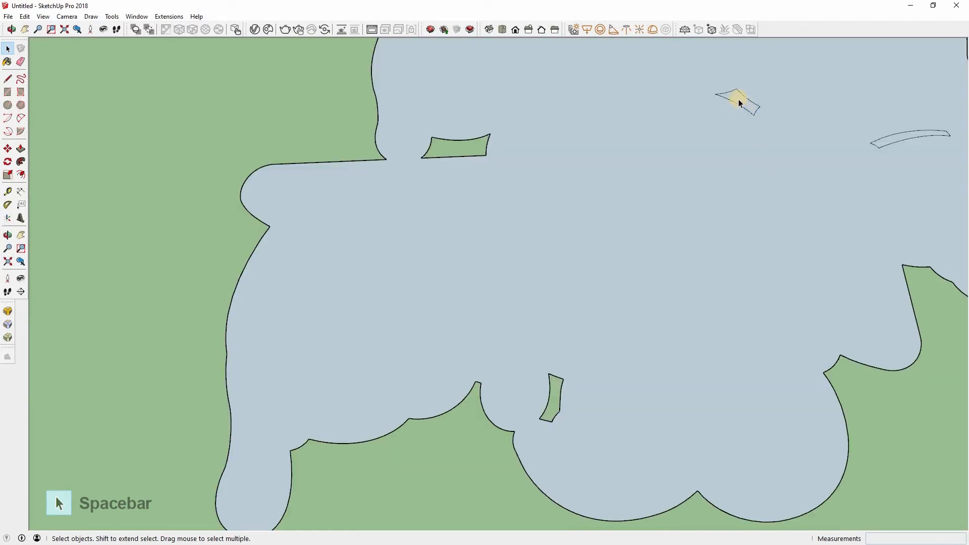
{"action": "key", "text": "Delete"}
{"action": "left_click", "coordinate": [894, 136]}
{"action": "key", "text": "Delete"}
{"action": "scroll", "coordinate": [550, 288], "scroll_direction": "down", "scroll_amount": 6}
{"action": "key", "text": "o"}
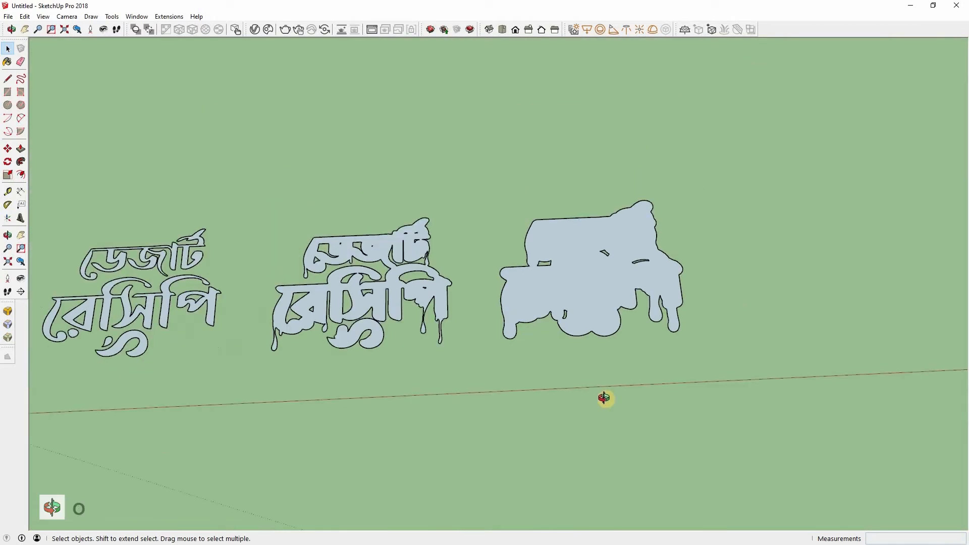
{"action": "left_click_drag", "start_coordinate": [604, 395], "coordinate": [242, 158]}
{"action": "scroll", "coordinate": [244, 157], "scroll_direction": "down", "scroll_amount": 1}
{"action": "middle_click_drag", "start_coordinate": [268, 181], "coordinate": [246, 176], "text": "shift"}
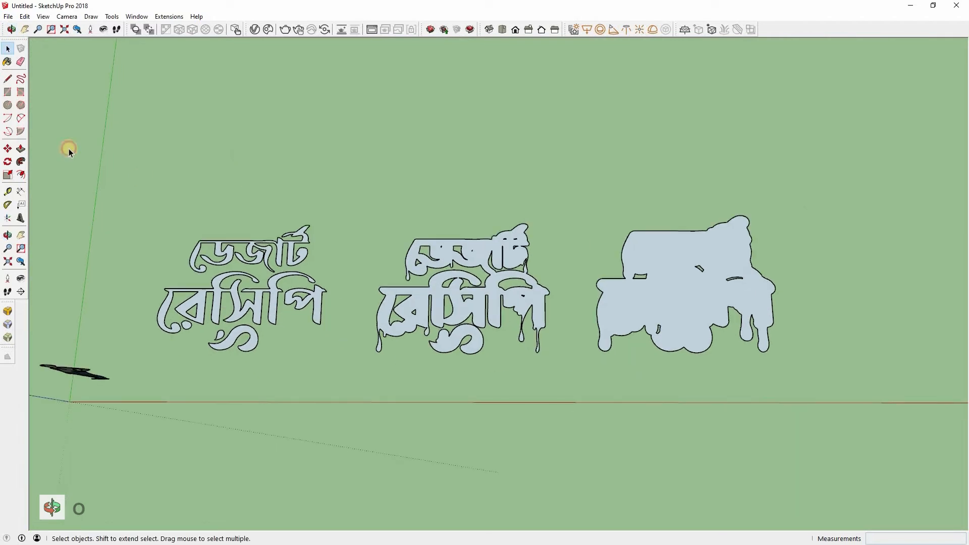
- Adjust the view of the three letterings and add a scene that stores it
{"action": "middle_click_drag", "start_coordinate": [69, 152], "coordinate": [110, 143]}
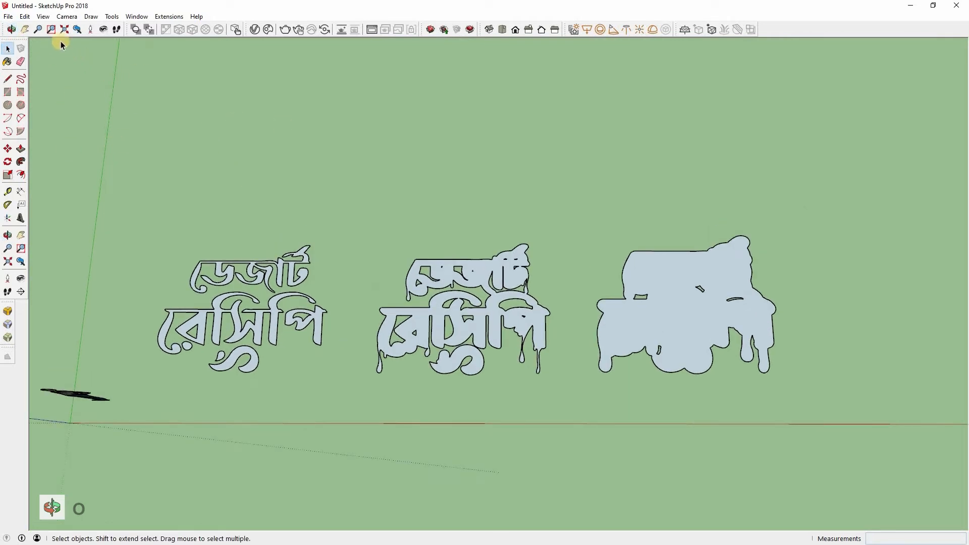
{"action": "left_click", "coordinate": [43, 17]}
{"action": "mouse_move", "coordinate": [73, 187]}
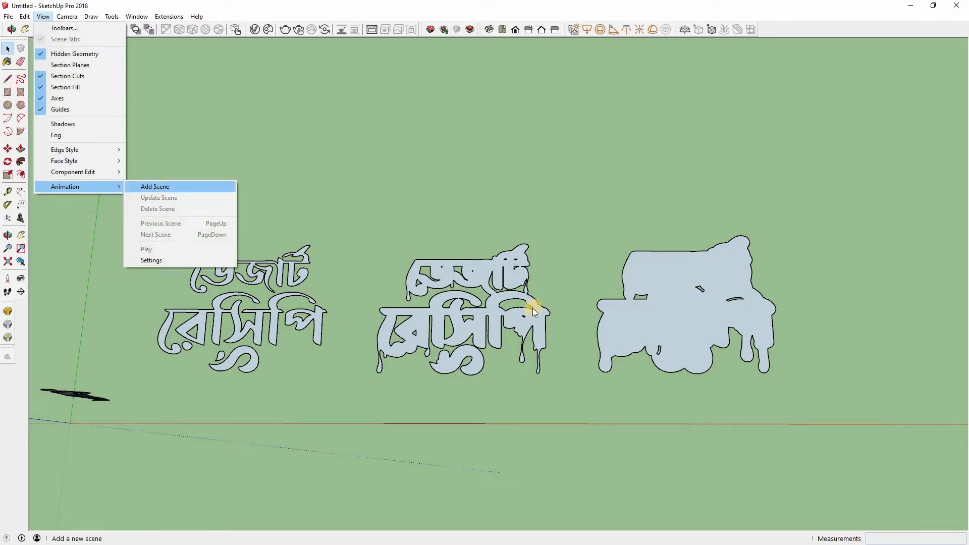
{"action": "key", "text": "Return"}
{"action": "key", "text": "Return"}
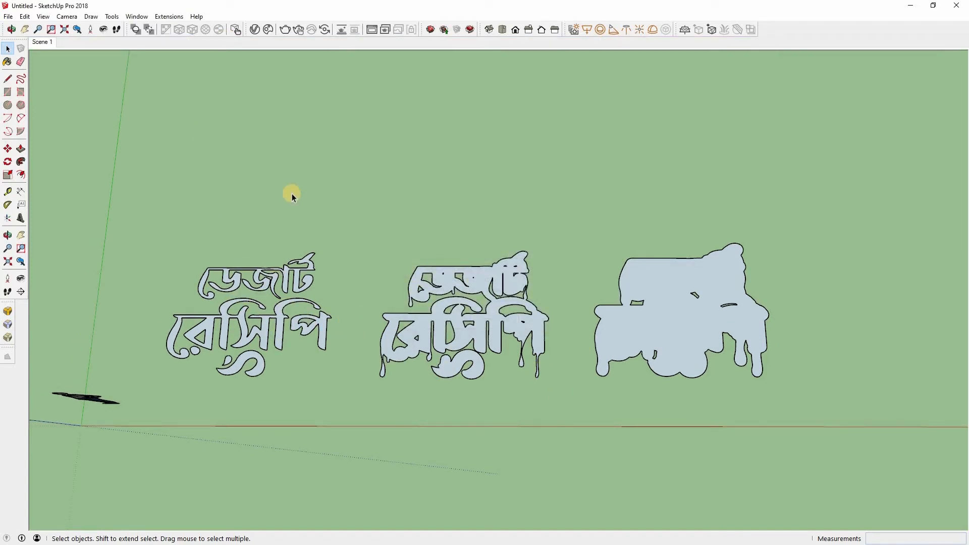
- Import the logo-PNG file as an image and place it above the plain lettering, scaled to about the lettering's width
{"action": "left_click", "coordinate": [9, 17]}
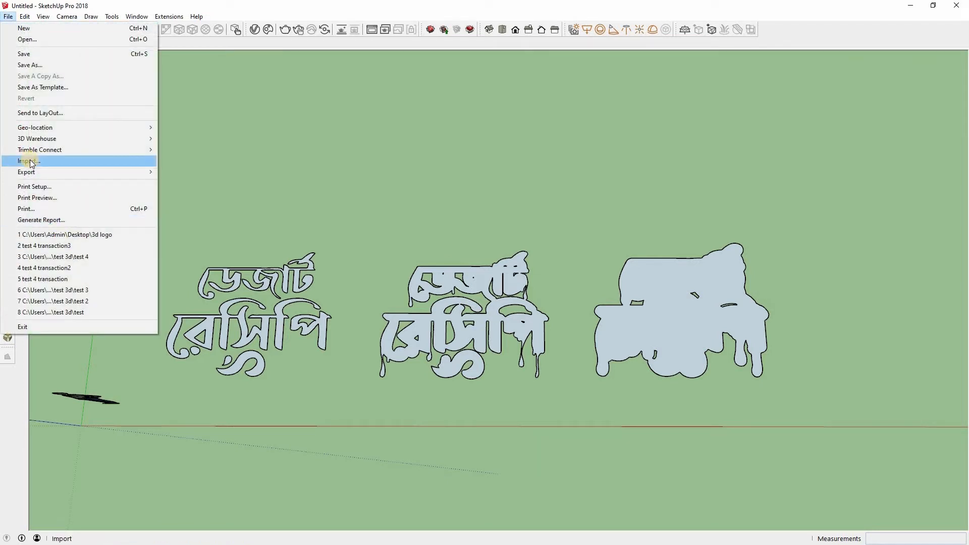
{"action": "key", "text": "Return"}
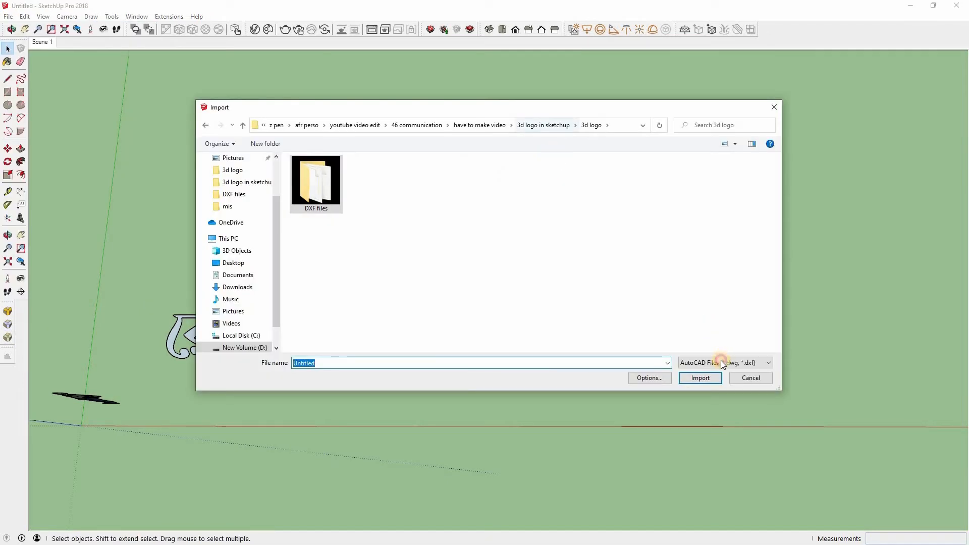
{"action": "left_click", "coordinate": [768, 363]}
{"action": "left_click", "coordinate": [717, 441]}
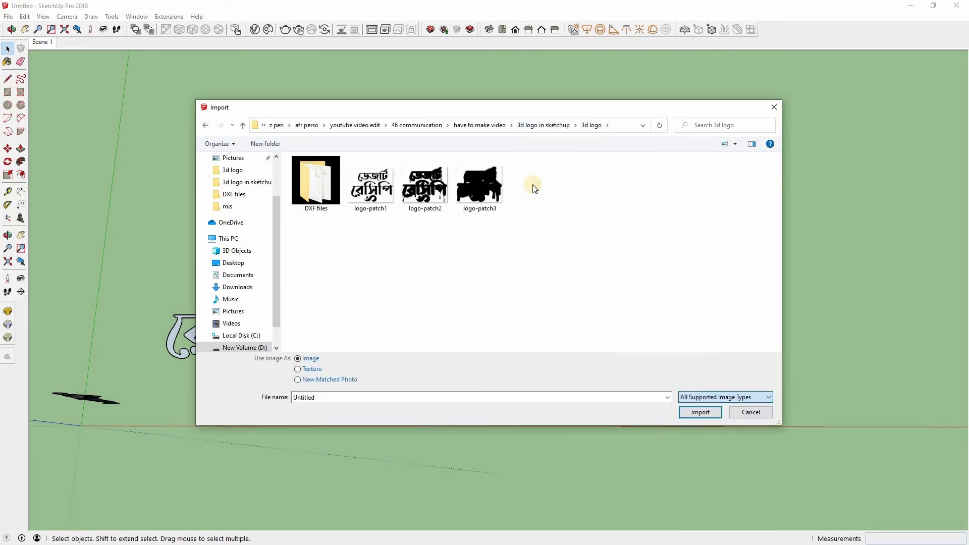
{"action": "left_click", "coordinate": [535, 197]}
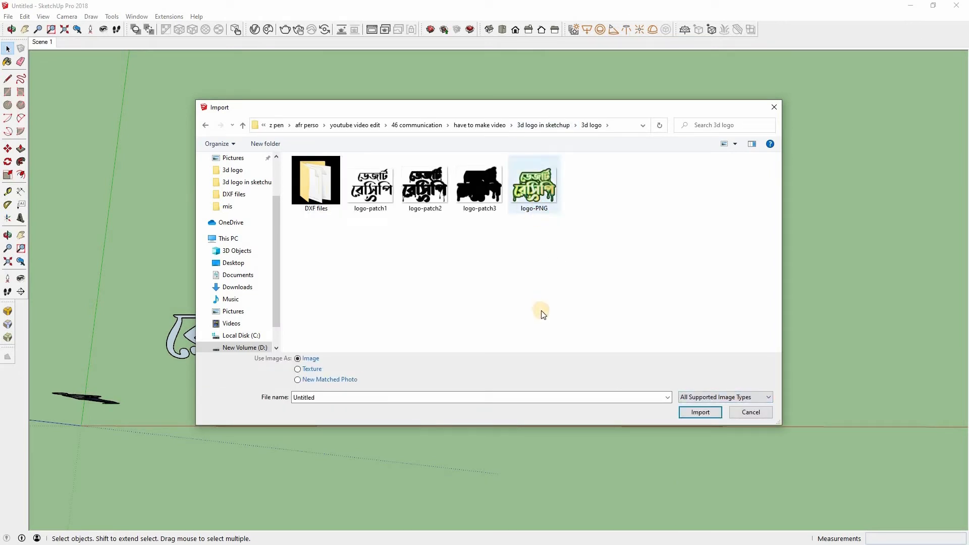
{"action": "left_click", "coordinate": [697, 413]}
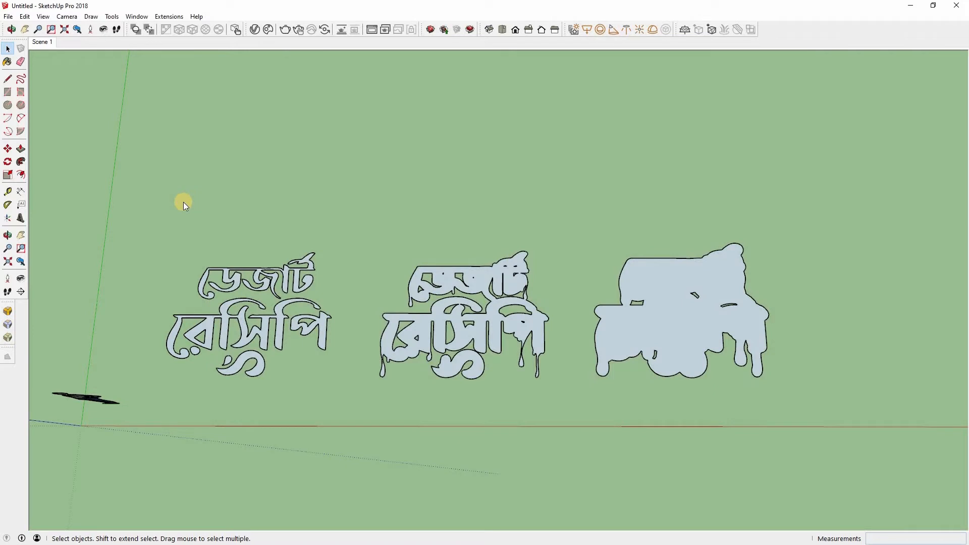
{"action": "left_click", "coordinate": [179, 212]}
{"action": "left_click", "coordinate": [342, 110]}
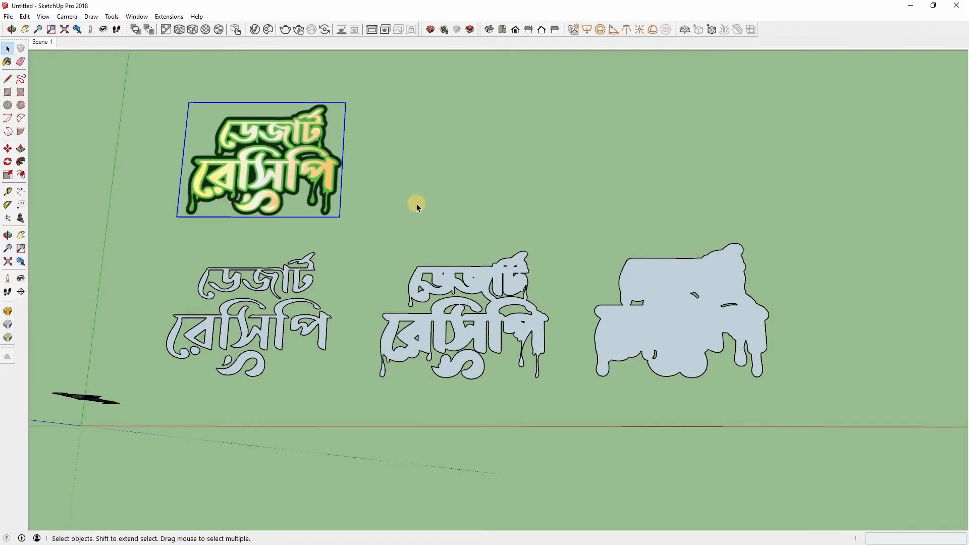
{"action": "left_click", "coordinate": [385, 226]}
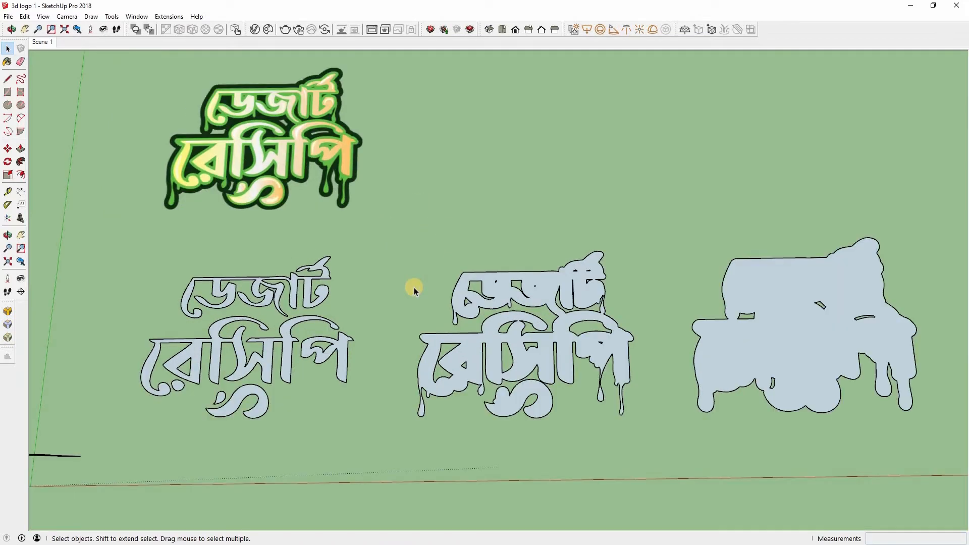
- Extrude the backing shape's face upward by 6 inches with Push/Pull
{"action": "middle_click_drag", "start_coordinate": [414, 287], "coordinate": [462, 247]}
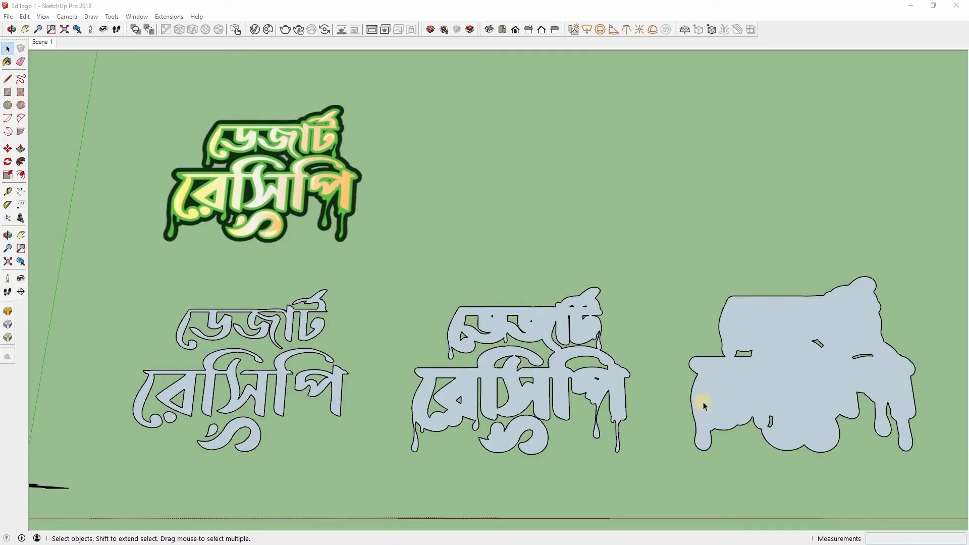
{"action": "key", "text": "p"}
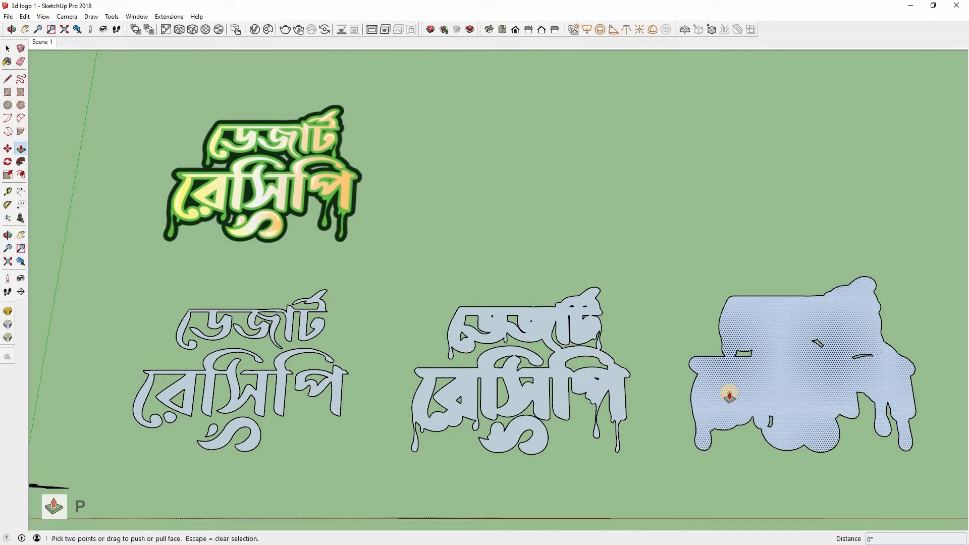
{"action": "left_click", "coordinate": [730, 396]}
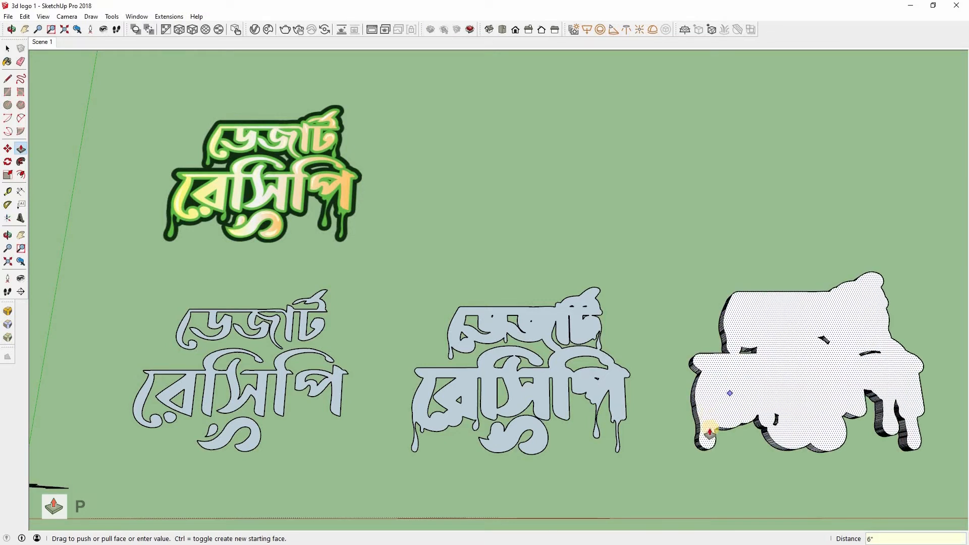
{"action": "left_click", "coordinate": [765, 359]}
- Extrude the main face of the dripping lettering upward by 8 inches
{"action": "middle_click_drag", "start_coordinate": [707, 399], "coordinate": [724, 198]}
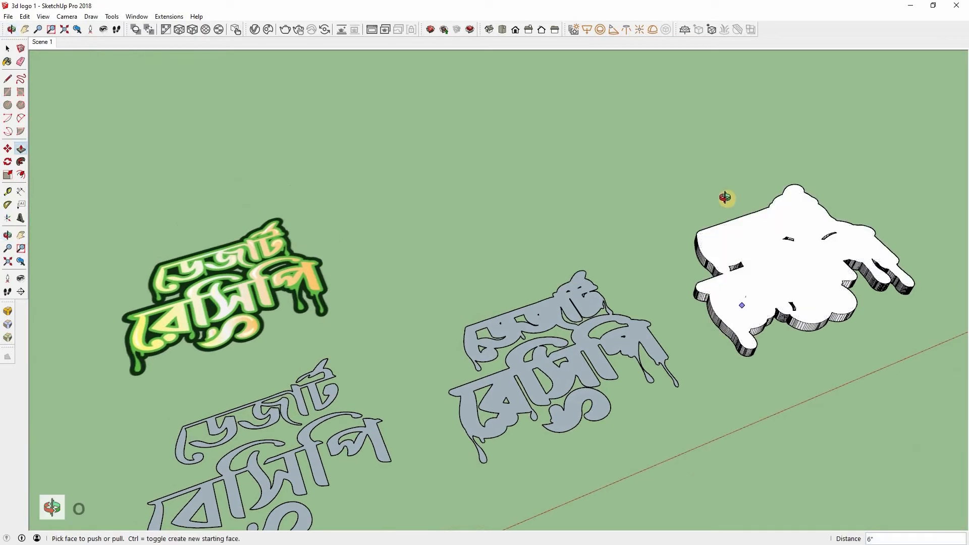
{"action": "scroll", "coordinate": [802, 176], "scroll_direction": "up", "scroll_amount": 2}
{"action": "middle_click_drag", "start_coordinate": [803, 232], "coordinate": [402, 277]}
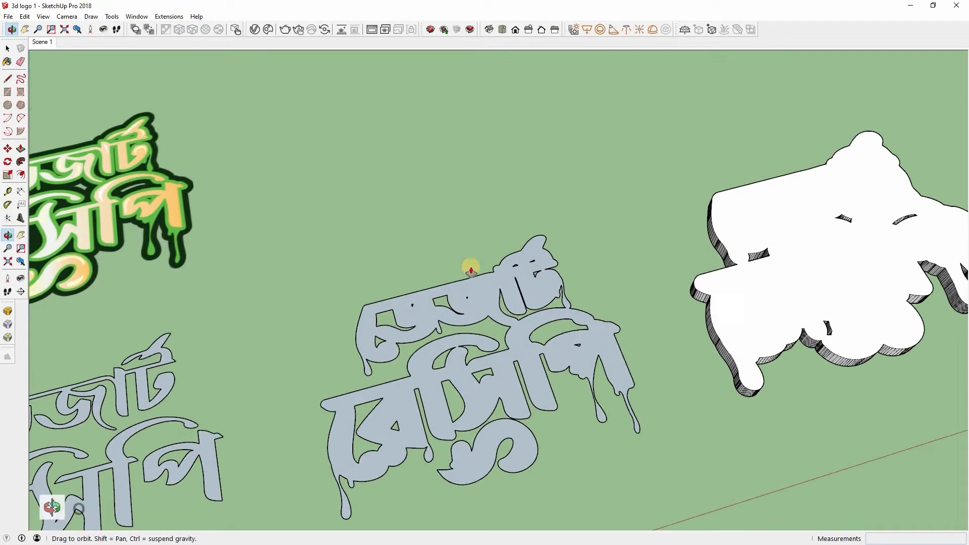
{"action": "middle_click_drag", "start_coordinate": [523, 404], "coordinate": [441, 292]}
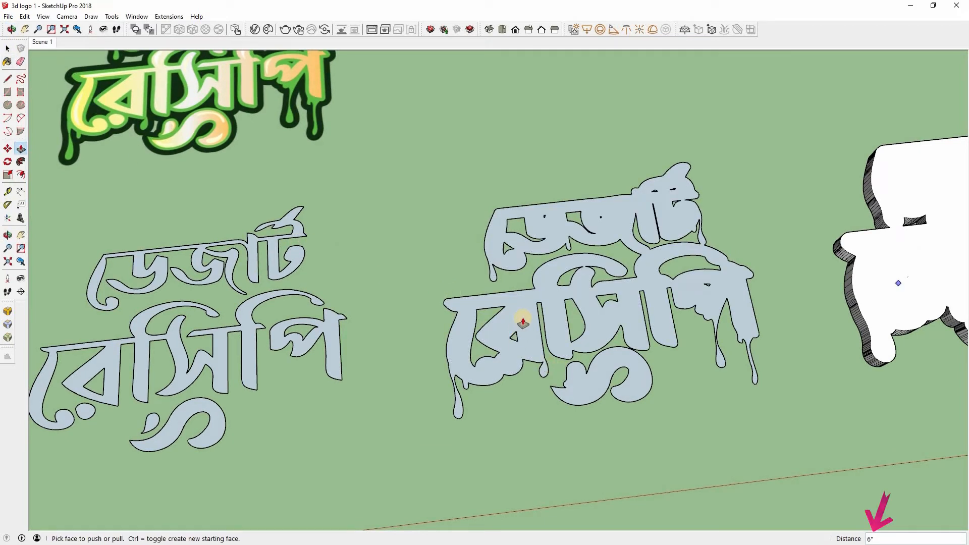
{"action": "left_click", "coordinate": [529, 311]}
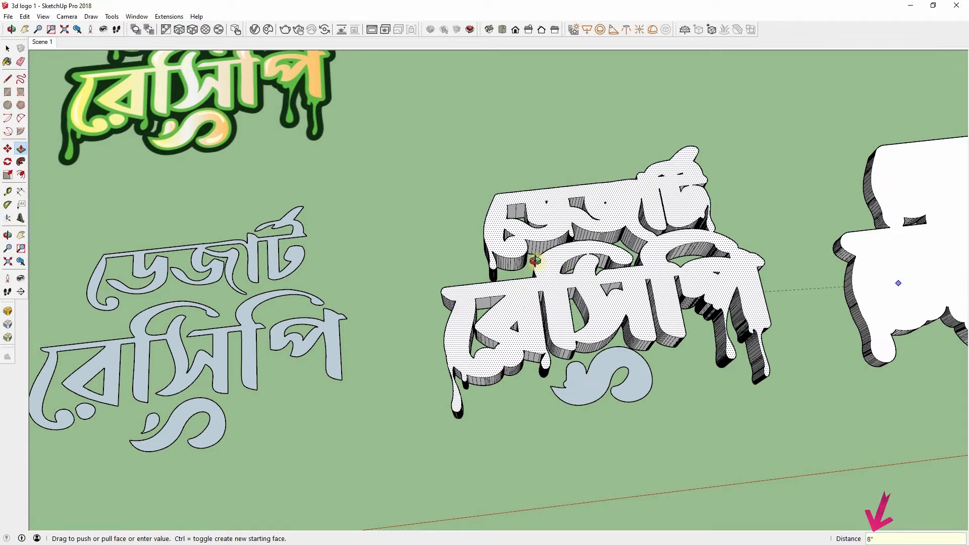
- Extrude the separate curled swash below the dripping lettering into a solid
{"action": "middle_click_drag", "start_coordinate": [573, 162], "coordinate": [522, 233]}
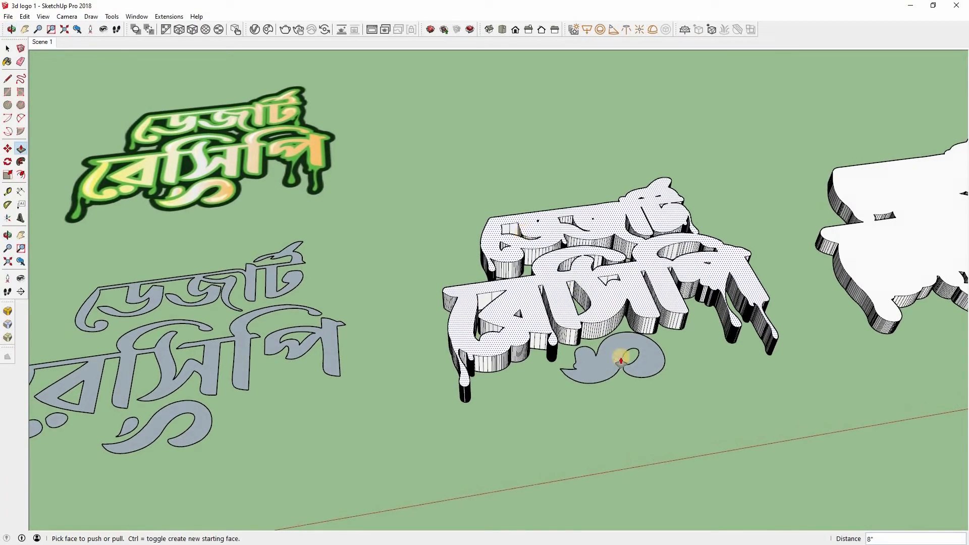
{"action": "left_click", "coordinate": [620, 360]}
{"action": "middle_click_drag", "start_coordinate": [631, 204], "coordinate": [587, 375]}
{"action": "left_click", "coordinate": [564, 370]}
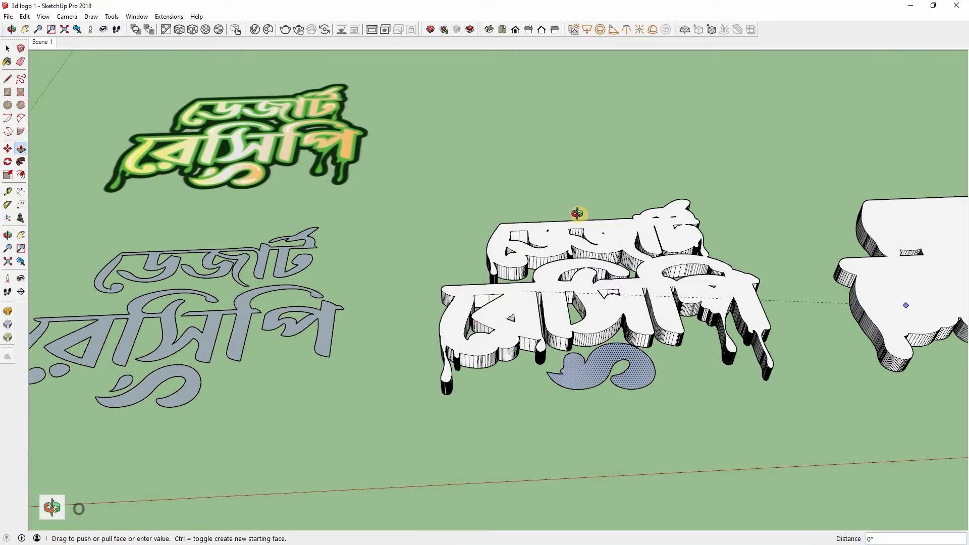
{"action": "left_click", "coordinate": [906, 305]}
{"action": "mouse_move", "coordinate": [655, 205]}
{"action": "middle_mouse_down"}
{"action": "mouse_move", "coordinate": [525, 417]}
{"action": "mouse_move", "coordinate": [409, 346]}
{"action": "mouse_move", "coordinate": [726, 282]}
{"action": "middle_mouse_up"}
- Extrude the large connected face of the plain lettering's lower word by 5 inches
{"action": "left_click", "coordinate": [7, 61]}
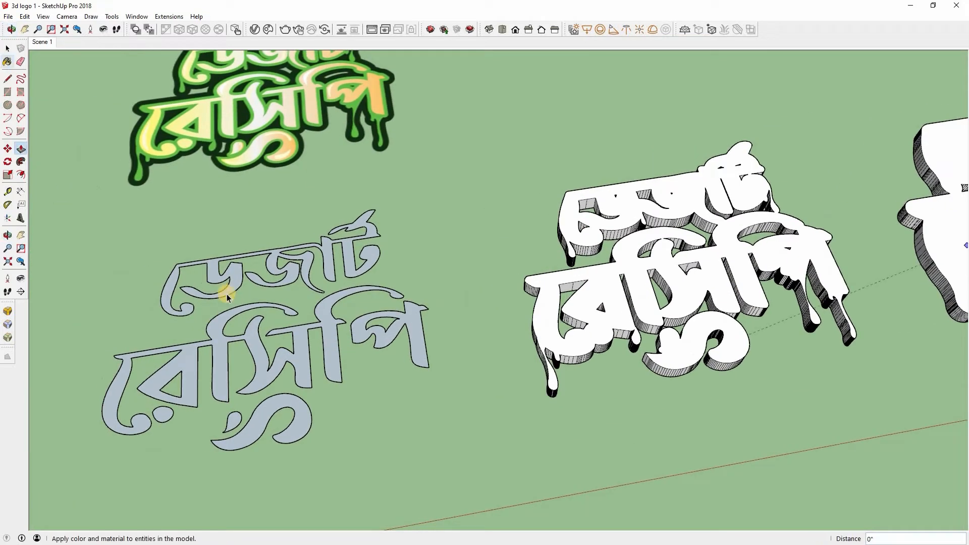
{"action": "key", "text": "space"}
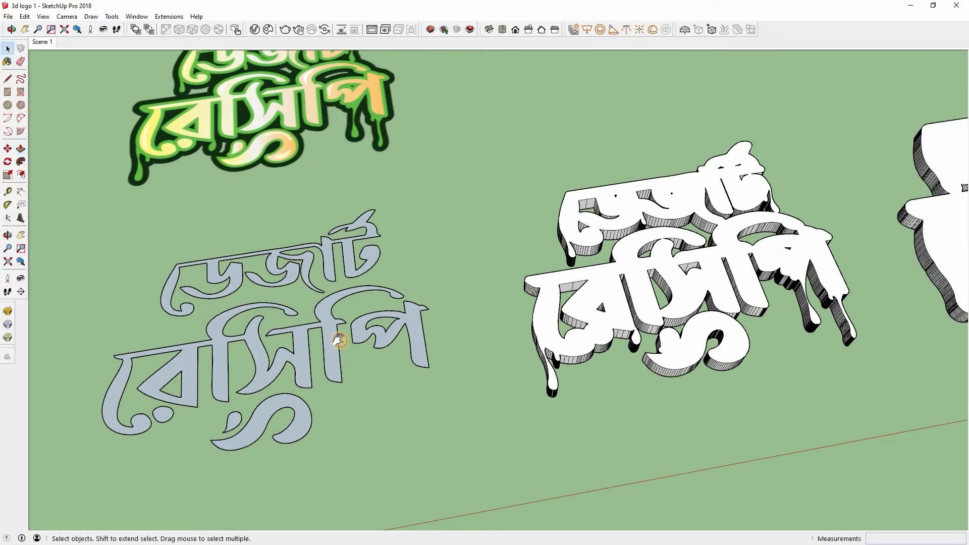
{"action": "middle_click_drag", "start_coordinate": [338, 339], "coordinate": [350, 352], "text": "shift"}
{"action": "left_click", "coordinate": [350, 353]}
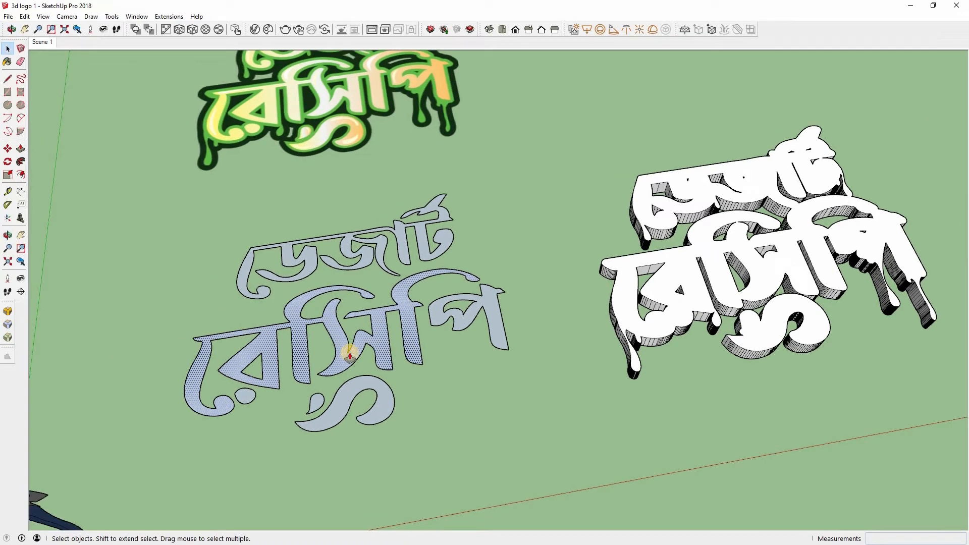
{"action": "key", "text": "p"}
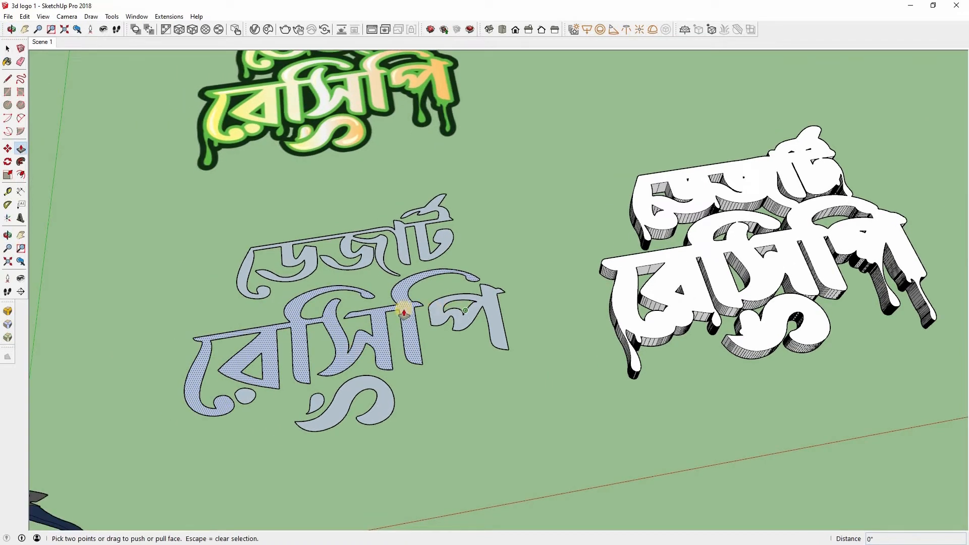
{"action": "left_click", "coordinate": [400, 305]}
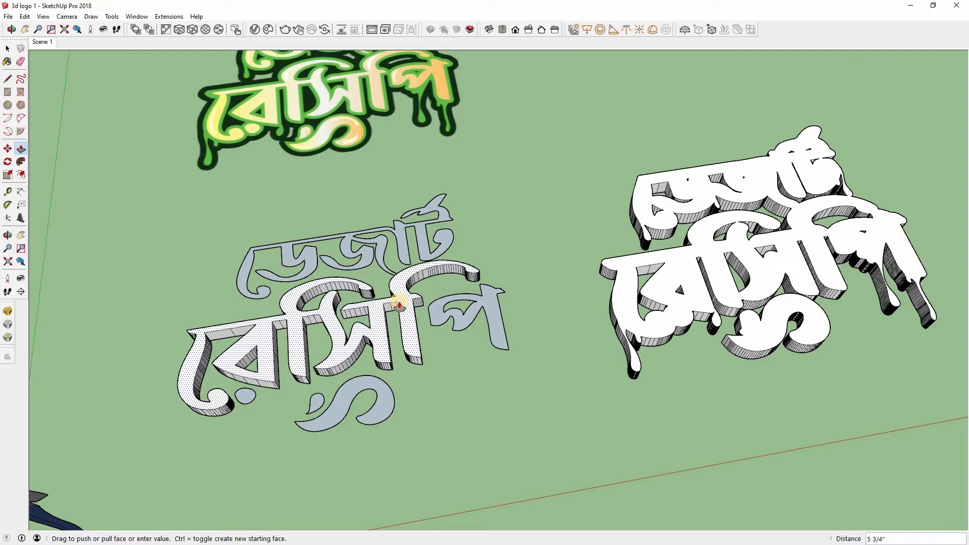
{"action": "type", "text": "5"}
{"action": "key", "text": "Return"}
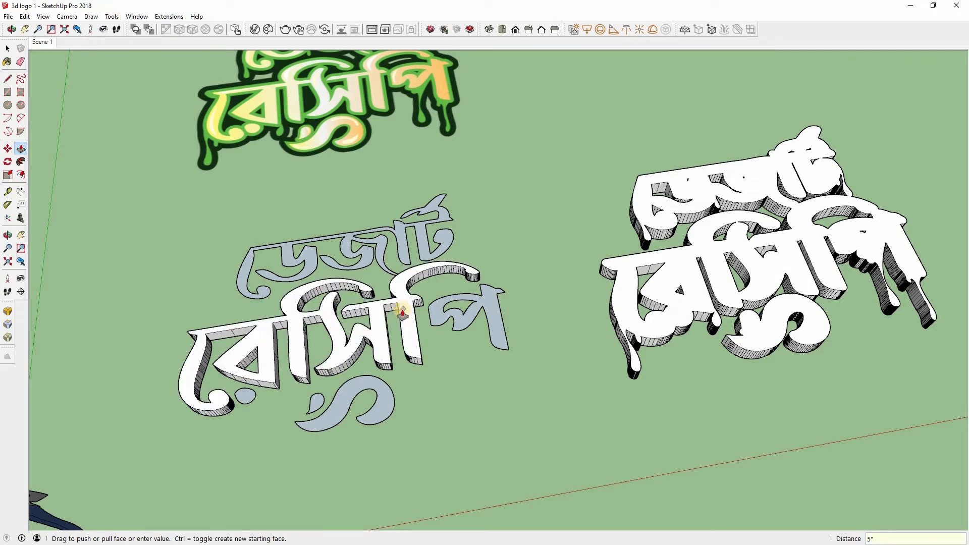
- Repeat the 5-inch extrusion on the plain lettering's remaining faces: the dots, swash, last letter and upper word
{"action": "double_click", "coordinate": [241, 403]}
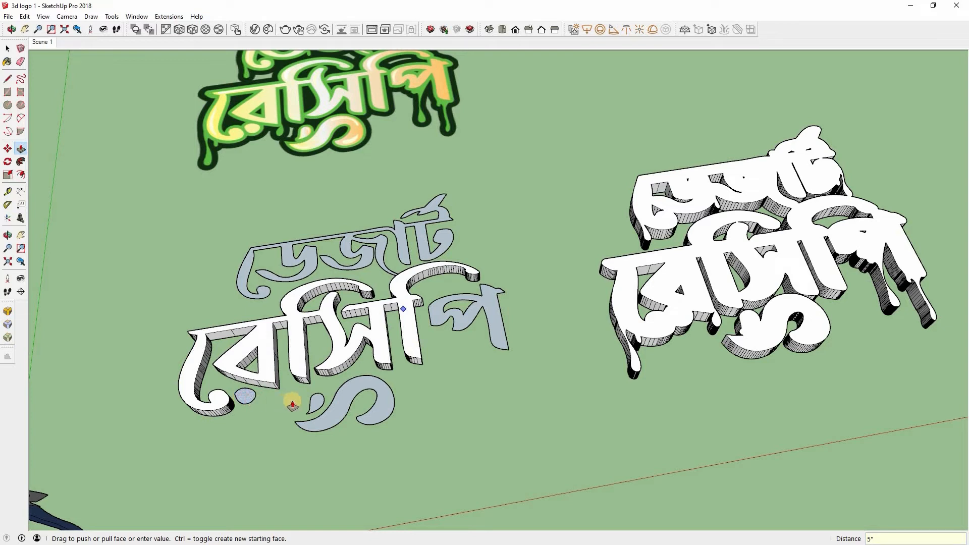
{"action": "double_click", "coordinate": [339, 395]}
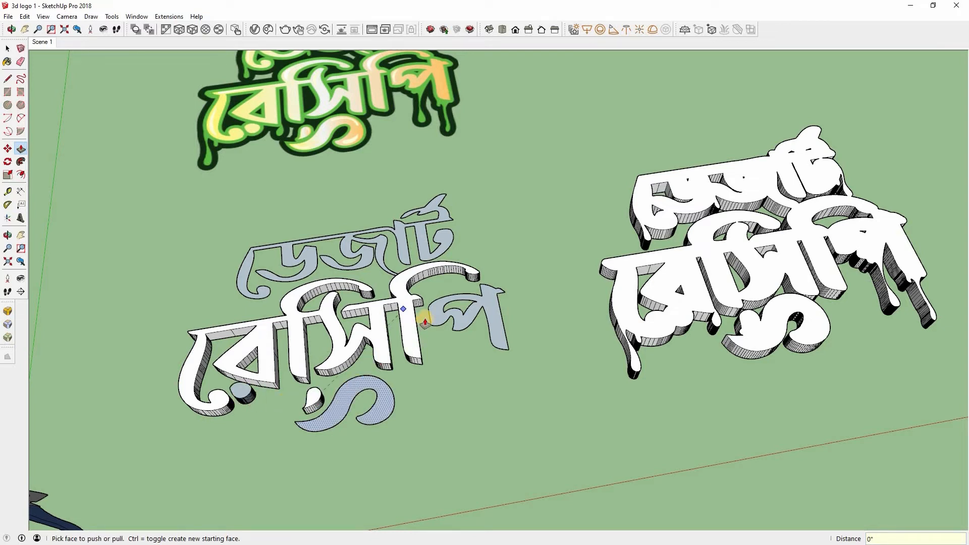
{"action": "double_click", "coordinate": [400, 226]}
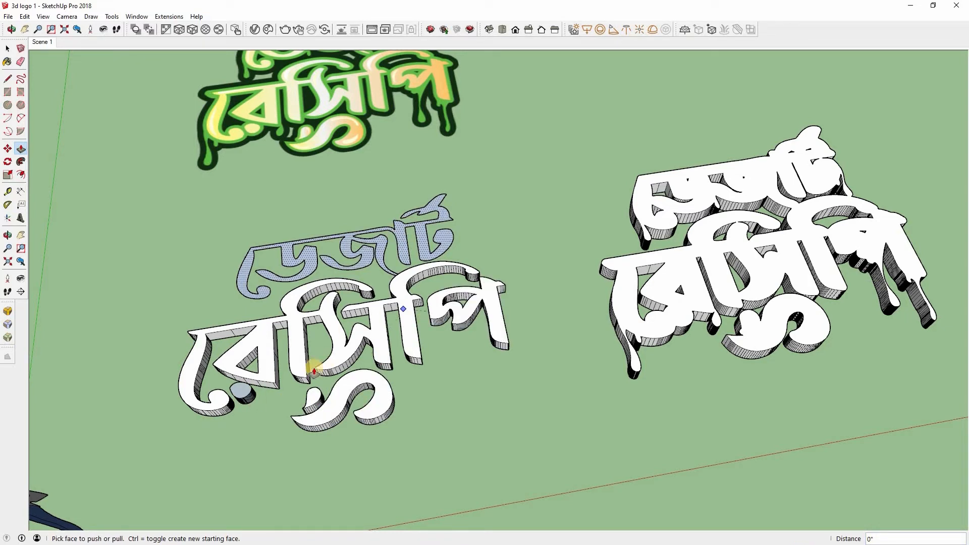
- Draw a line across the open underside of the plain lettering's round dot to close it with a face
{"action": "mouse_move", "coordinate": [257, 438]}
{"action": "middle_mouse_down"}
{"action": "mouse_move", "coordinate": [259, 395]}
{"action": "mouse_move", "coordinate": [331, 417]}
{"action": "mouse_move", "coordinate": [298, 222]}
{"action": "mouse_move", "coordinate": [298, 115]}
{"action": "mouse_move", "coordinate": [323, 190]}
{"action": "mouse_move", "coordinate": [333, 328]}
{"action": "middle_mouse_up"}
{"action": "scroll", "coordinate": [265, 417], "scroll_direction": "up", "scroll_amount": 3}
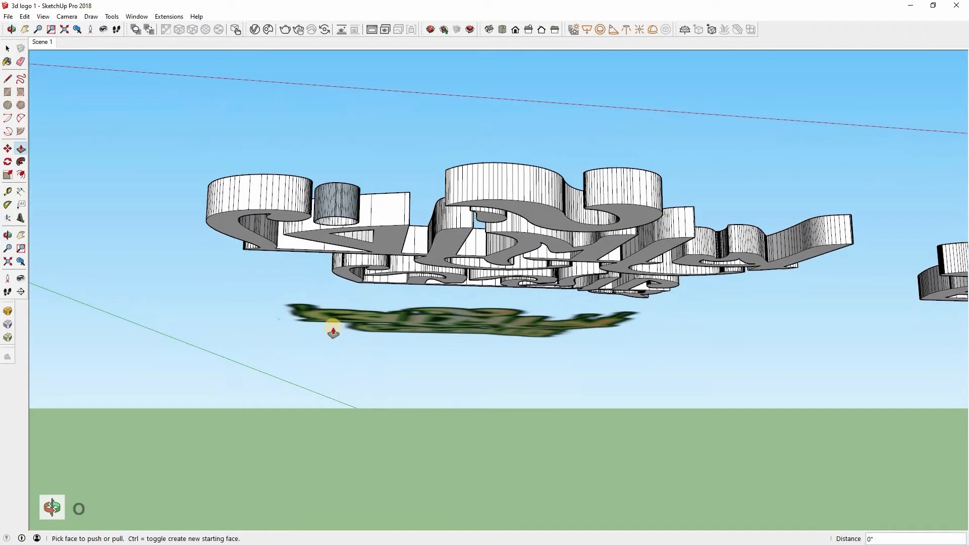
{"action": "middle_click_drag", "start_coordinate": [340, 173], "coordinate": [344, 173]}
{"action": "scroll", "coordinate": [344, 173], "scroll_direction": "up", "scroll_amount": 10}
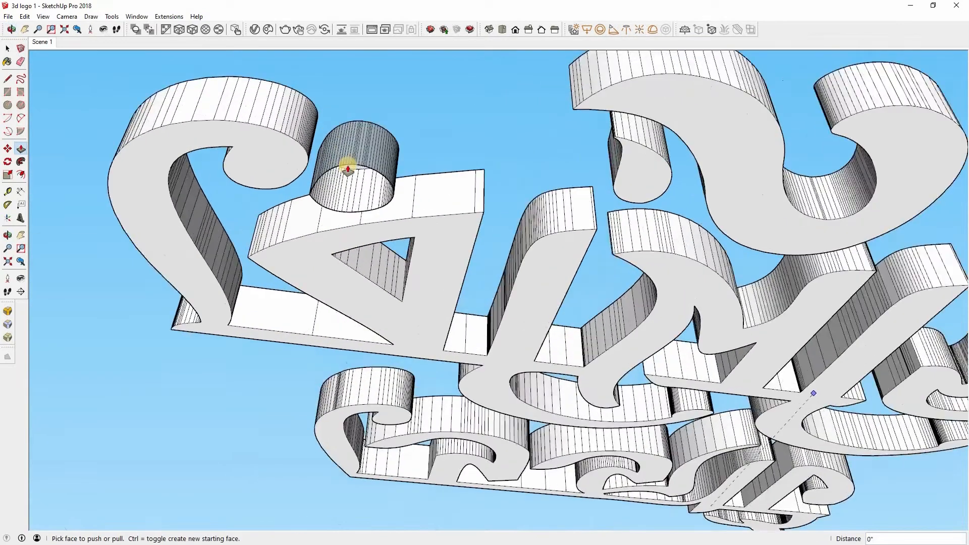
{"action": "key", "text": "l"}
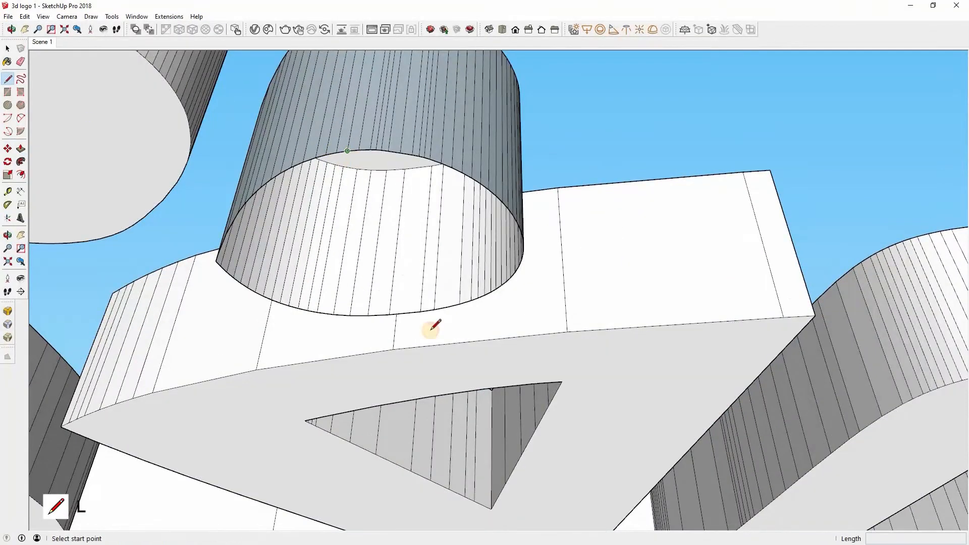
{"action": "left_click", "coordinate": [347, 150]}
{"action": "left_click", "coordinate": [421, 310]}
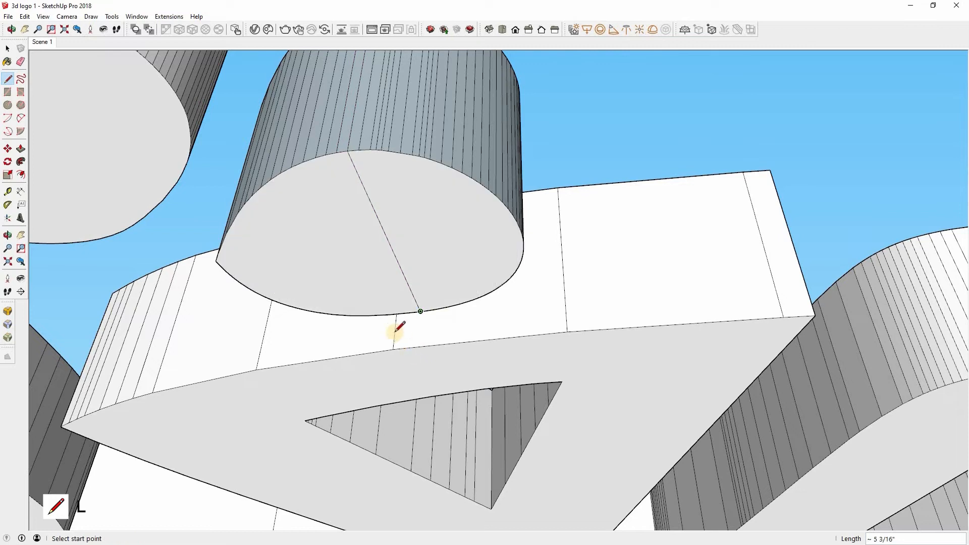
- Delete the dividing line across the dot's underside so that it becomes one face
{"action": "middle_click_drag", "start_coordinate": [396, 329], "coordinate": [393, 277]}
{"action": "key", "text": "space"}
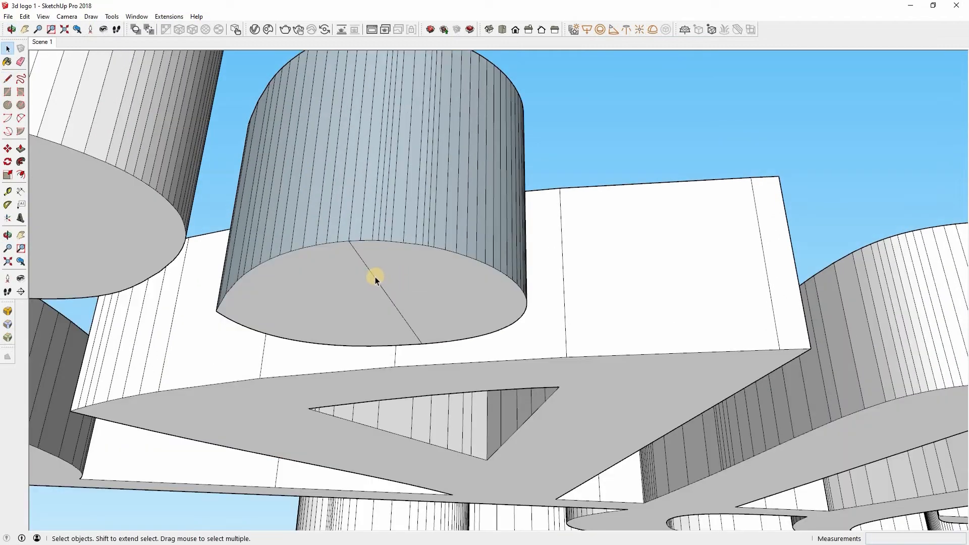
{"action": "left_click", "coordinate": [374, 276]}
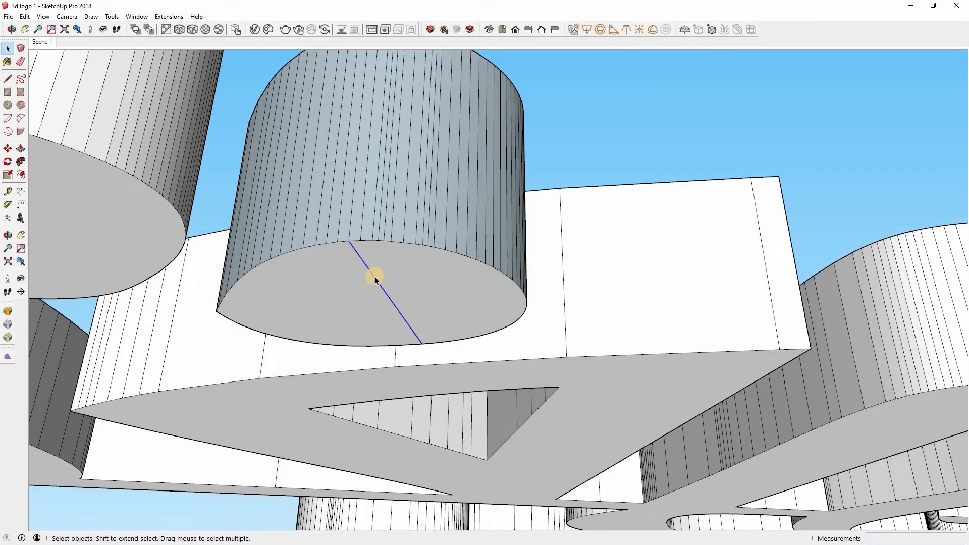
{"action": "key", "text": "Delete"}
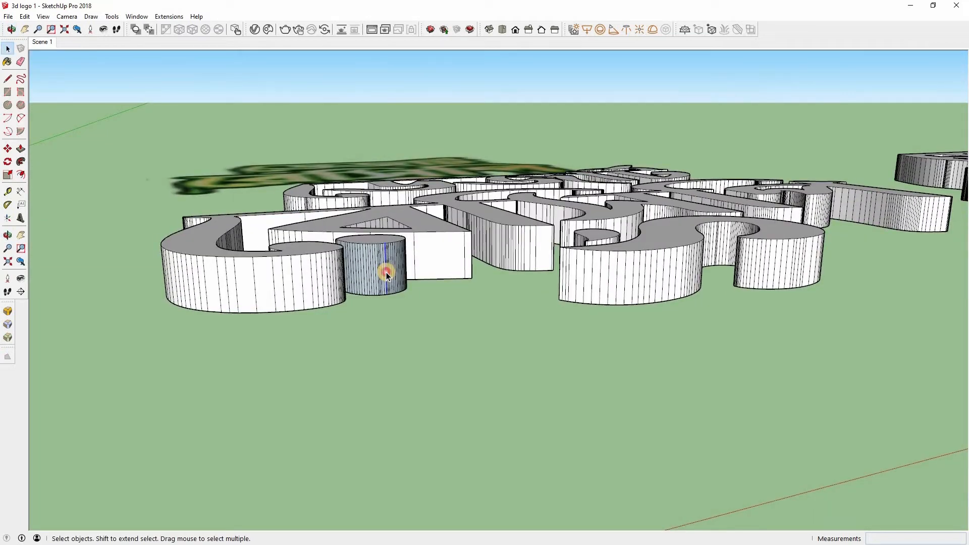
- Reverse the faces of the plain lettering's round dot, then reverse its top and bottom faces individually
{"action": "triple_click", "coordinate": [386, 271]}
{"action": "right_click", "coordinate": [386, 272]}
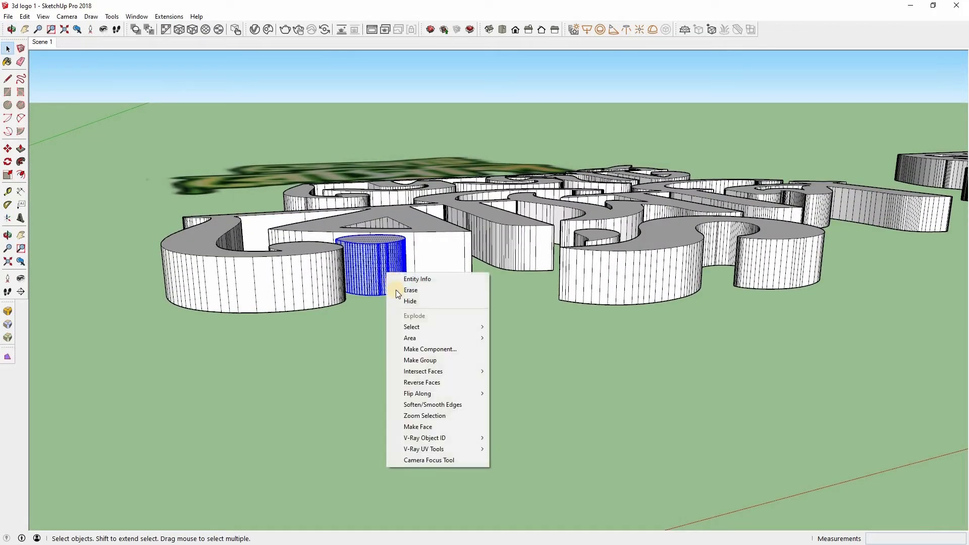
{"action": "left_click", "coordinate": [427, 383]}
{"action": "left_click", "coordinate": [423, 459]}
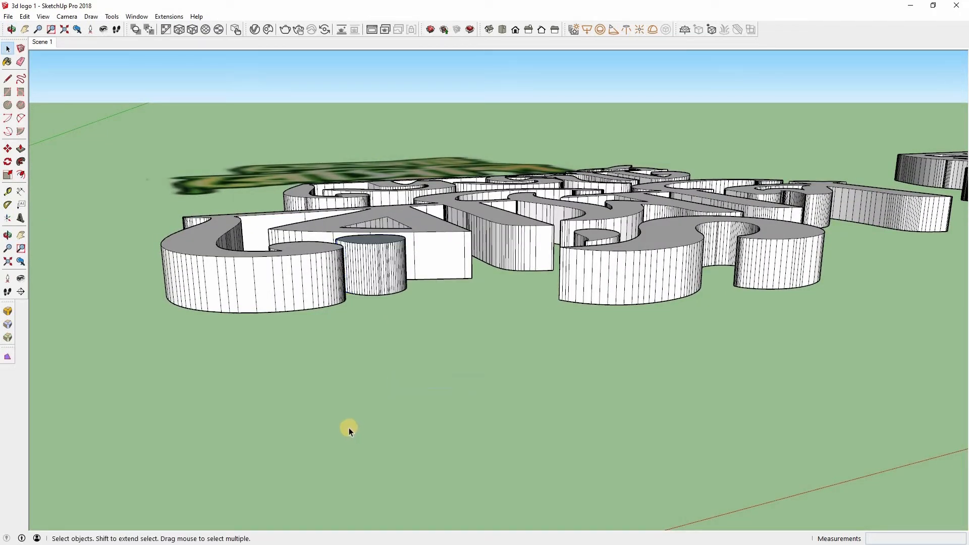
{"action": "middle_click_drag", "start_coordinate": [361, 313], "coordinate": [348, 428]}
{"action": "right_click", "coordinate": [348, 427]}
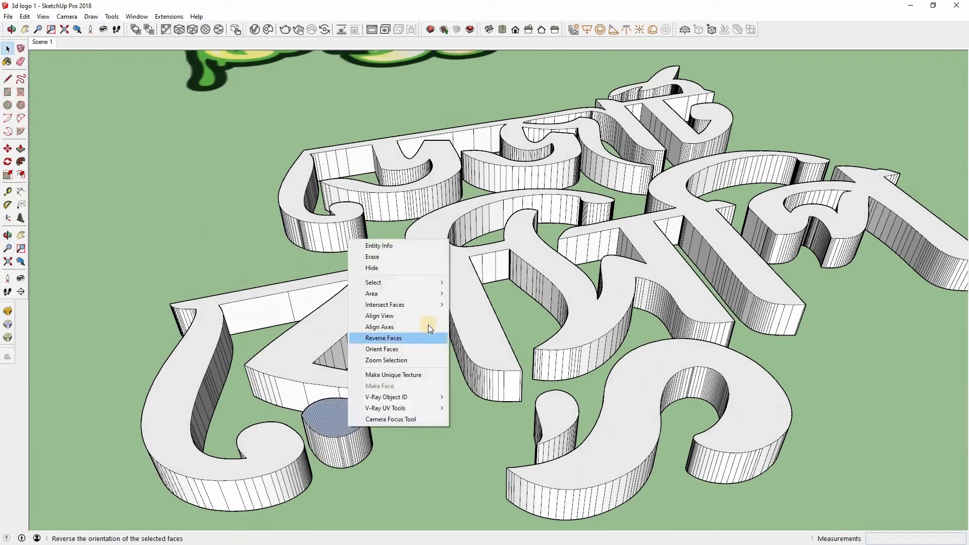
{"action": "left_click", "coordinate": [417, 458]}
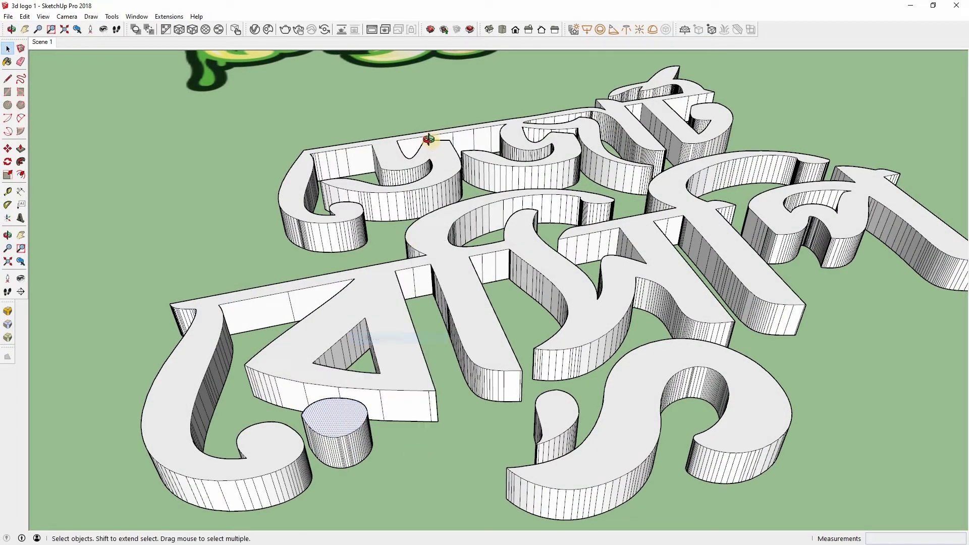
{"action": "middle_click_drag", "start_coordinate": [392, 156], "coordinate": [332, 162]}
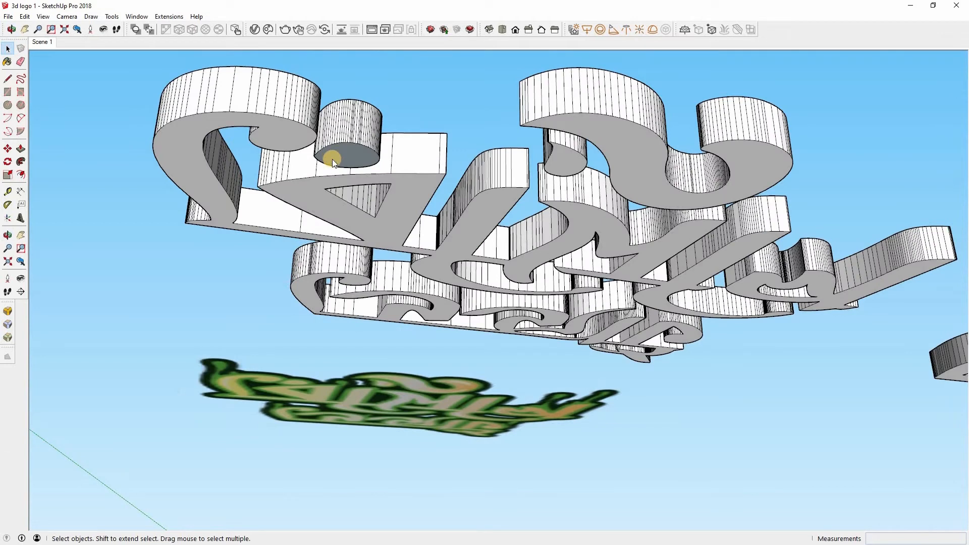
{"action": "right_click", "coordinate": [333, 161]}
{"action": "left_click", "coordinate": [461, 122]}
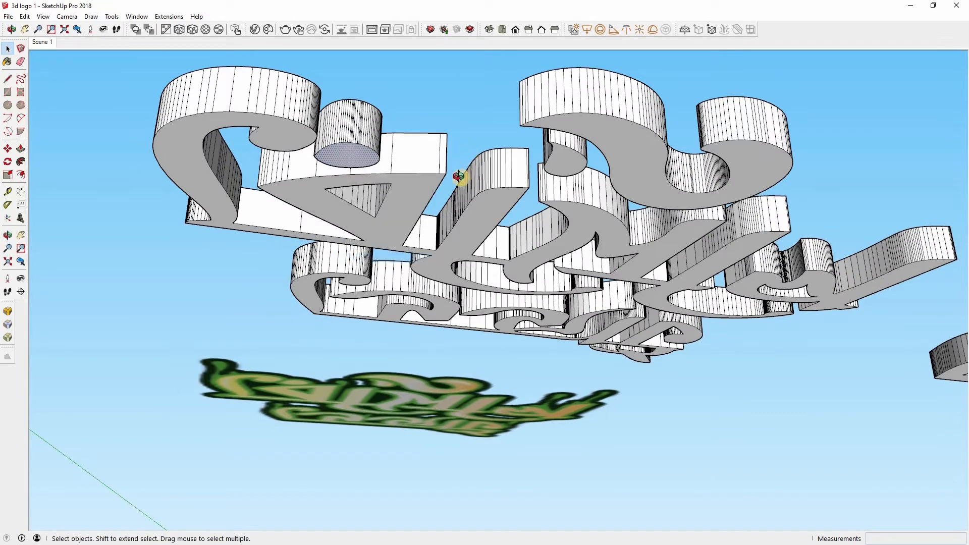
- Select all of the extruded plain lettering and make it one group
{"action": "middle_click_drag", "start_coordinate": [459, 178], "coordinate": [447, 318]}
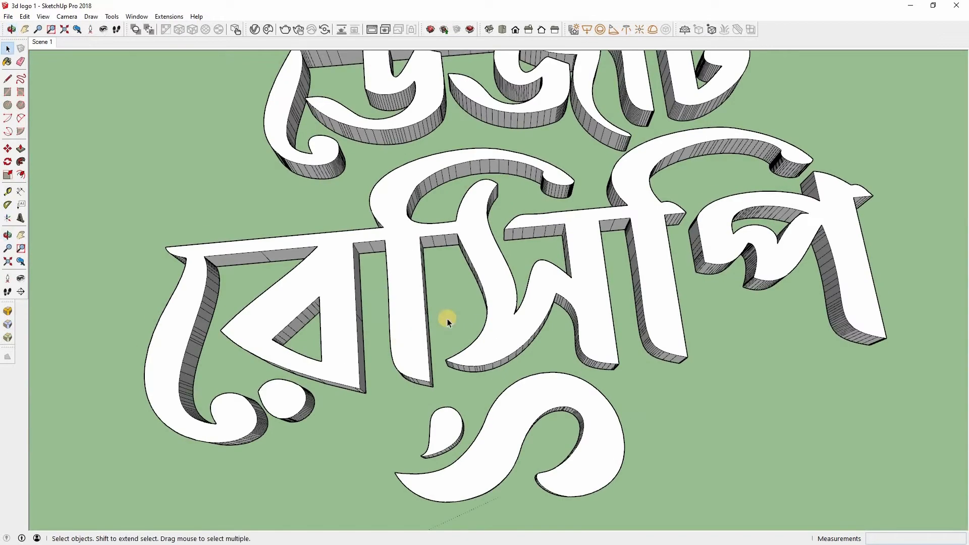
{"action": "scroll", "coordinate": [559, 184], "scroll_direction": "down", "scroll_amount": 6}
{"action": "left_click", "coordinate": [418, 322]}
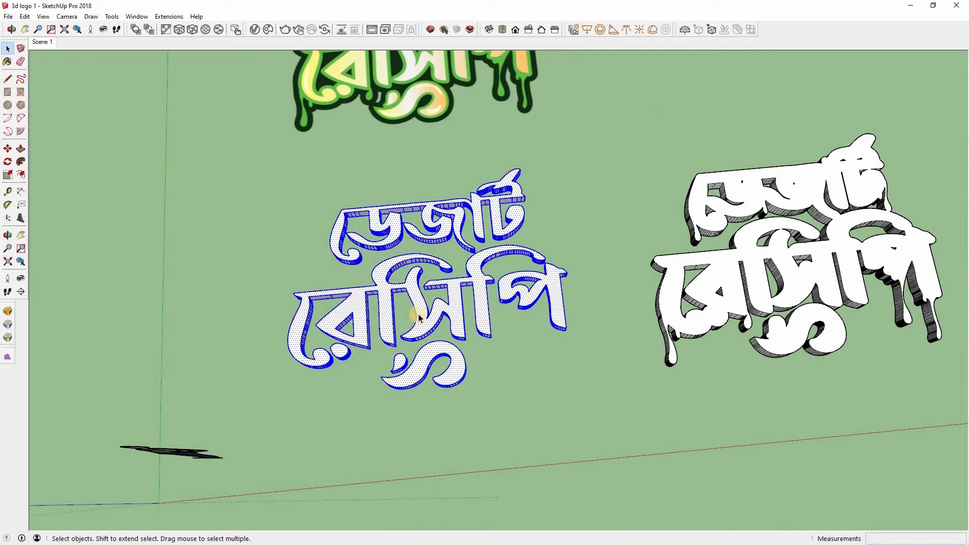
{"action": "right_click", "coordinate": [420, 316]}
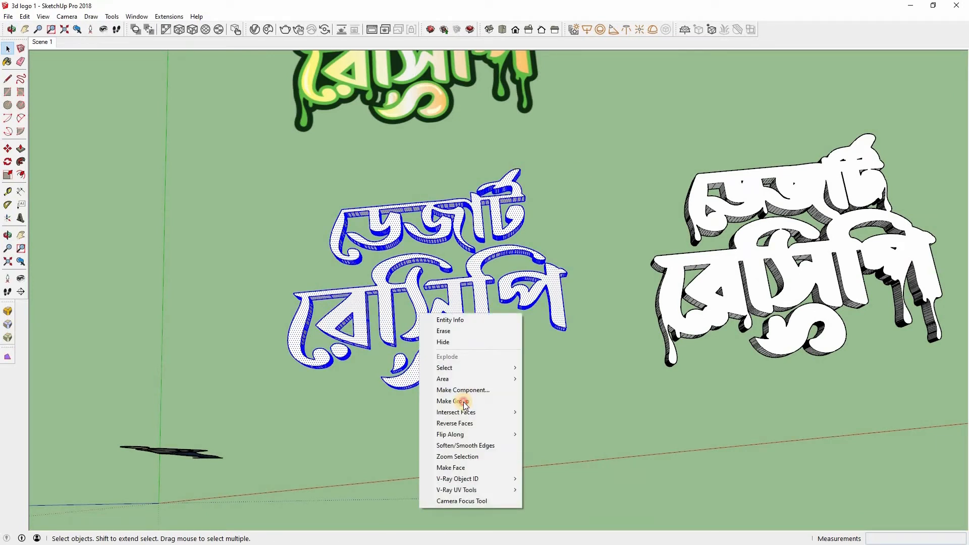
{"action": "left_click", "coordinate": [464, 405]}
- Make a group from all of the extruded dripping outline lettering
{"action": "key", "text": "h"}
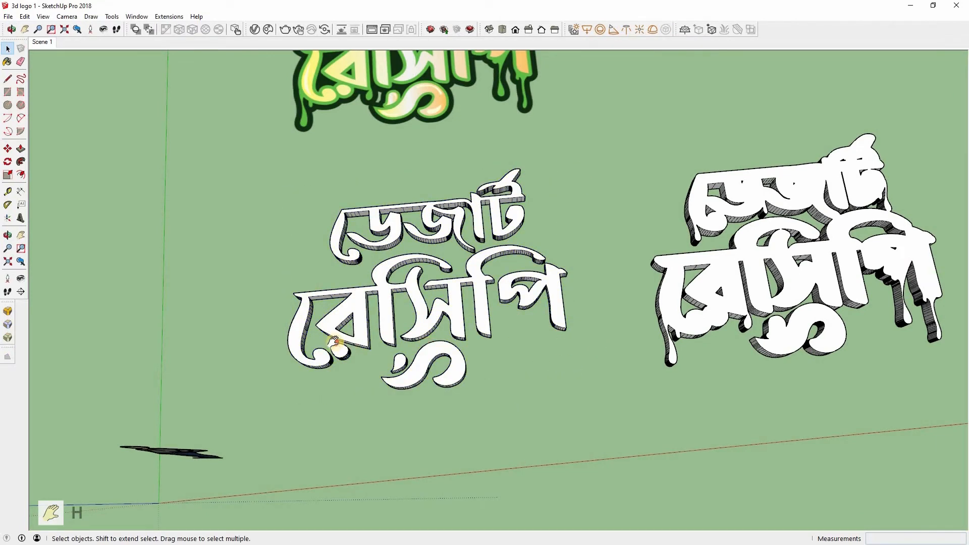
{"action": "middle_click_drag", "start_coordinate": [333, 341], "coordinate": [255, 344], "text": "shift"}
{"action": "middle_click_drag", "start_coordinate": [601, 322], "coordinate": [462, 192]}
{"action": "triple_click", "coordinate": [462, 311]}
{"action": "right_click", "coordinate": [461, 311]}
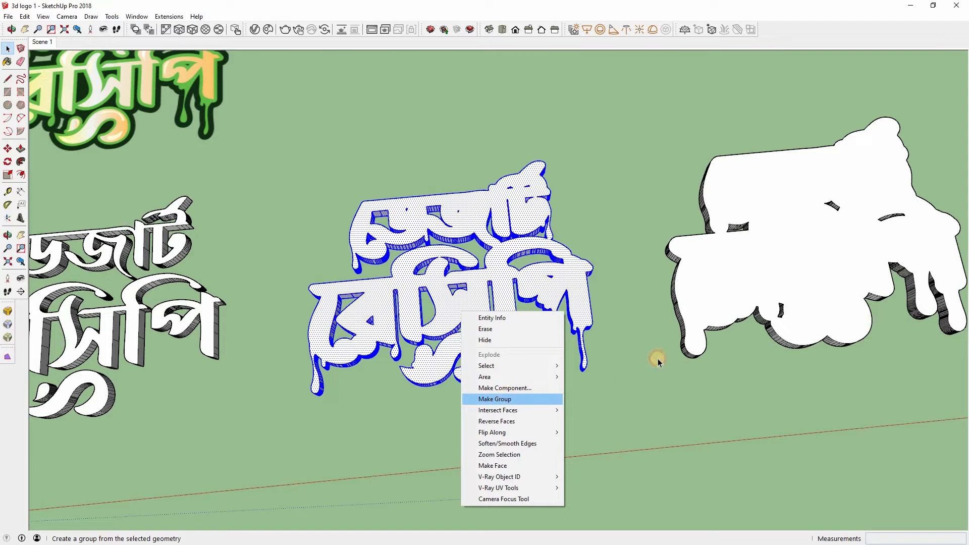
{"action": "left_click", "coordinate": [510, 399]}
{"action": "left_click", "coordinate": [437, 259]}
- Select the whole extruded solid backing shape and make it a group
{"action": "middle_click_drag", "start_coordinate": [934, 166], "coordinate": [663, 156], "text": "shift"}
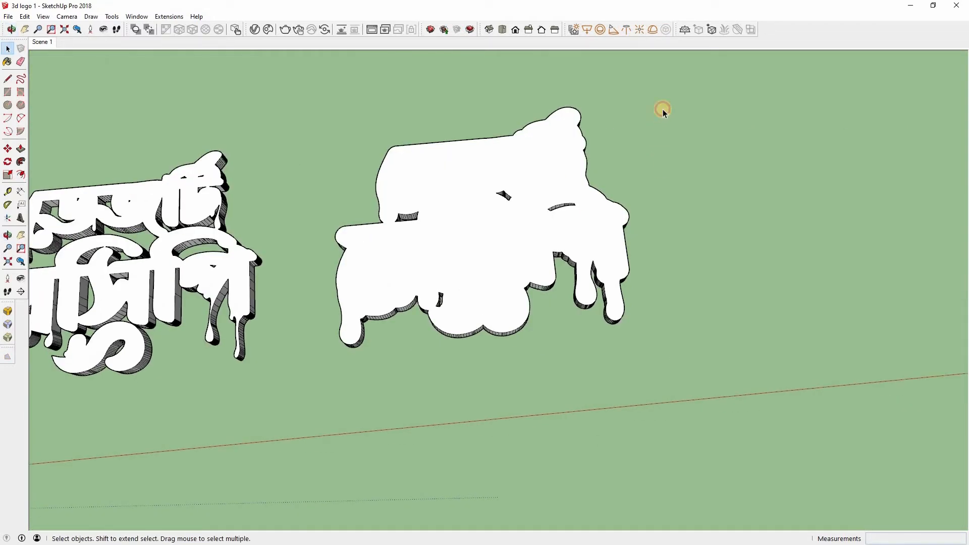
{"action": "mouse_move", "coordinate": [662, 110]}
{"action": "left_mouse_down"}
{"action": "mouse_move", "coordinate": [368, 352]}
{"action": "mouse_move", "coordinate": [327, 355]}
{"action": "left_mouse_up"}
{"action": "left_click_drag", "start_coordinate": [379, 328], "coordinate": [448, 277]}
{"action": "right_click", "coordinate": [447, 277]}
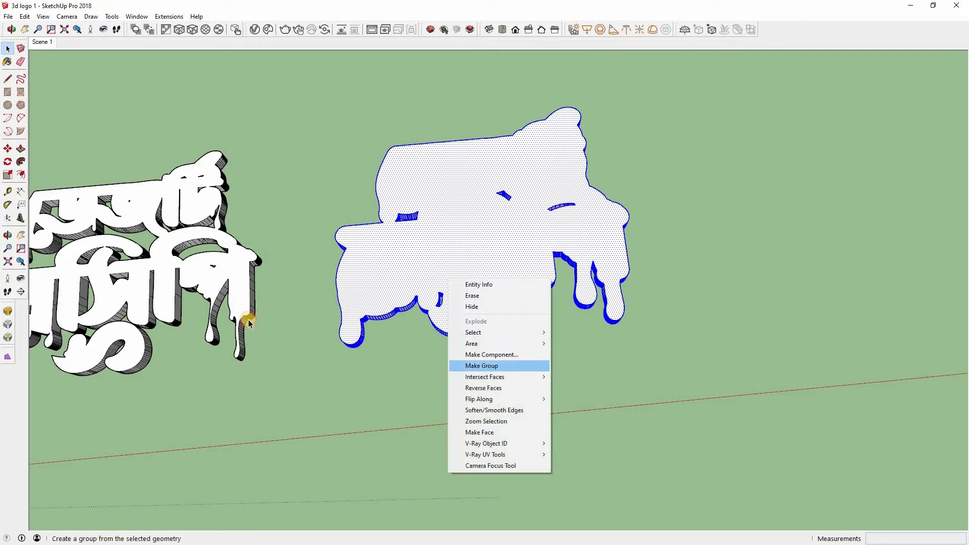
{"action": "left_click", "coordinate": [520, 365]}
- Move the dripping lettering group about 9' 4" across so that it overlaps the solid backing shape
{"action": "middle_click_drag", "start_coordinate": [417, 289], "coordinate": [251, 368], "text": "shift"}
{"action": "left_click", "coordinate": [250, 368]}
{"action": "key", "text": "m"}
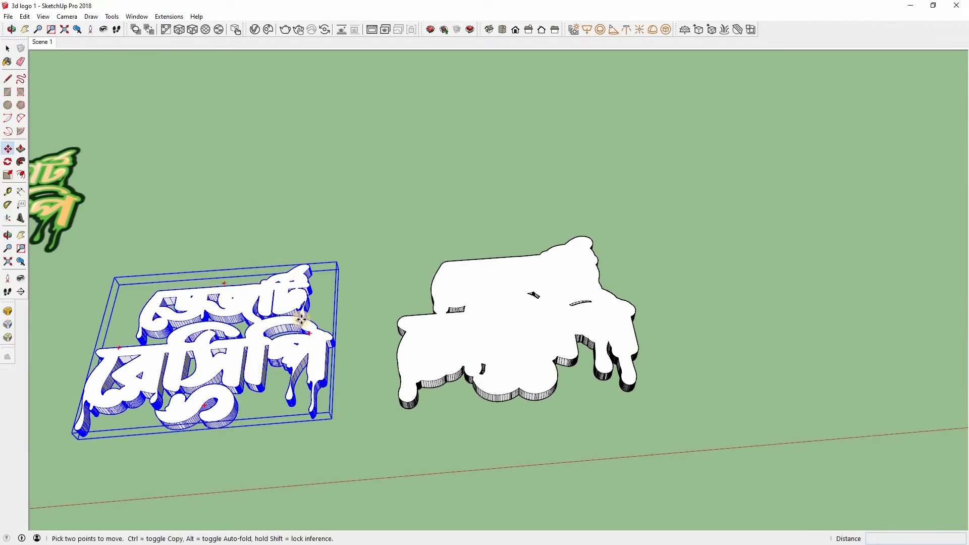
{"action": "middle_click_drag", "start_coordinate": [301, 319], "coordinate": [305, 339]}
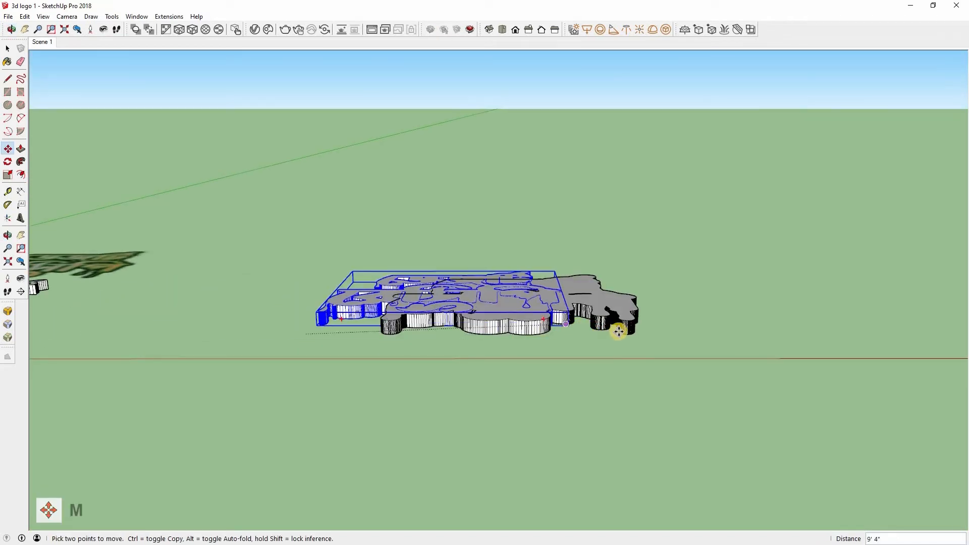
{"action": "left_click", "coordinate": [619, 331]}
- Align the dripping lettering within the backing shape's outline and raise it onto the backing
{"action": "middle_click_drag", "start_coordinate": [618, 332], "coordinate": [533, 422]}
{"action": "scroll", "coordinate": [538, 391], "scroll_direction": "up", "scroll_amount": 4}
{"action": "middle_click_drag", "start_coordinate": [290, 375], "coordinate": [39, 405]}
{"action": "left_click", "coordinate": [260, 447]}
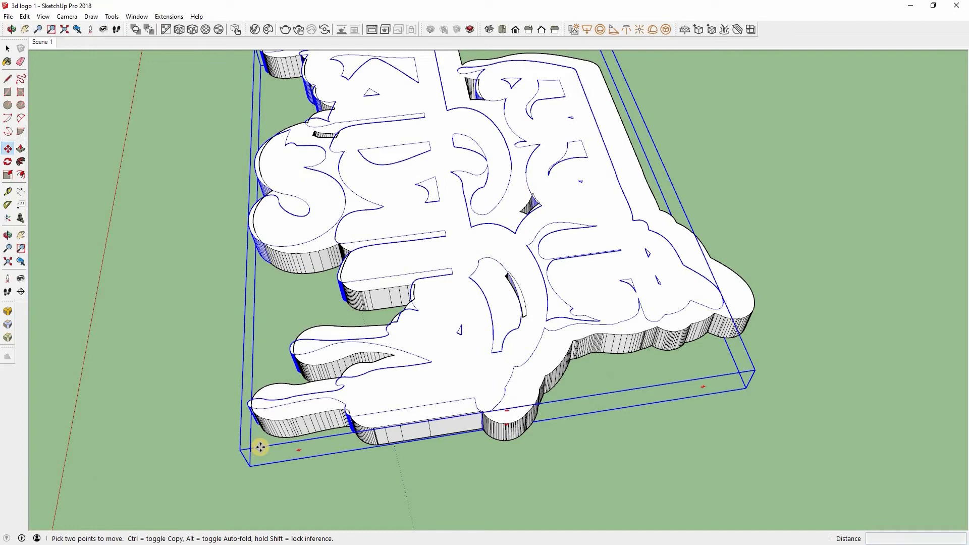
{"action": "middle_click_drag", "start_coordinate": [287, 389], "coordinate": [532, 297]}
{"action": "left_click", "coordinate": [516, 276]}
{"action": "left_click", "coordinate": [517, 243]}
- Scale the solid backing group along the blue axis to make it thinner
{"action": "key", "text": "s"}
{"action": "middle_click_drag", "start_coordinate": [517, 243], "coordinate": [467, 324]}
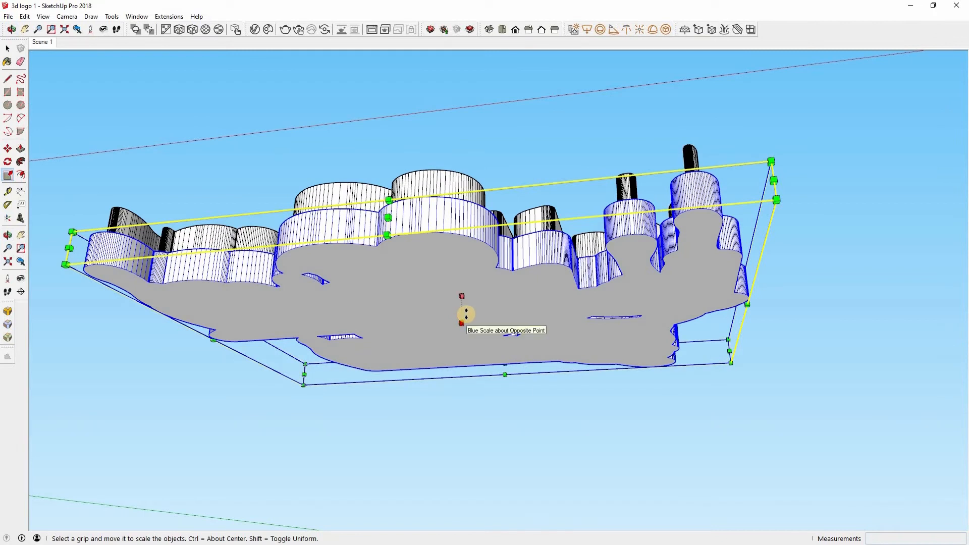
{"action": "left_click_drag", "start_coordinate": [461, 316], "coordinate": [468, 312]}
{"action": "middle_click_drag", "start_coordinate": [468, 311], "coordinate": [298, 318]}
{"action": "middle_click_drag", "start_coordinate": [585, 323], "coordinate": [450, 317], "text": "shift"}
{"action": "scroll", "coordinate": [450, 317], "scroll_direction": "up", "scroll_amount": 3}
{"action": "left_click_drag", "start_coordinate": [492, 391], "coordinate": [323, 227]}
{"action": "key", "text": "m"}
{"action": "key", "text": "space"}
- Move the plain lettering group about 10' 8" along the red axis onto the two stacked layers
{"action": "middle_click_drag", "start_coordinate": [186, 382], "coordinate": [377, 414], "text": "shift"}
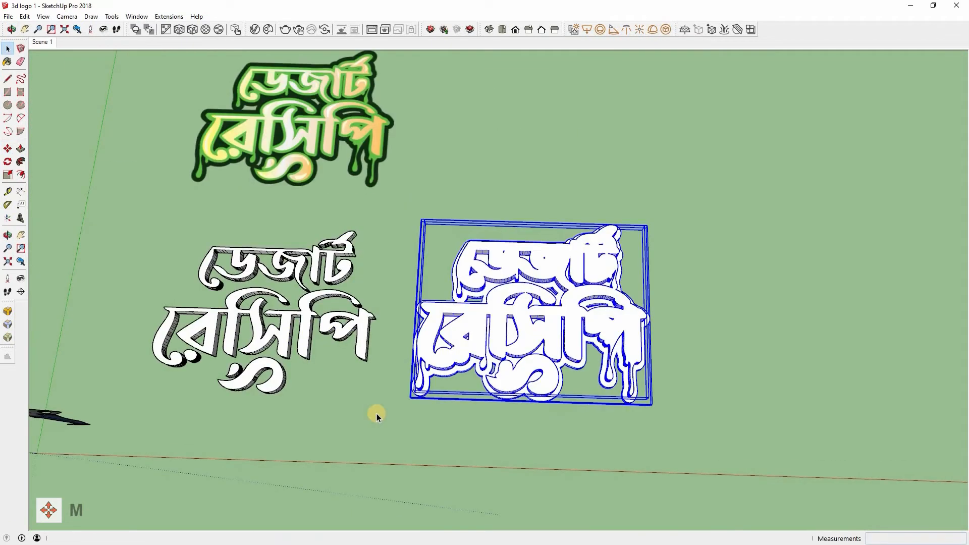
{"action": "left_click", "coordinate": [394, 313]}
{"action": "middle_click_drag", "start_coordinate": [391, 305], "coordinate": [277, 292]}
{"action": "left_click", "coordinate": [277, 292]}
{"action": "key", "text": "m"}
{"action": "left_click", "coordinate": [277, 293]}
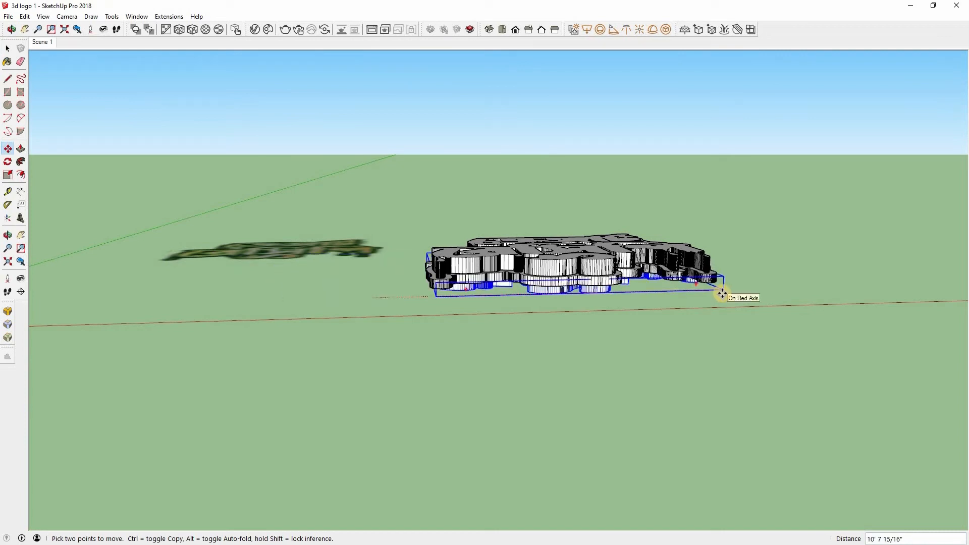
{"action": "left_click", "coordinate": [725, 292]}
- Align the plain lettering inside the dripping outline, seat it on top of that layer, and clear the selection
{"action": "middle_click_drag", "start_coordinate": [511, 318], "coordinate": [501, 346]}
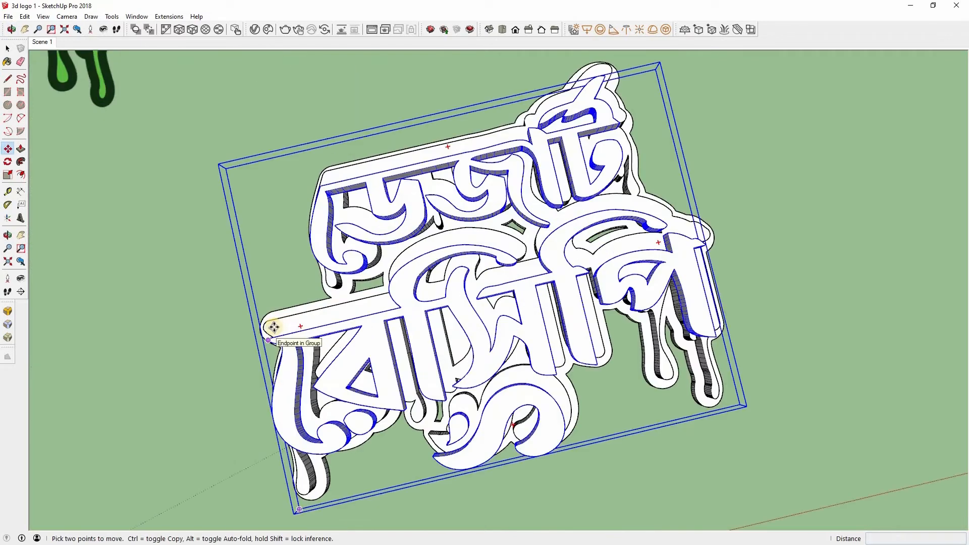
{"action": "left_click", "coordinate": [274, 328]}
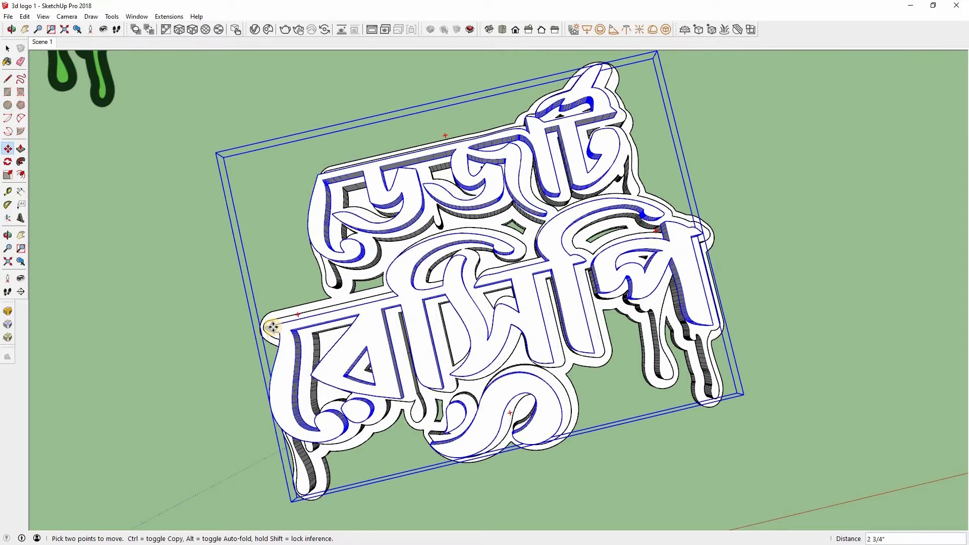
{"action": "left_click", "coordinate": [271, 380]}
{"action": "middle_click_drag", "start_coordinate": [319, 286], "coordinate": [473, 334]}
{"action": "scroll", "coordinate": [473, 334], "scroll_direction": "up", "scroll_amount": 3}
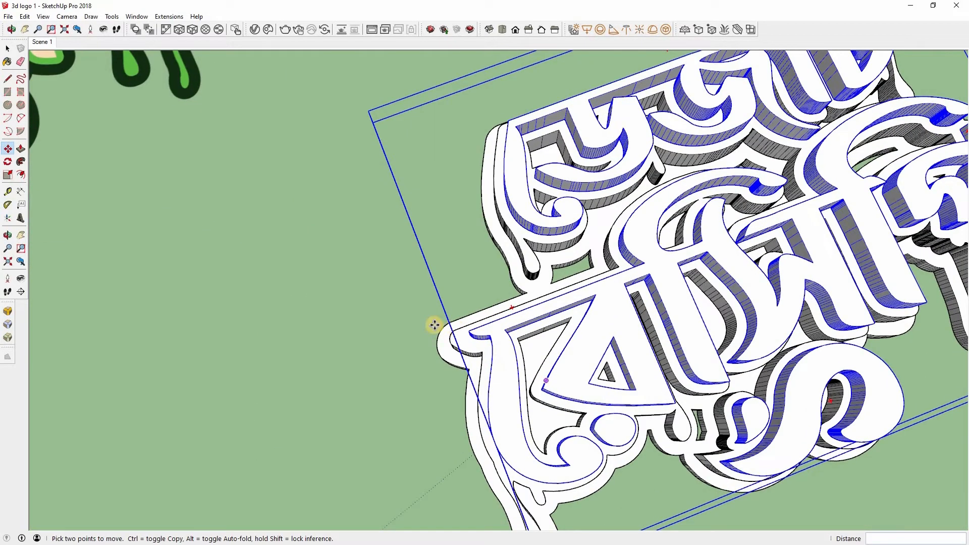
{"action": "scroll", "coordinate": [434, 325], "scroll_direction": "up", "scroll_amount": 4}
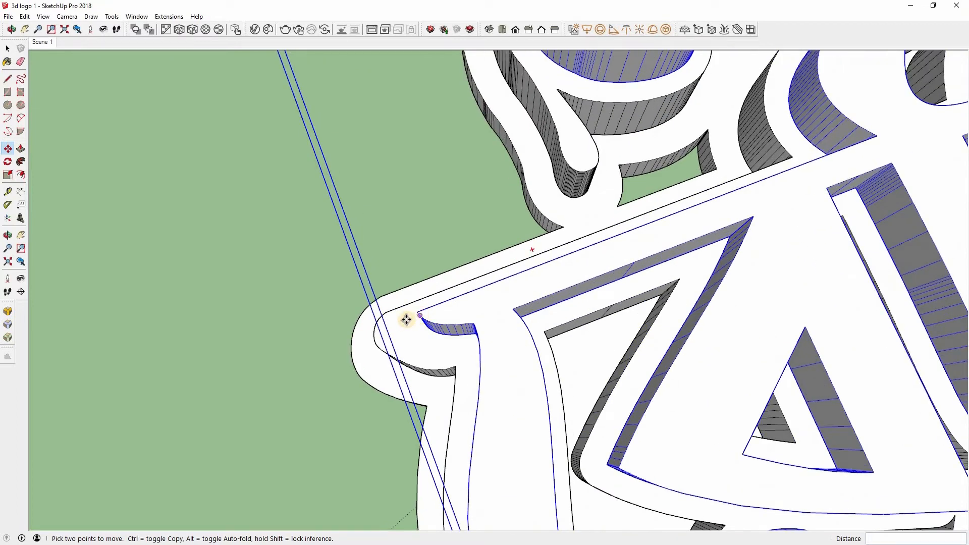
{"action": "middle_click_drag", "start_coordinate": [407, 319], "coordinate": [537, 364]}
{"action": "scroll", "coordinate": [530, 355], "scroll_direction": "down", "scroll_amount": 3}
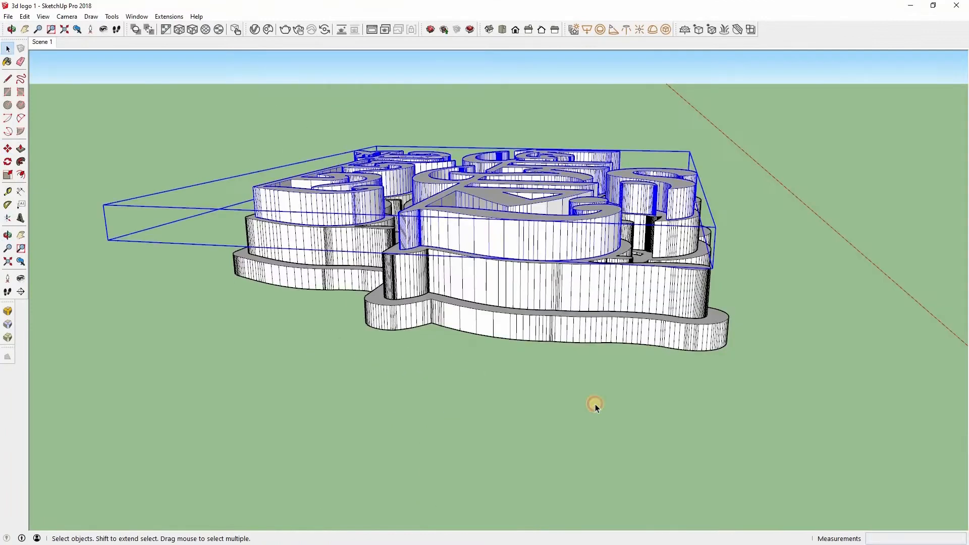
{"action": "middle_click_drag", "start_coordinate": [595, 402], "coordinate": [504, 429]}
{"action": "left_click", "coordinate": [626, 309]}
{"action": "key", "text": "space"}
{"action": "left_click", "coordinate": [656, 444]}
- Frame the assembled three-layer logo from above and update Scene 1 with this view
{"action": "scroll", "coordinate": [597, 374], "scroll_direction": "down", "scroll_amount": 1}
{"action": "middle_click_drag", "start_coordinate": [262, 253], "coordinate": [255, 256]}
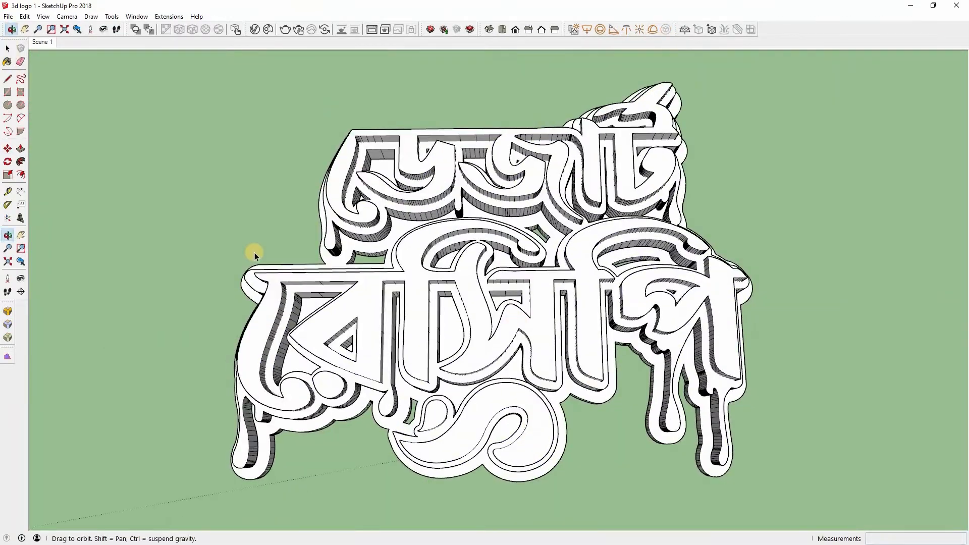
{"action": "key", "text": "space"}
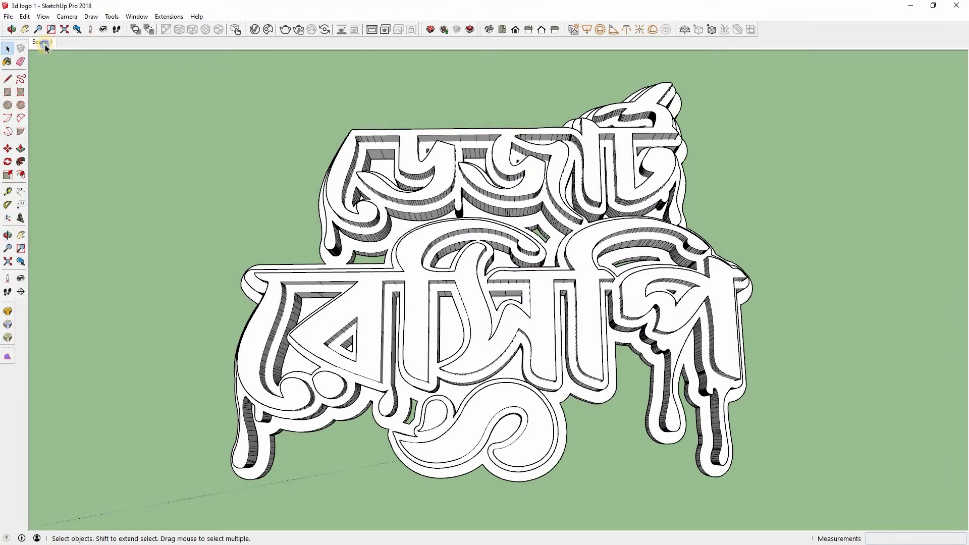
{"action": "right_click", "coordinate": [44, 43]}
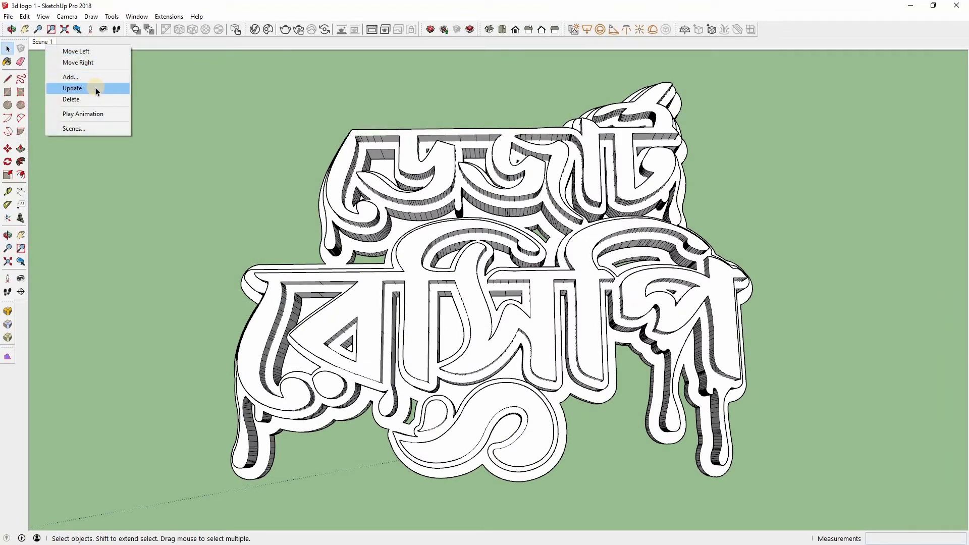
{"action": "left_click", "coordinate": [73, 88]}
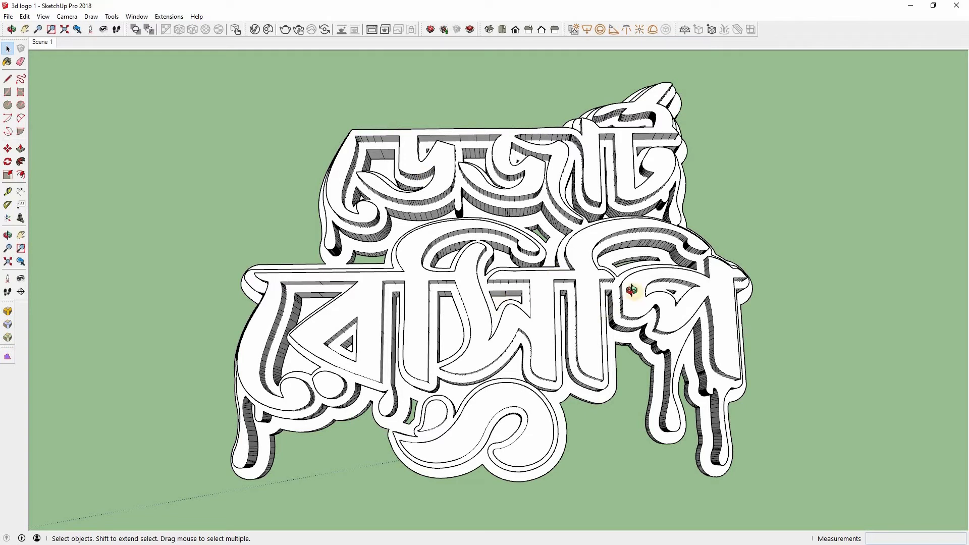
- Examine the stacked logo from several angles beside the reference image, and return to the saved Scene 1 view
{"action": "middle_click_drag", "start_coordinate": [446, 281], "coordinate": [641, 242]}
{"action": "middle_click_drag", "start_coordinate": [627, 307], "coordinate": [565, 164]}
{"action": "scroll", "coordinate": [569, 203], "scroll_direction": "down", "scroll_amount": 2}
{"action": "middle_click_drag", "start_coordinate": [616, 309], "coordinate": [630, 273], "text": "shift"}
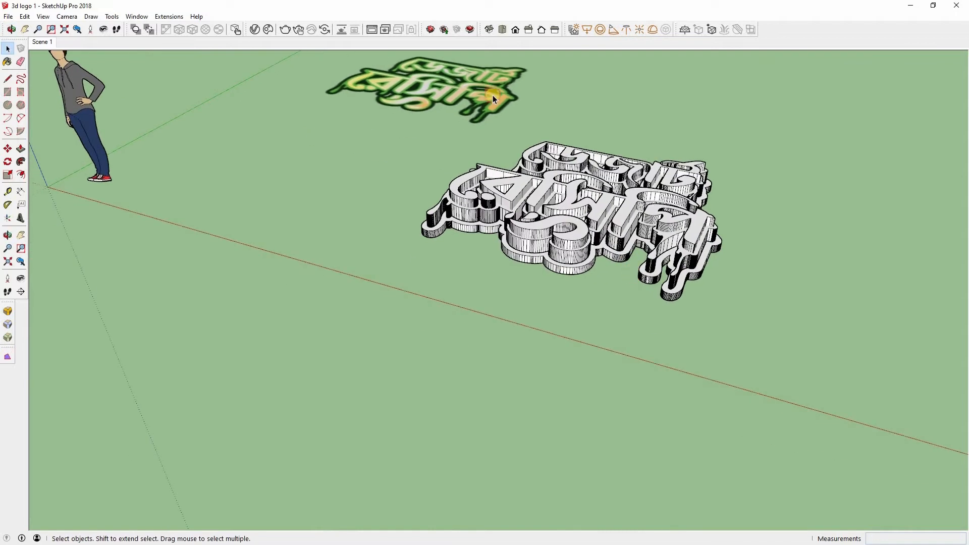
{"action": "middle_click_drag", "start_coordinate": [493, 94], "coordinate": [508, 165]}
{"action": "right_click", "coordinate": [508, 146]}
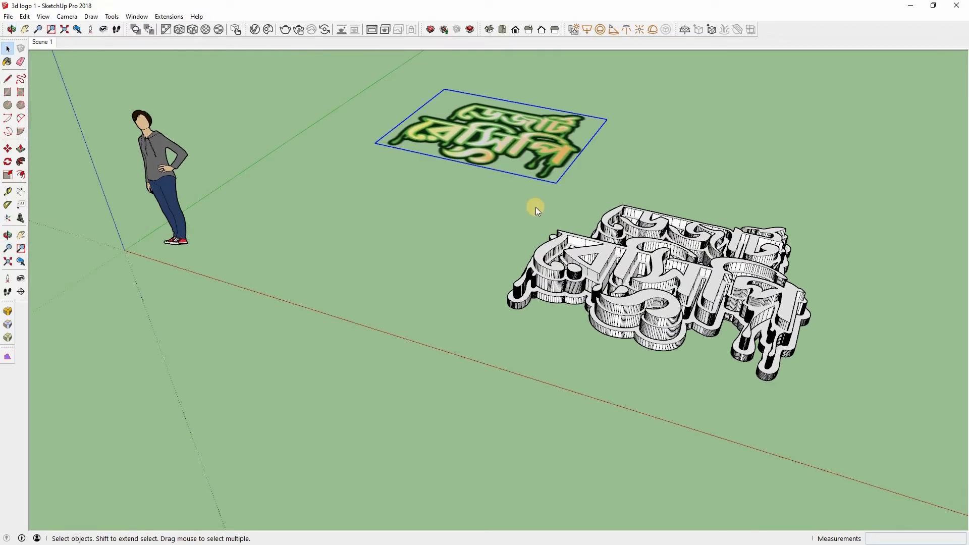
{"action": "left_click", "coordinate": [533, 174]}
{"action": "scroll", "coordinate": [439, 203], "scroll_direction": "down", "scroll_amount": 2}
{"action": "middle_click_drag", "start_coordinate": [475, 316], "coordinate": [545, 283]}
{"action": "scroll", "coordinate": [545, 283], "scroll_direction": "up", "scroll_amount": 2}
{"action": "mouse_move", "coordinate": [589, 196]}
{"action": "middle_mouse_down"}
{"action": "mouse_move", "coordinate": [604, 290]}
{"action": "mouse_move", "coordinate": [551, 255]}
{"action": "mouse_move", "coordinate": [591, 180]}
{"action": "middle_mouse_up"}
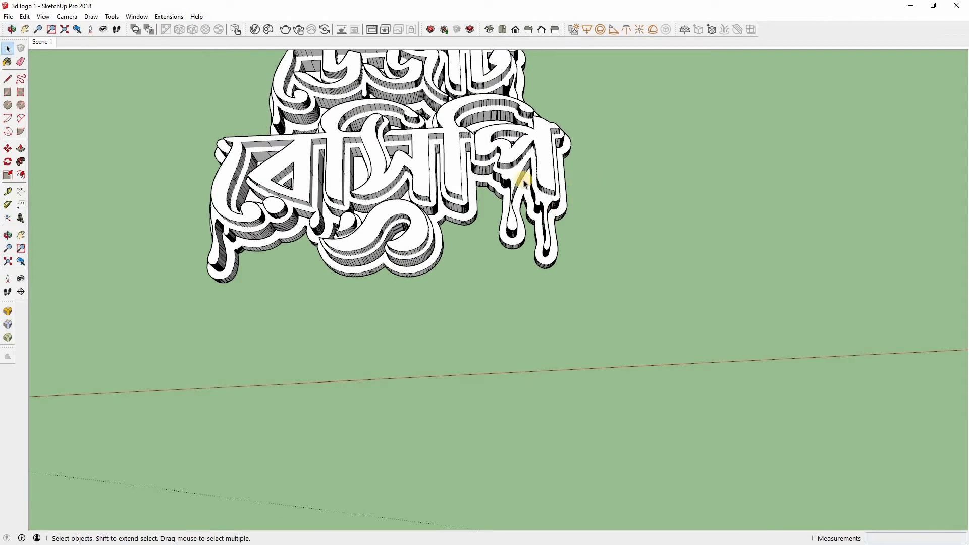
{"action": "mouse_move", "coordinate": [523, 184]}
{"action": "middle_mouse_down"}
{"action": "mouse_move", "coordinate": [470, 328]}
{"action": "mouse_move", "coordinate": [380, 216]}
{"action": "mouse_move", "coordinate": [622, 346]}
{"action": "mouse_move", "coordinate": [735, 352]}
{"action": "mouse_move", "coordinate": [642, 287]}
{"action": "mouse_move", "coordinate": [793, 268]}
{"action": "mouse_move", "coordinate": [545, 281]}
{"action": "mouse_move", "coordinate": [530, 169]}
{"action": "middle_mouse_up"}
{"action": "left_click", "coordinate": [45, 42]}
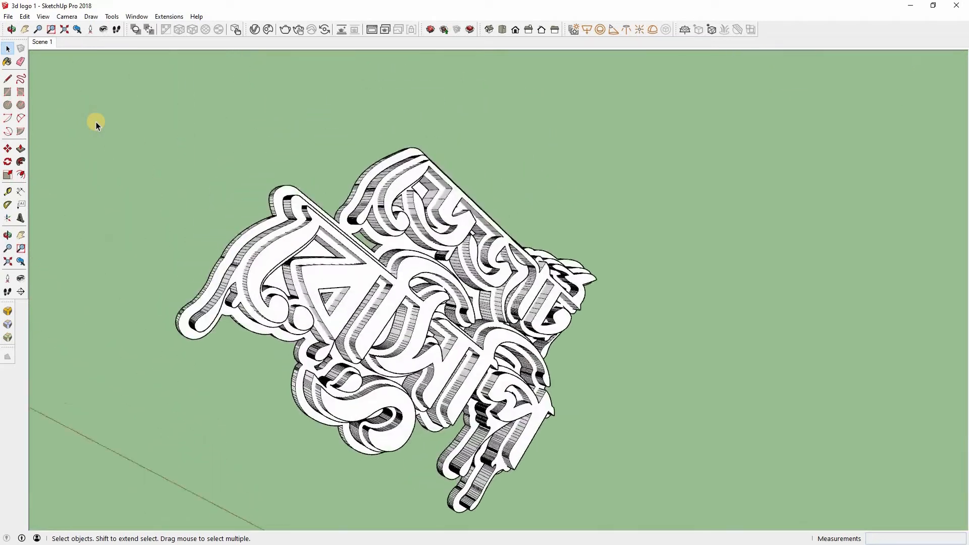
{"action": "left_click", "coordinate": [204, 160]}
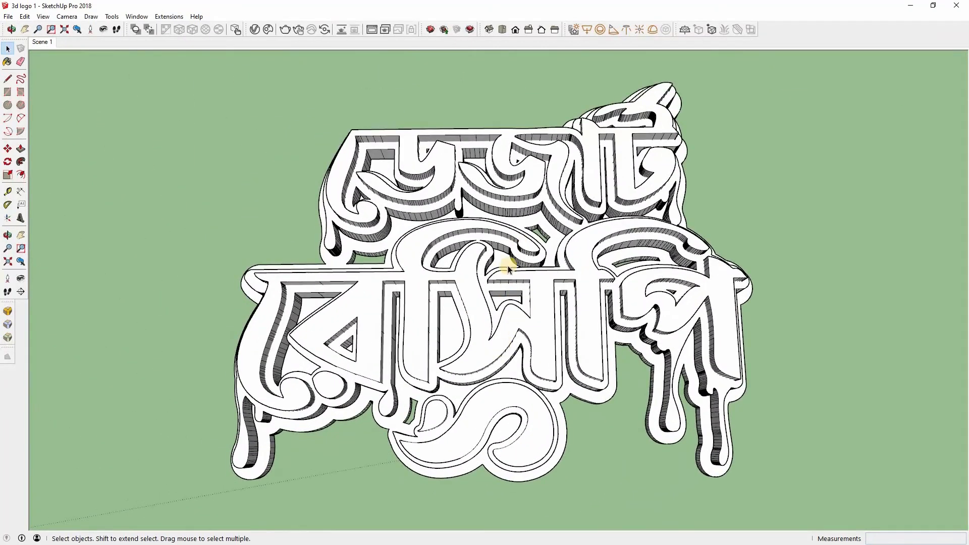
{"action": "middle_click_drag", "start_coordinate": [509, 361], "coordinate": [476, 329]}
{"action": "scroll", "coordinate": [472, 327], "scroll_direction": "down", "scroll_amount": 5}
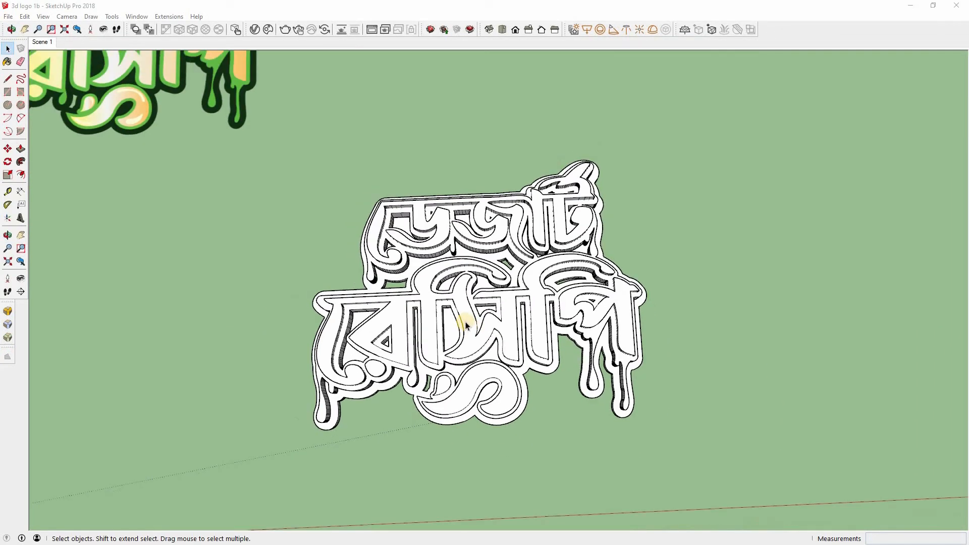
{"action": "key", "text": "m"}
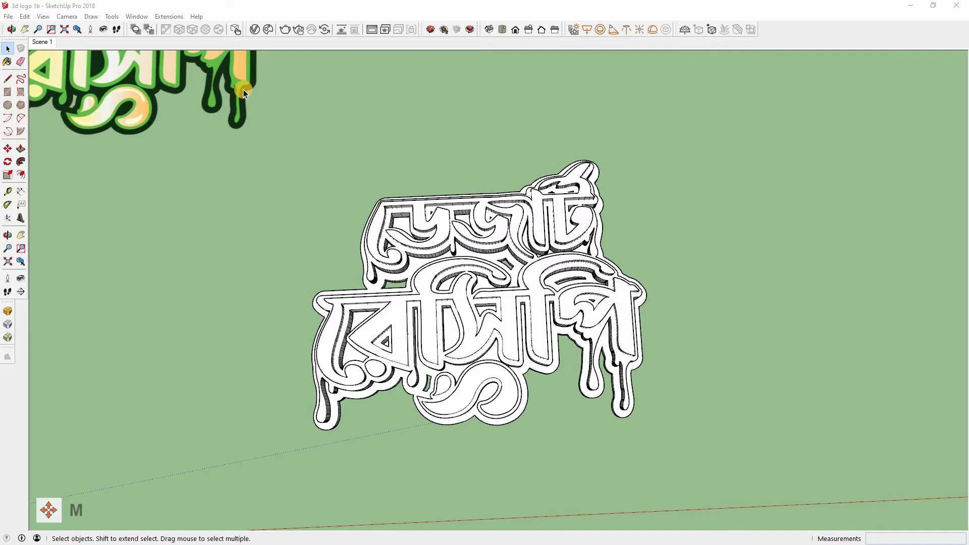
- Move the logo reference image down so it sits beside the stacked 3D lettering
{"action": "left_click", "coordinate": [243, 90]}
{"action": "left_click", "coordinate": [580, 439]}
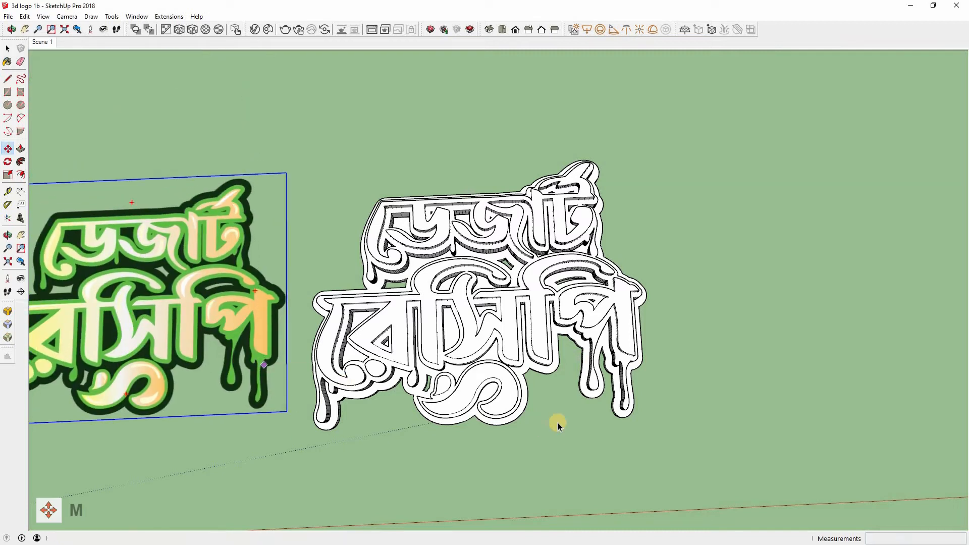
{"action": "key", "text": "space"}
{"action": "scroll", "coordinate": [525, 373], "scroll_direction": "up", "scroll_amount": 2}
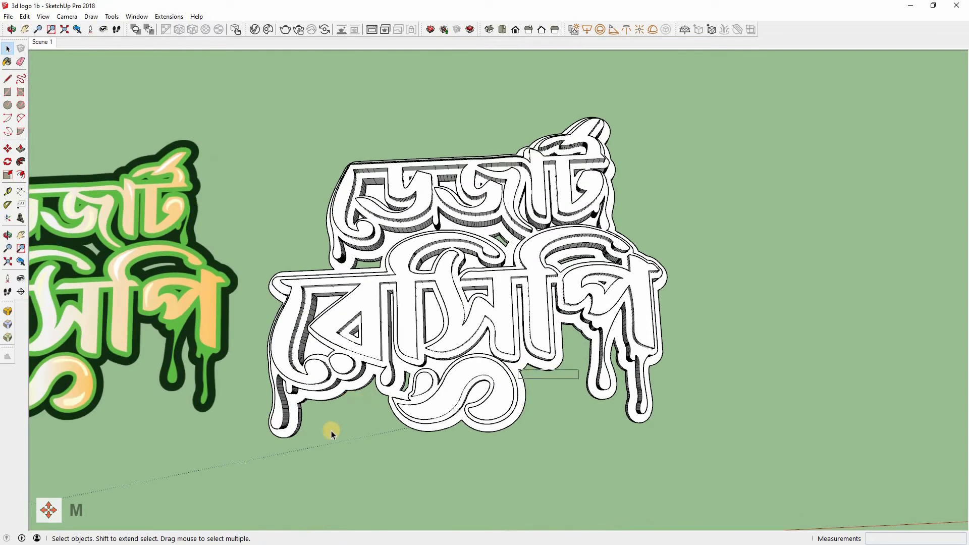
- Paint the bottom outline layer with Color C05 and match that colour to the dark green outline of the reference image
{"action": "left_click", "coordinate": [299, 413]}
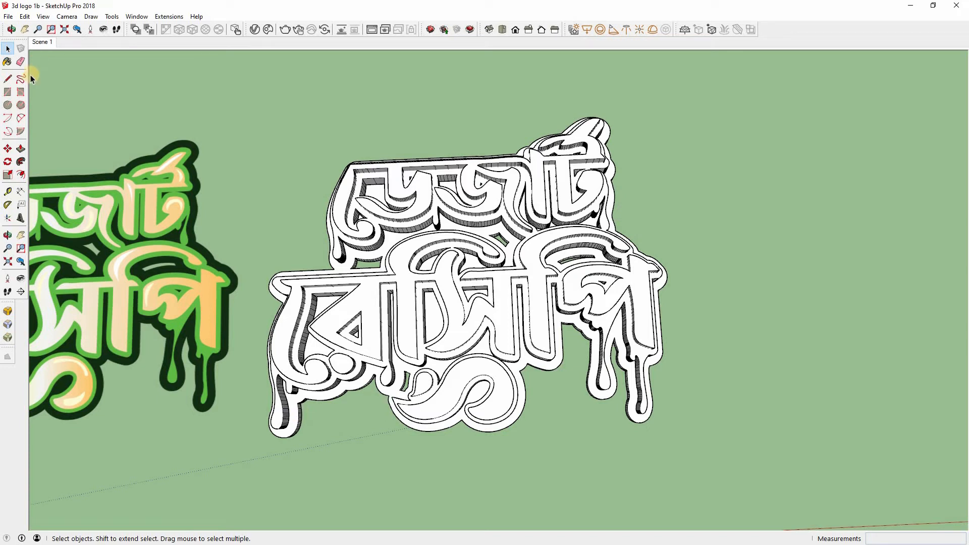
{"action": "key", "text": "b"}
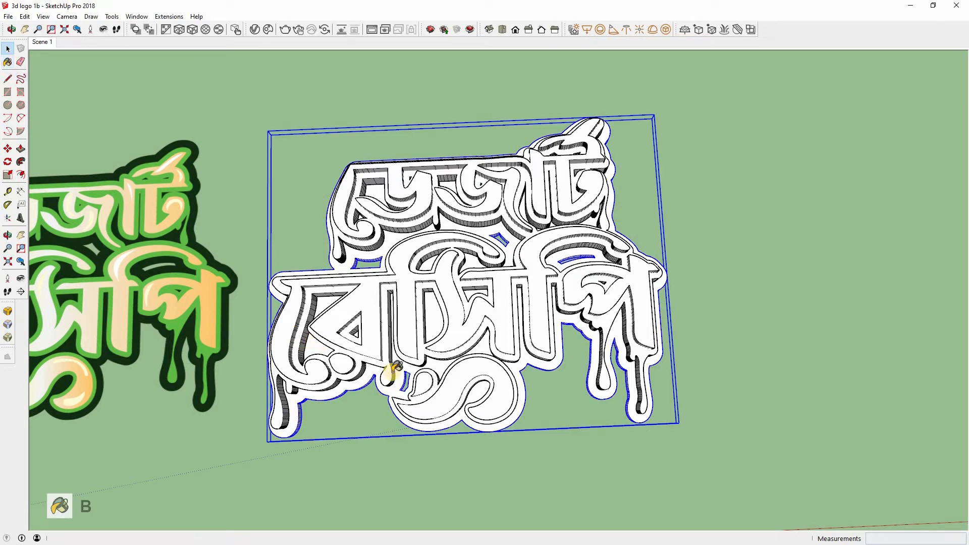
{"action": "left_click", "coordinate": [848, 482]}
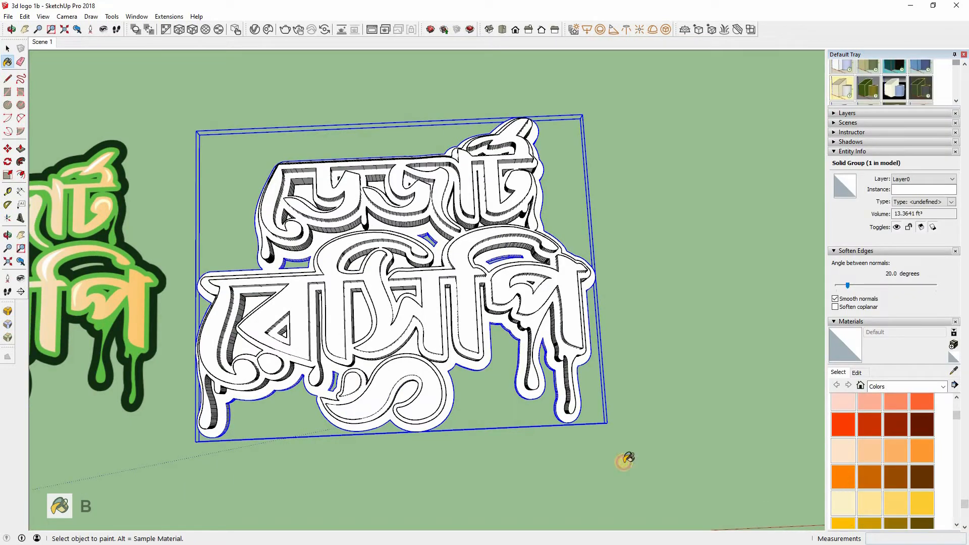
{"action": "left_click", "coordinate": [454, 399]}
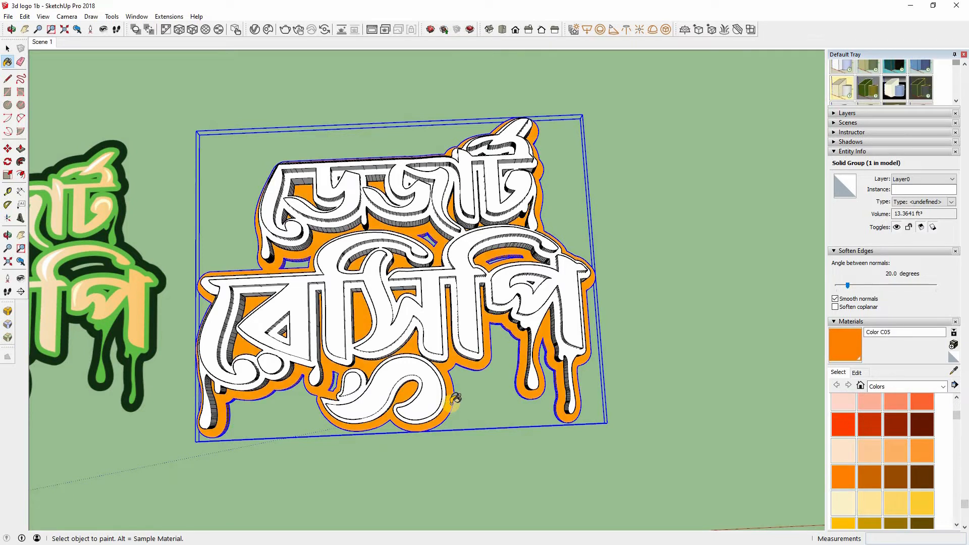
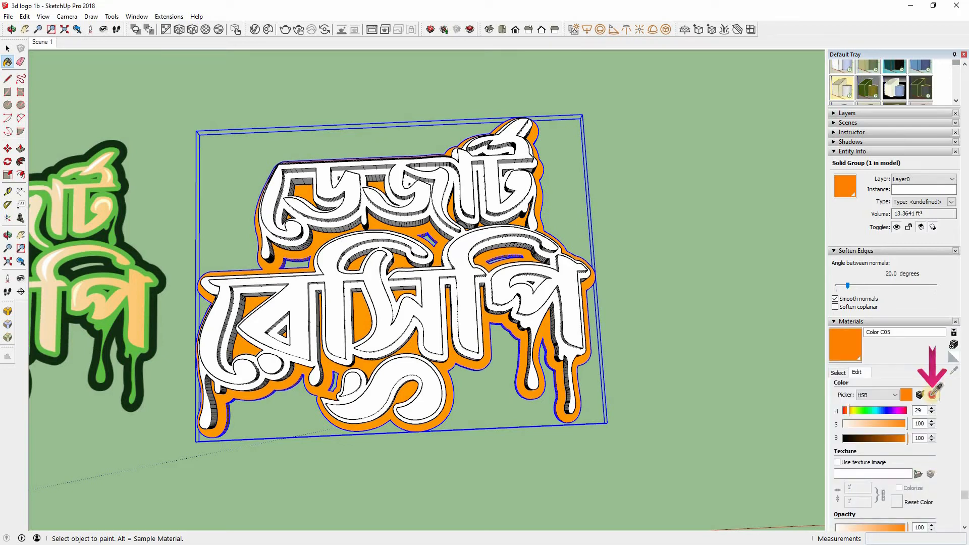
{"action": "left_click", "coordinate": [933, 393]}
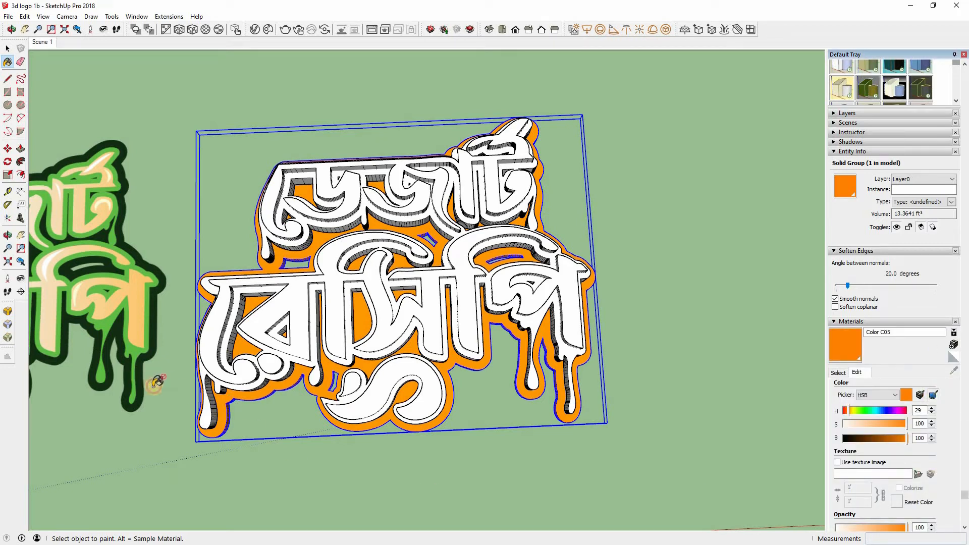
{"action": "left_click", "coordinate": [211, 401]}
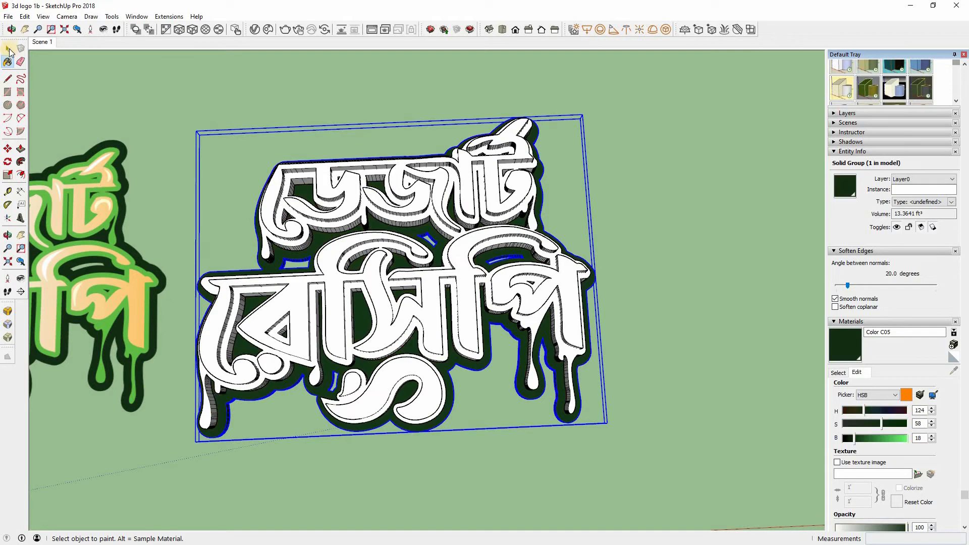
- Paint the dripping middle layer with Color C06 and match that colour to the bright green drips of the reference image
{"action": "left_click", "coordinate": [8, 50]}
{"action": "left_click", "coordinate": [204, 416]}
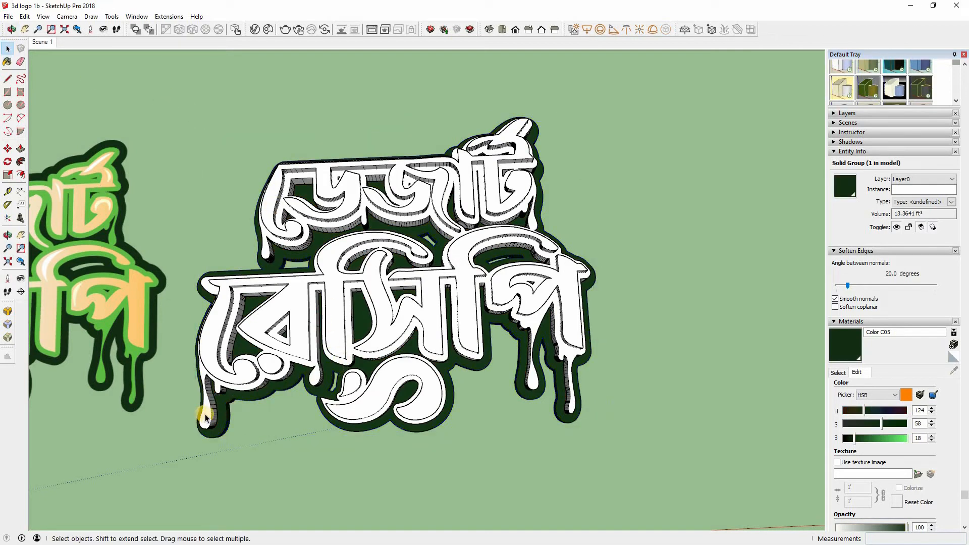
{"action": "left_click", "coordinate": [254, 437]}
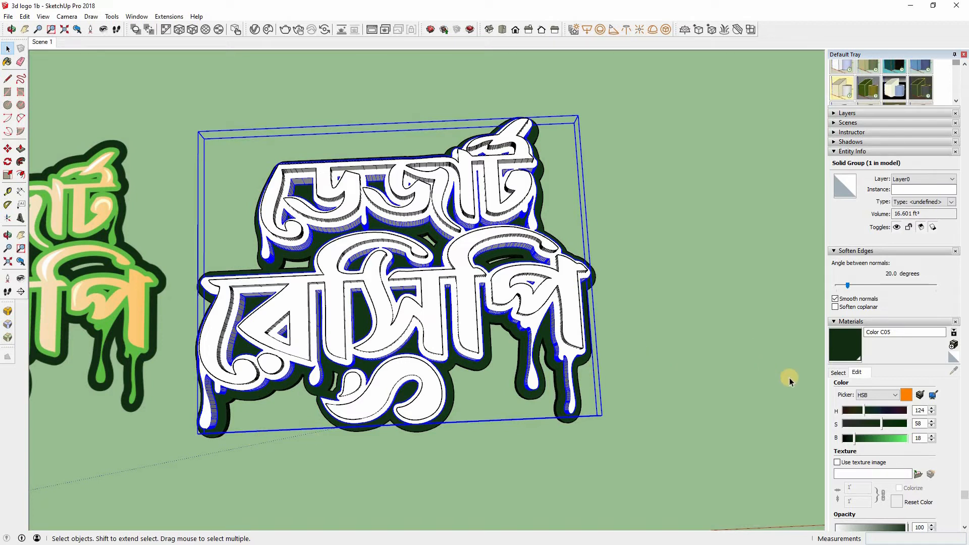
{"action": "left_click", "coordinate": [870, 475]}
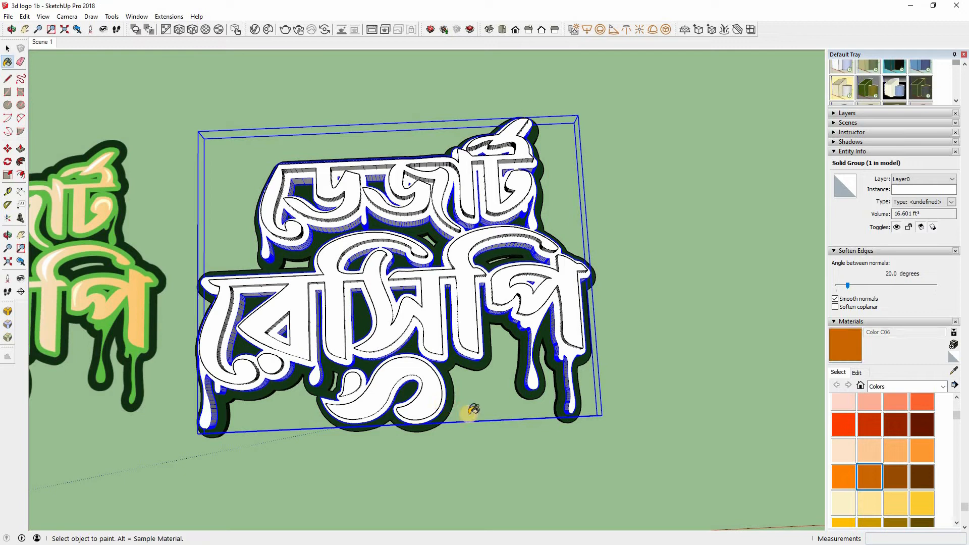
{"action": "left_click", "coordinate": [473, 409]}
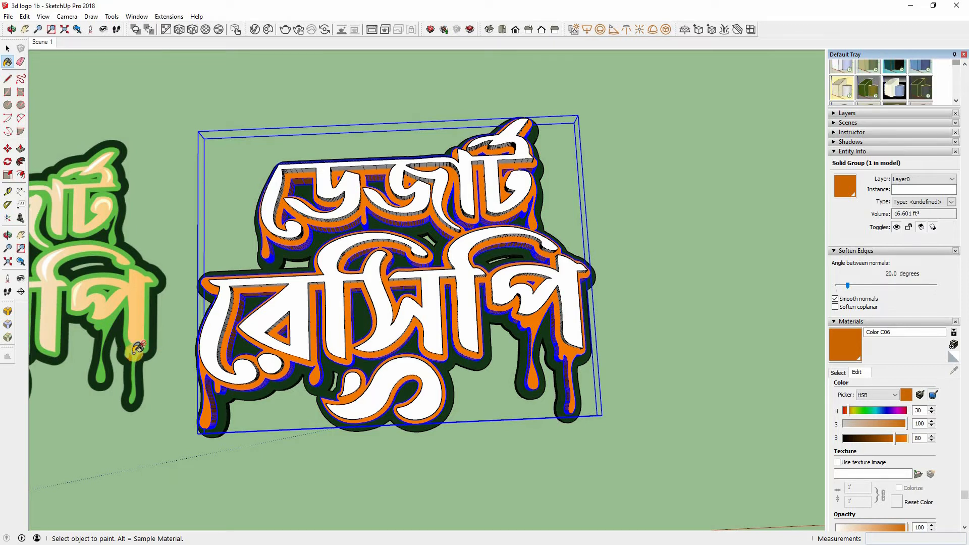
{"action": "left_click", "coordinate": [7, 48]}
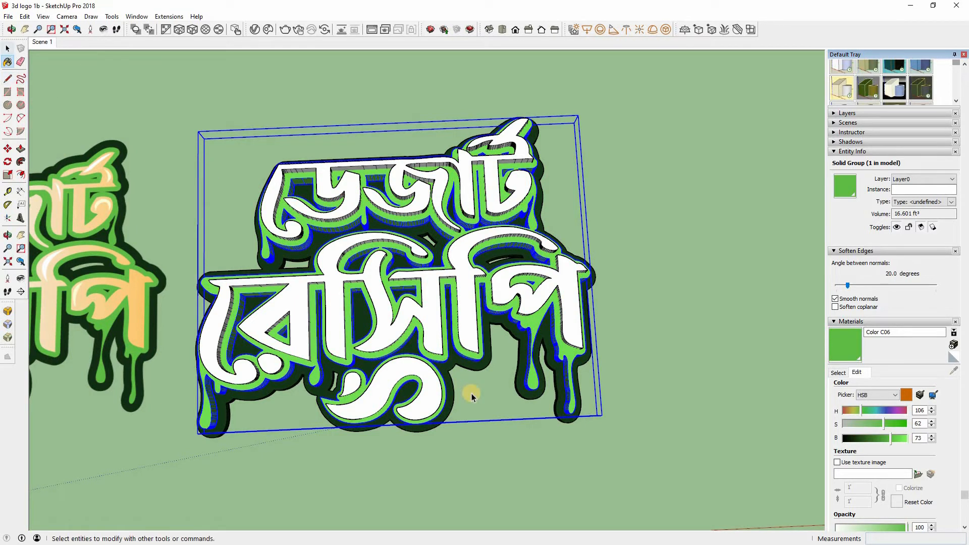
- Paint the top lettering group with the pale peach Color C01 and clear the selection
{"action": "middle_click_drag", "start_coordinate": [498, 299], "coordinate": [333, 311]}
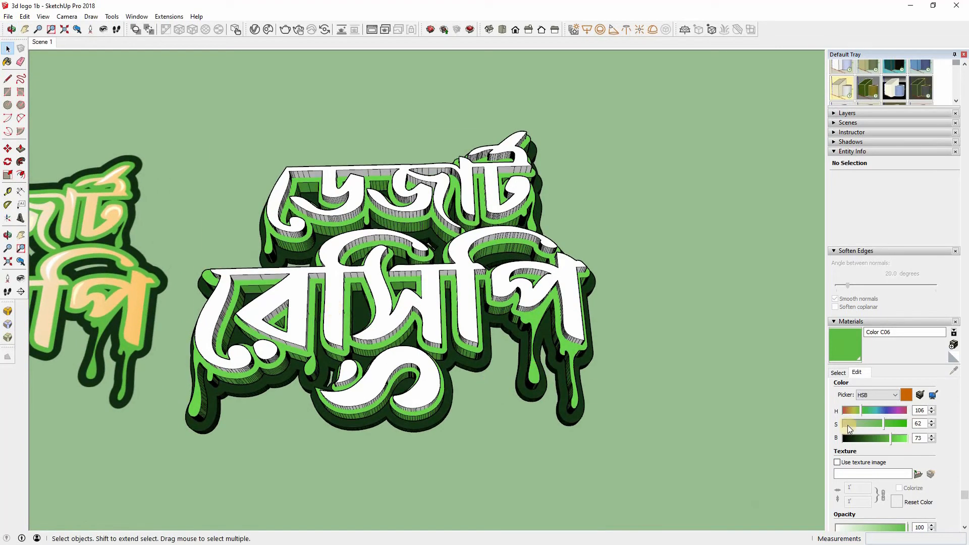
{"action": "left_click", "coordinate": [841, 374]}
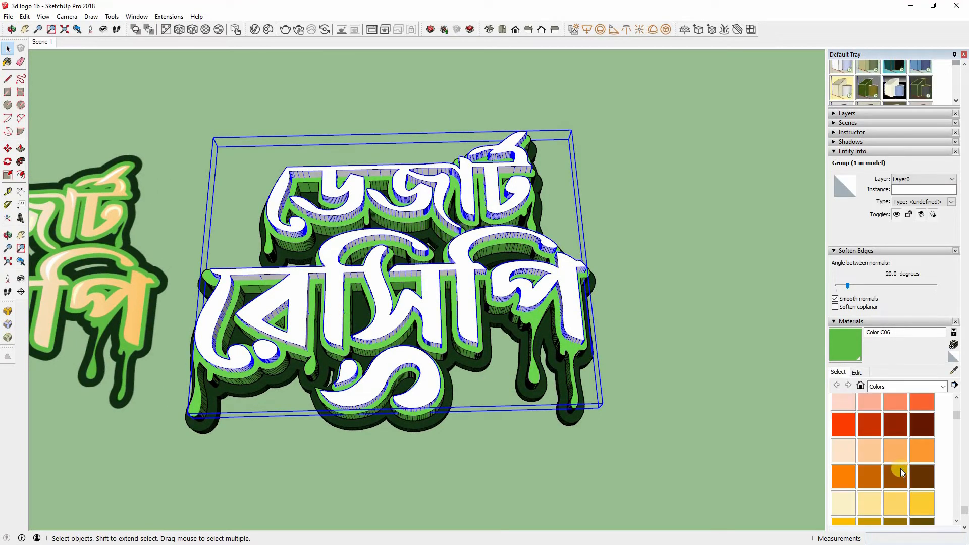
{"action": "scroll", "coordinate": [845, 515], "scroll_direction": "up", "scroll_amount": 2}
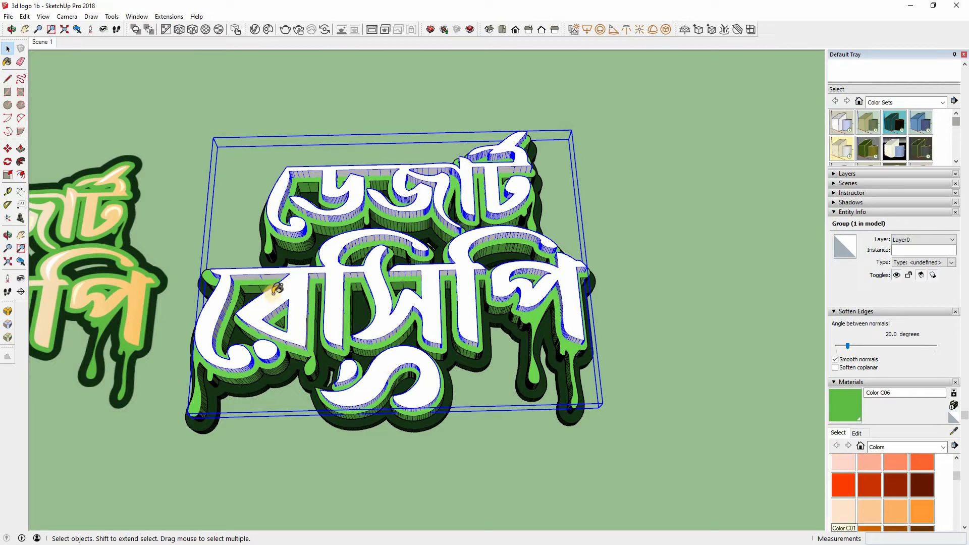
{"action": "left_click", "coordinate": [7, 50]}
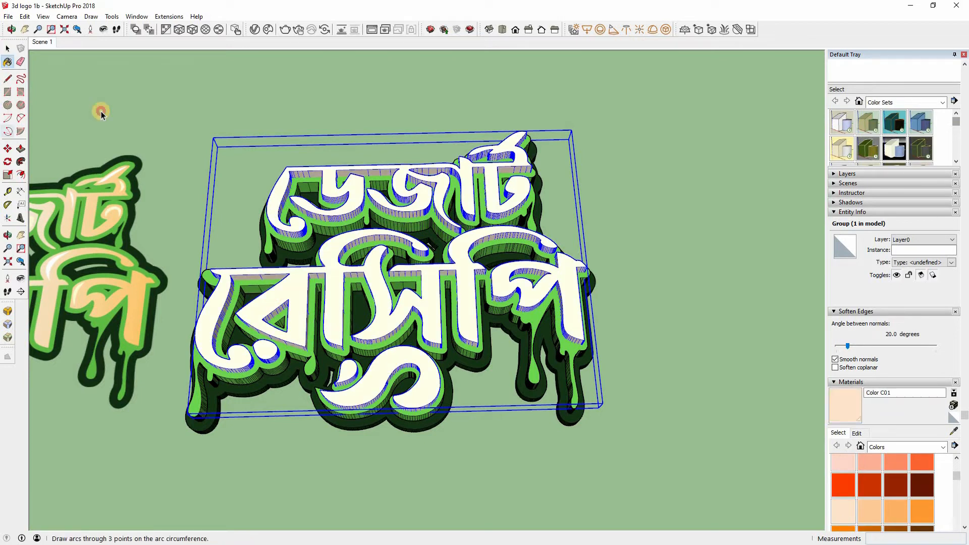
{"action": "left_click", "coordinate": [100, 107]}
- Delete the logo reference image beside the painted lettering
{"action": "middle_click_drag", "start_coordinate": [156, 225], "coordinate": [186, 261]}
{"action": "scroll", "coordinate": [186, 262], "scroll_direction": "up", "scroll_amount": 1}
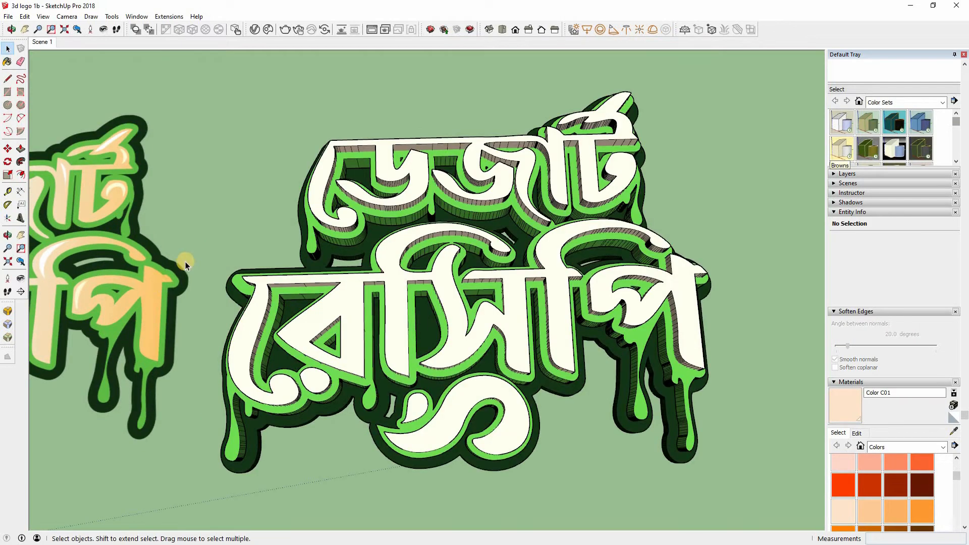
{"action": "left_click", "coordinate": [166, 283]}
{"action": "key", "text": "Delete"}
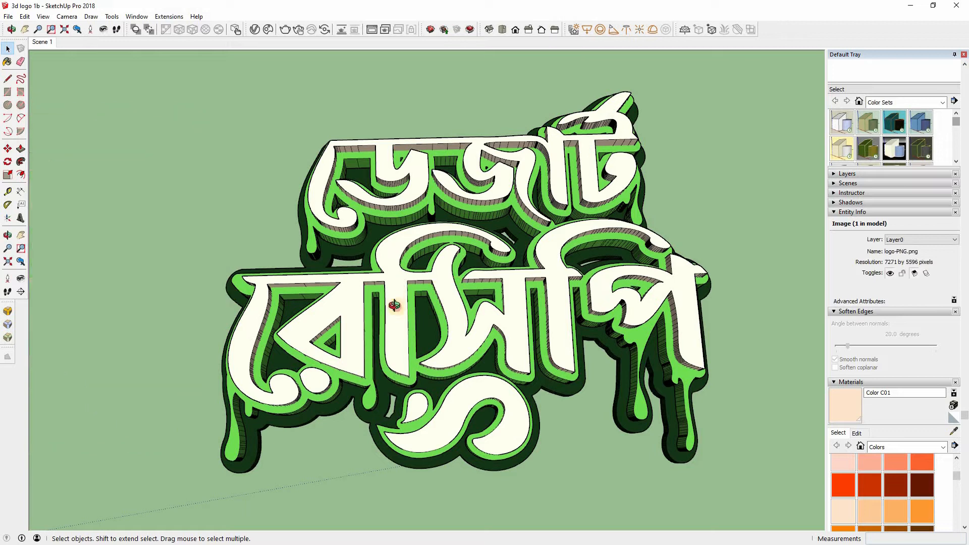
- Open the top lettering group for editing and import the logo 2d image as a texture onto the lower word's large front face
{"action": "middle_click_drag", "start_coordinate": [423, 361], "coordinate": [404, 368]}
{"action": "key", "text": "space"}
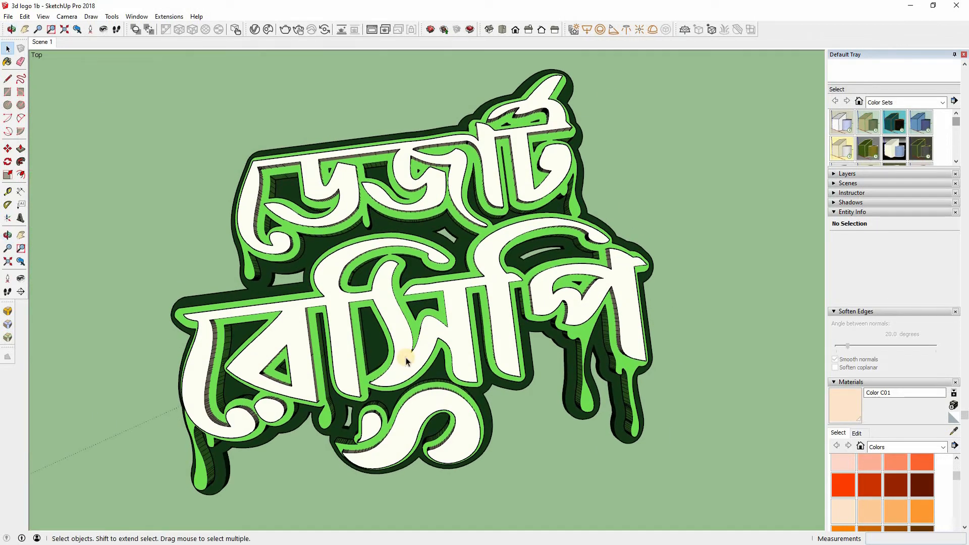
{"action": "scroll", "coordinate": [405, 356], "scroll_direction": "up", "scroll_amount": 3}
{"action": "left_click", "coordinate": [405, 356]}
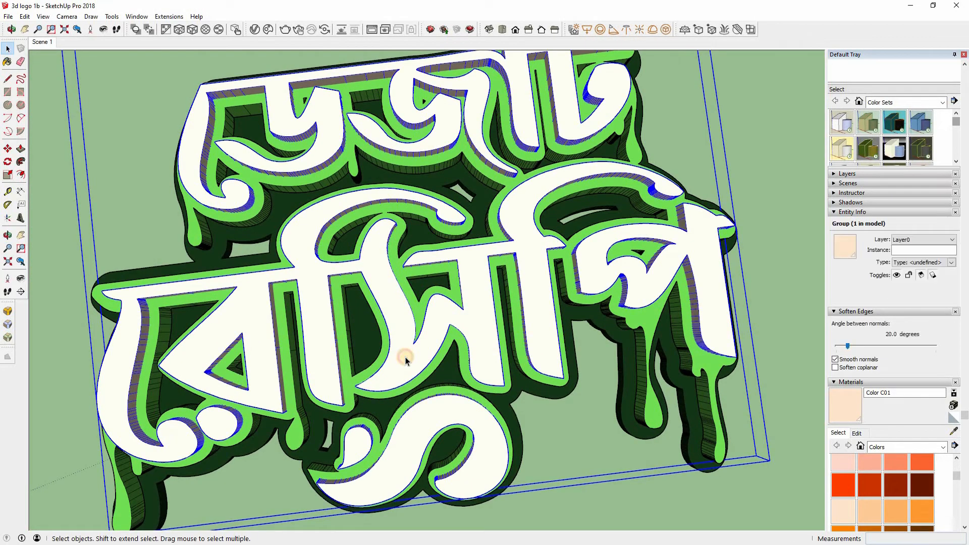
{"action": "double_click", "coordinate": [405, 356]}
{"action": "left_click", "coordinate": [403, 358]}
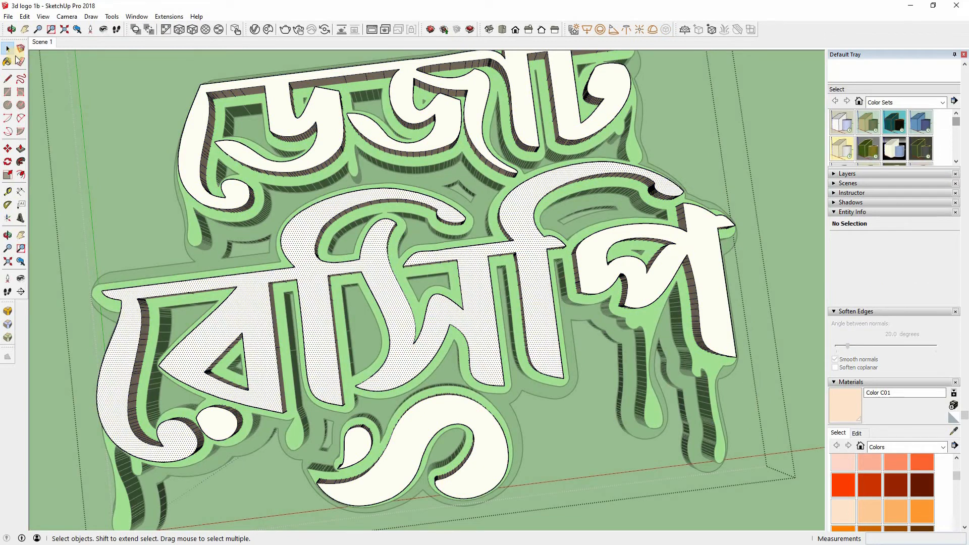
{"action": "left_click", "coordinate": [8, 17]}
{"action": "left_click", "coordinate": [66, 162]}
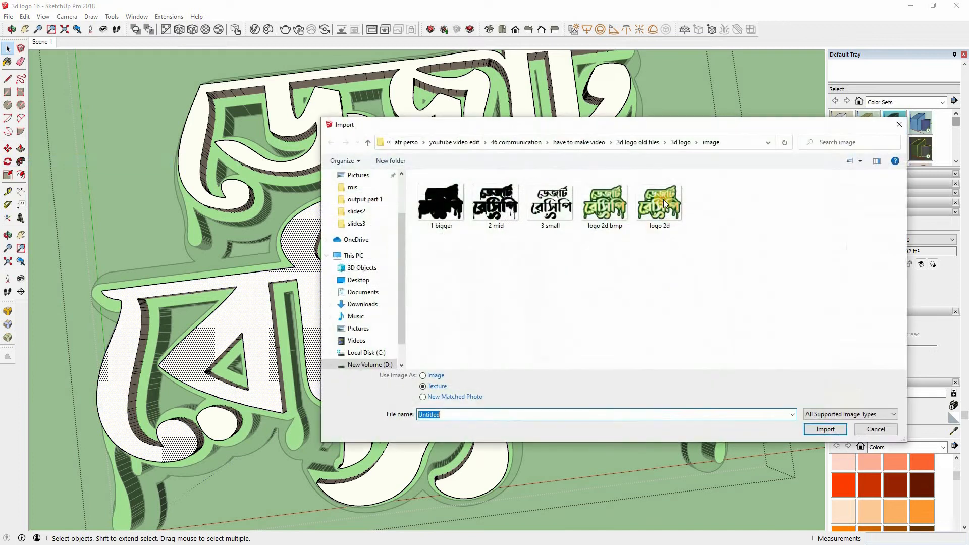
{"action": "type", "text": "logo 2d"}
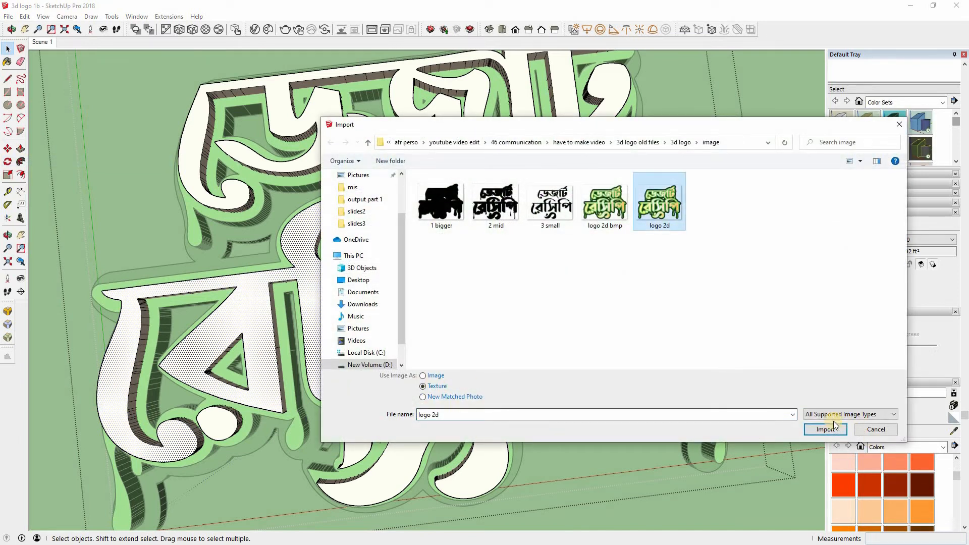
{"action": "left_click", "coordinate": [823, 430]}
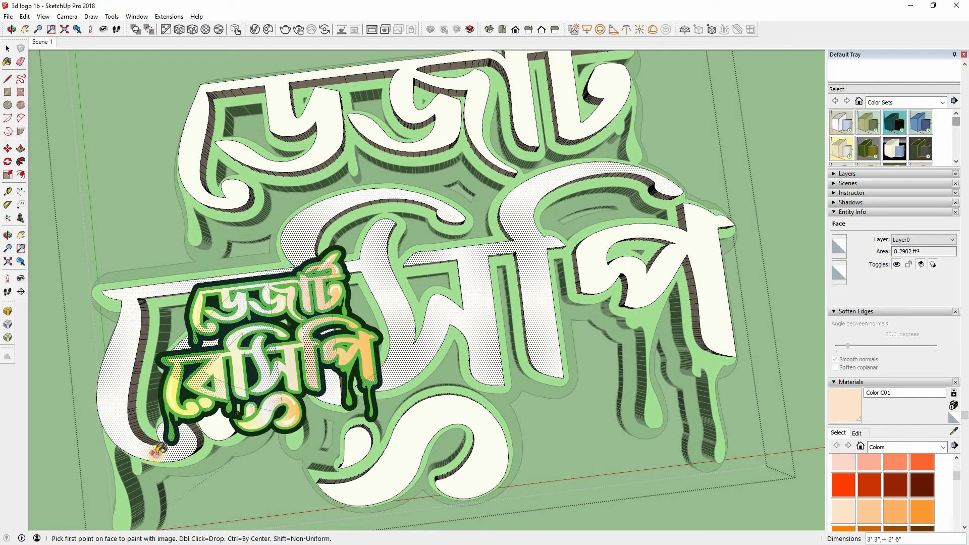
{"action": "left_click", "coordinate": [152, 454]}
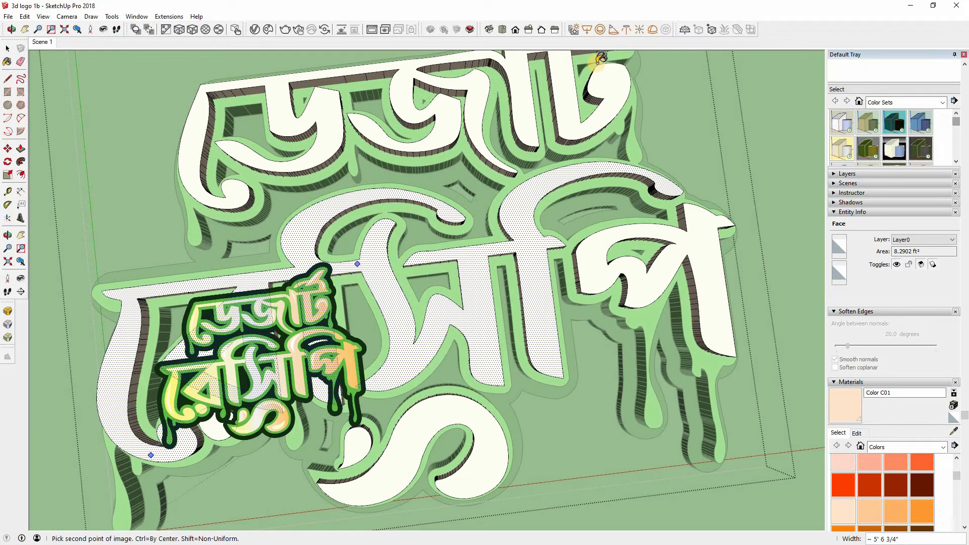
{"action": "left_click", "coordinate": [600, 59]}
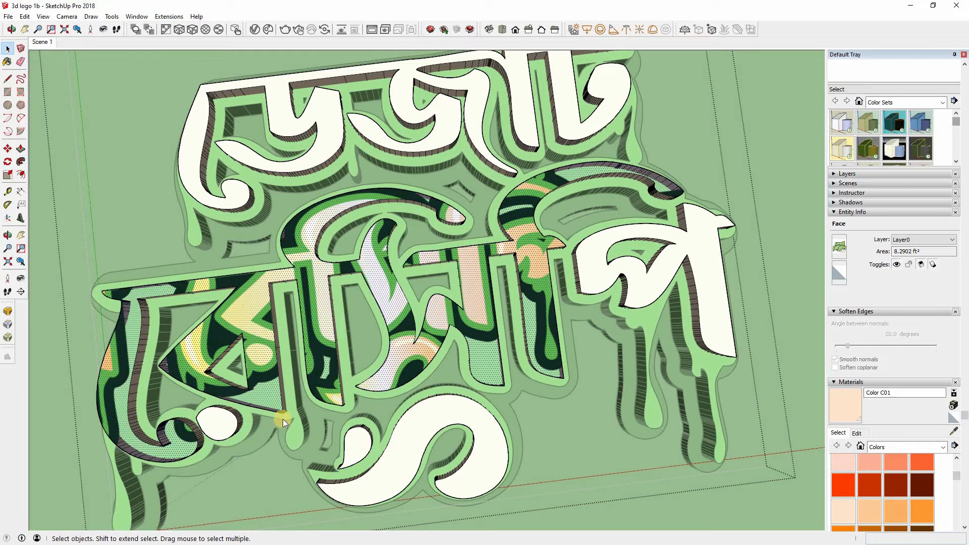
- Start positioning the face's logo texture and shift it so the start of its lower word meets the start of the 3D word
{"action": "right_click", "coordinate": [240, 307]}
{"action": "mouse_move", "coordinate": [282, 439]}
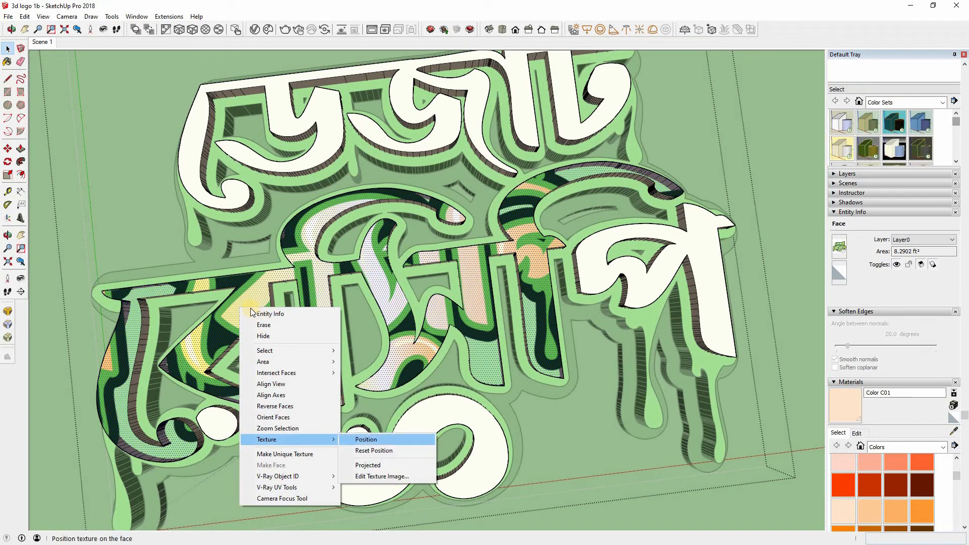
{"action": "left_click", "coordinate": [366, 439]}
{"action": "left_click_drag", "start_coordinate": [222, 343], "coordinate": [168, 331]}
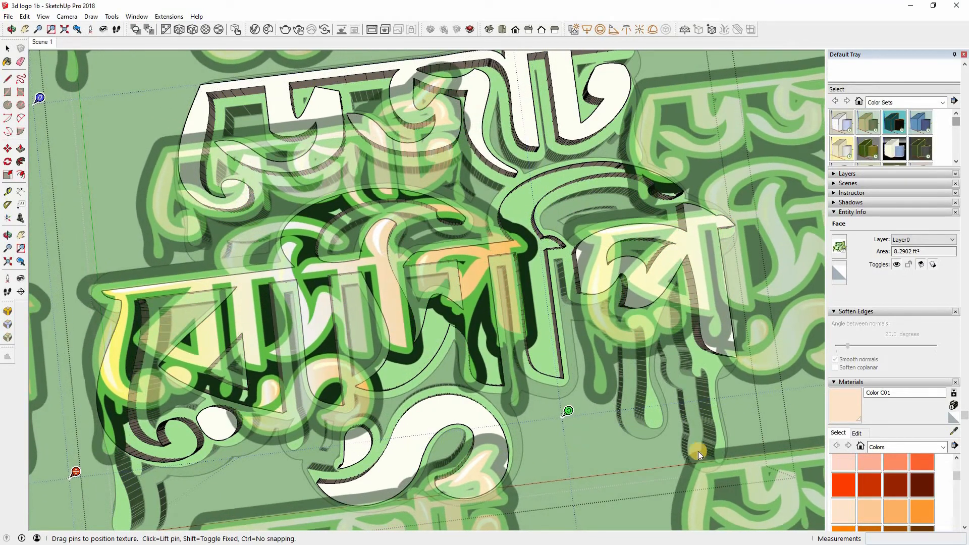
- Scale, rotate and shift the face's logo texture until its letters line up with the whole 3D lettering, and apply the position
{"action": "scroll", "coordinate": [585, 424], "scroll_direction": "down", "scroll_amount": 3}
{"action": "middle_click_drag", "start_coordinate": [581, 422], "coordinate": [480, 408], "text": "shift"}
{"action": "scroll", "coordinate": [481, 407], "scroll_direction": "down", "scroll_amount": 1}
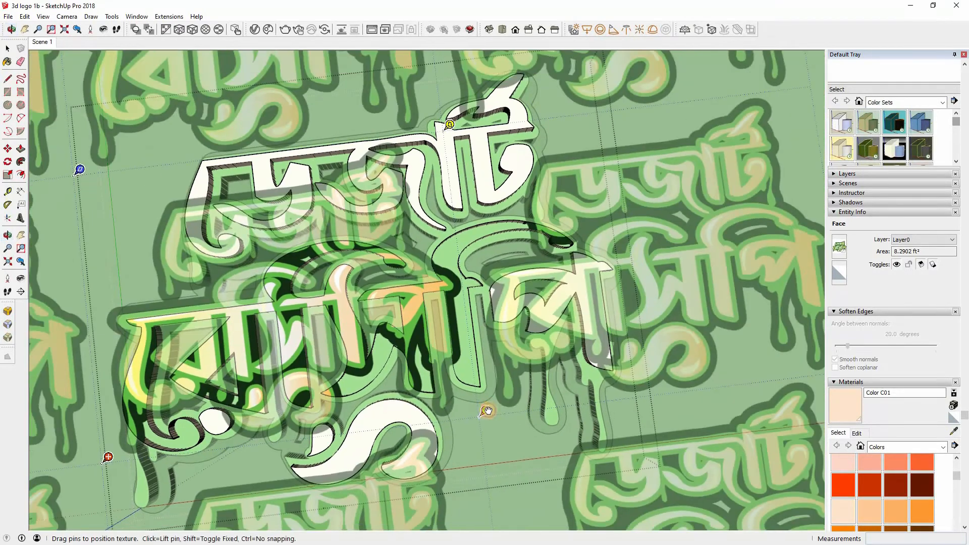
{"action": "left_click_drag", "start_coordinate": [531, 408], "coordinate": [665, 388]}
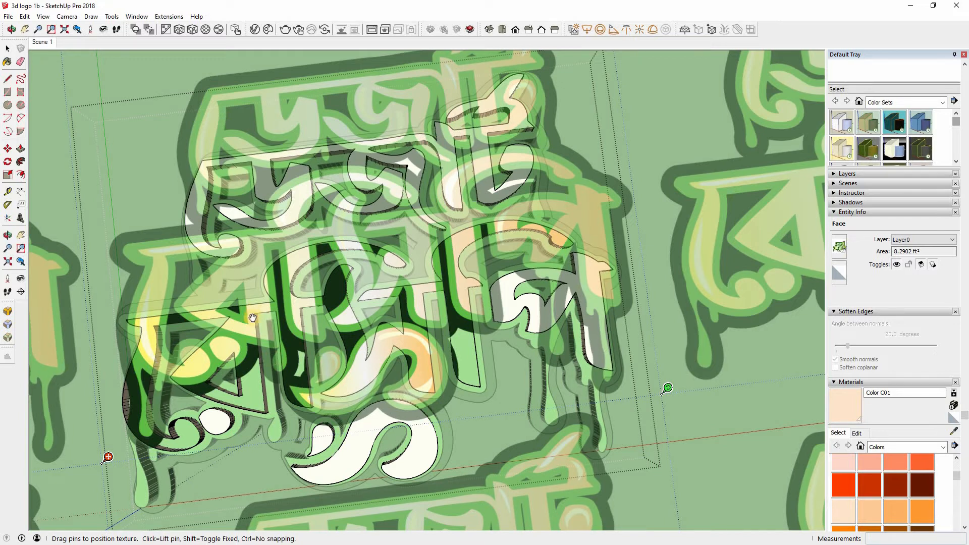
{"action": "left_click_drag", "start_coordinate": [252, 351], "coordinate": [239, 381]}
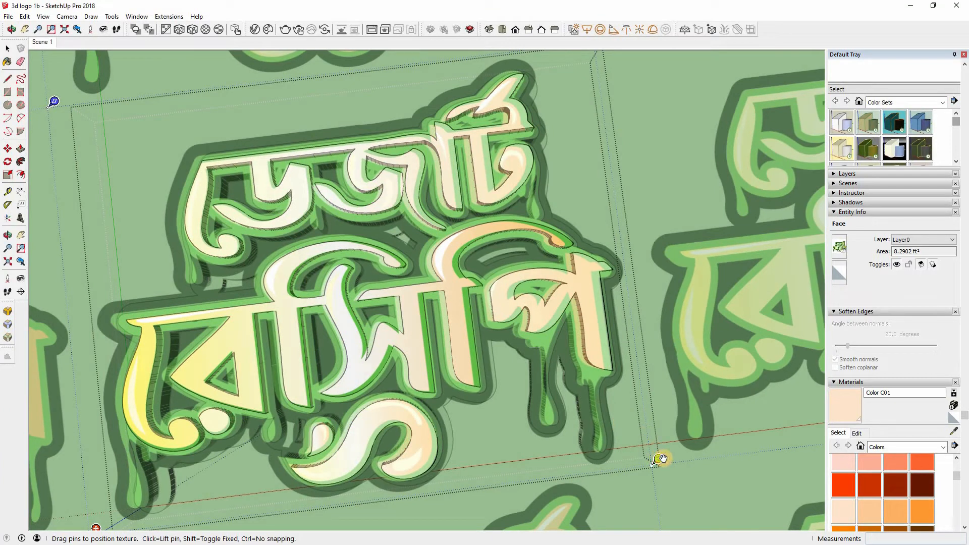
{"action": "left_click_drag", "start_coordinate": [665, 458], "coordinate": [669, 457]}
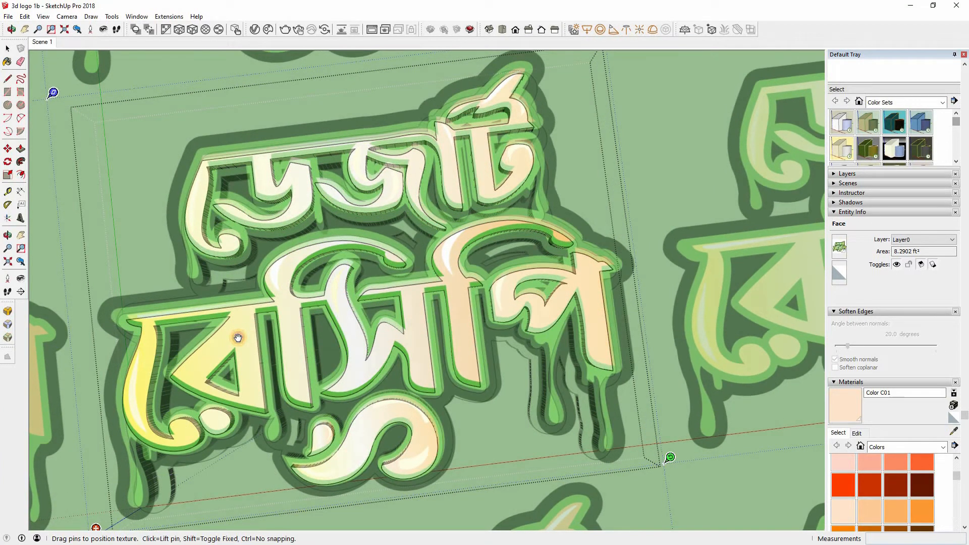
{"action": "left_click_drag", "start_coordinate": [238, 338], "coordinate": [237, 340]}
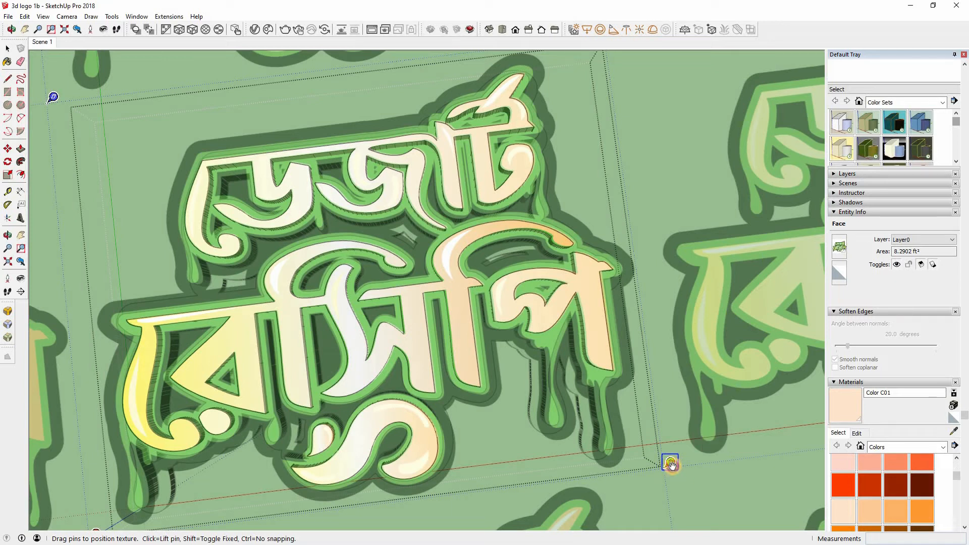
{"action": "left_click_drag", "start_coordinate": [671, 464], "coordinate": [670, 464]}
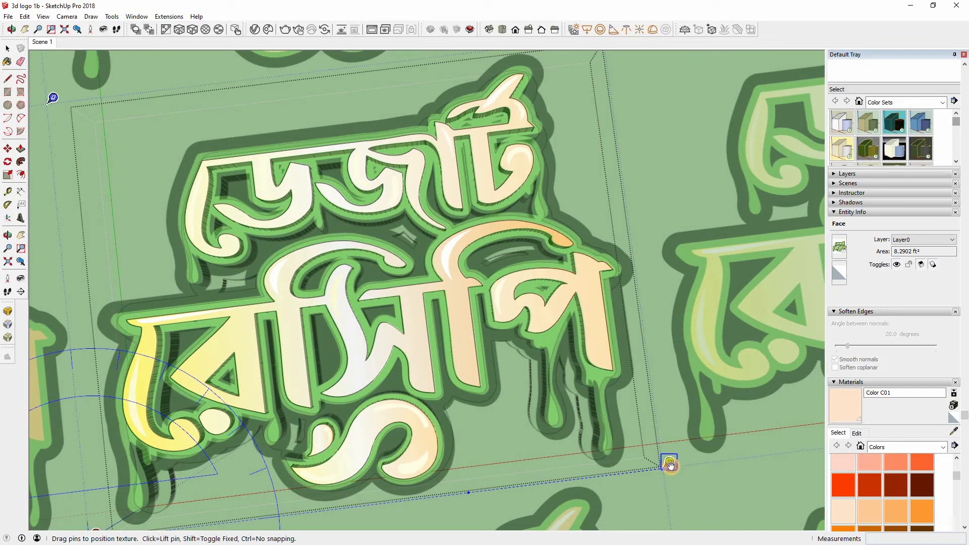
{"action": "left_click_drag", "start_coordinate": [671, 465], "coordinate": [671, 465]}
{"action": "left_click", "coordinate": [636, 470]}
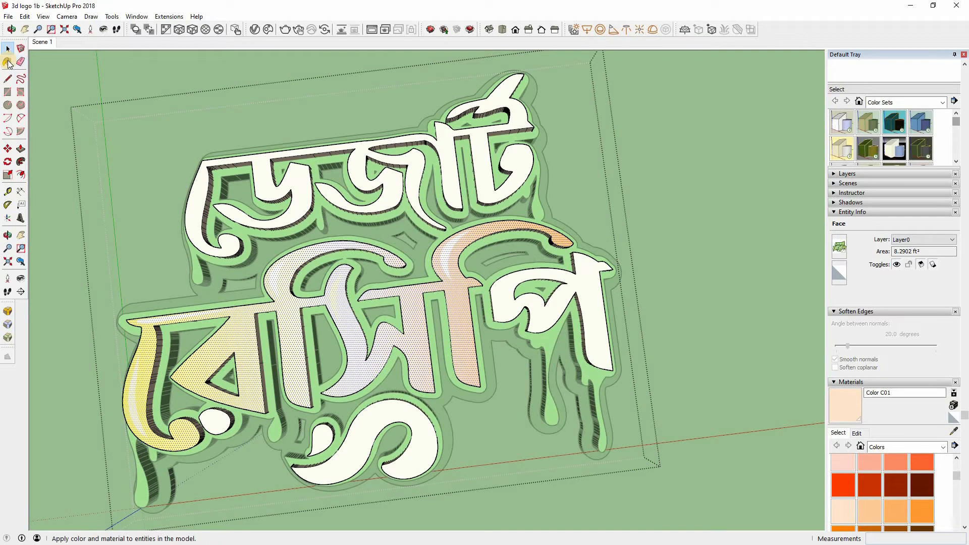
- Sample the positioned logo 2d texture, paint it onto the remaining front faces of the lettering, and close the group
{"action": "scroll", "coordinate": [291, 360], "scroll_direction": "up", "scroll_amount": 5}
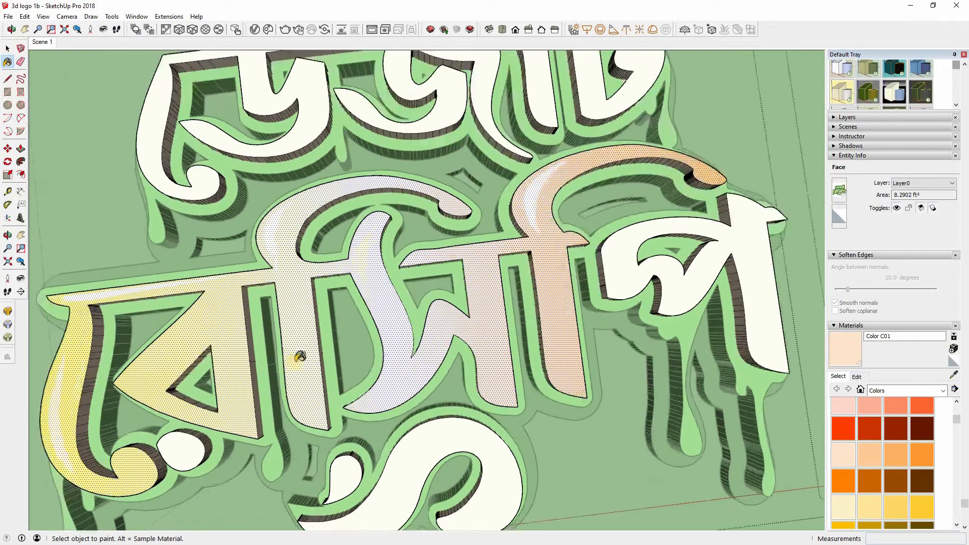
{"action": "scroll", "coordinate": [547, 297], "scroll_direction": "down", "scroll_amount": 1}
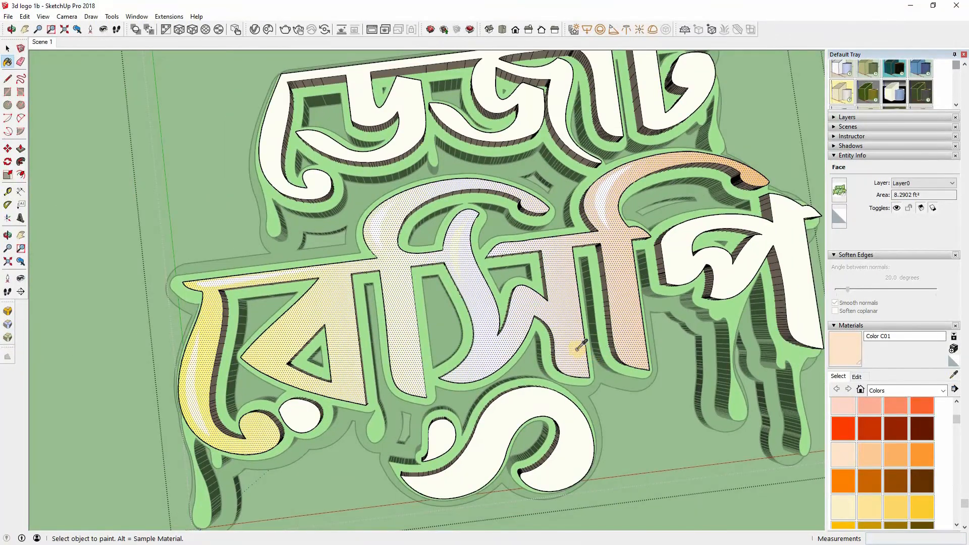
{"action": "key", "text": "alt"}
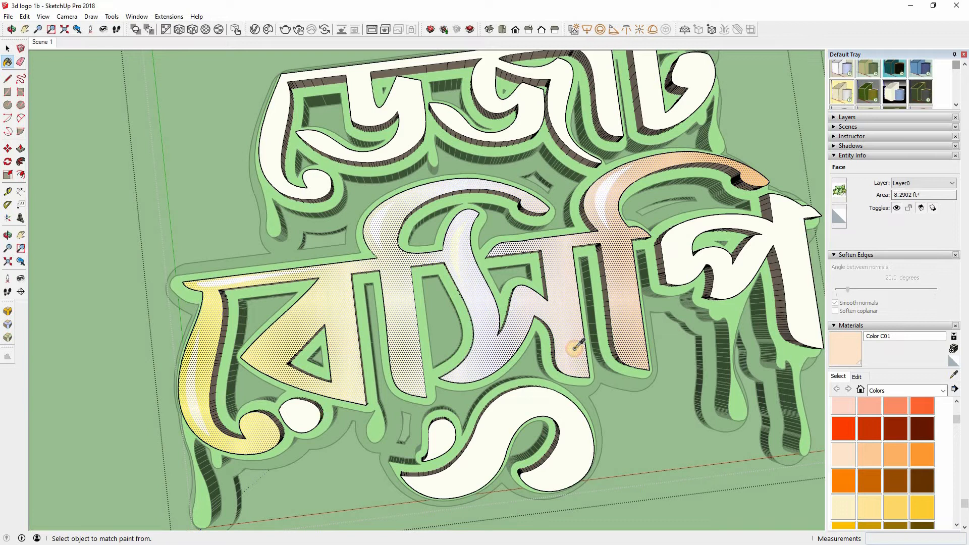
{"action": "left_click", "coordinate": [514, 401], "text": "alt"}
{"action": "left_click", "coordinate": [445, 429]}
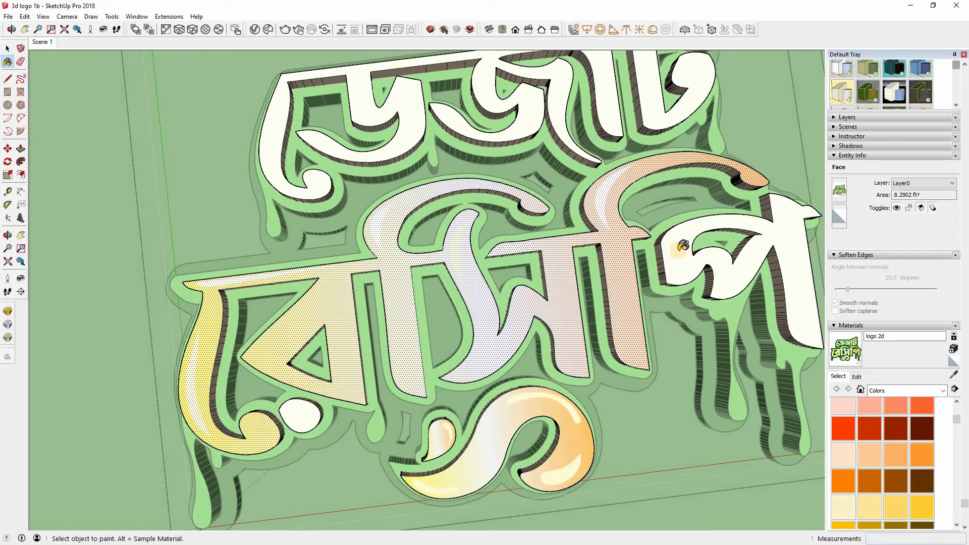
{"action": "left_click", "coordinate": [671, 237]}
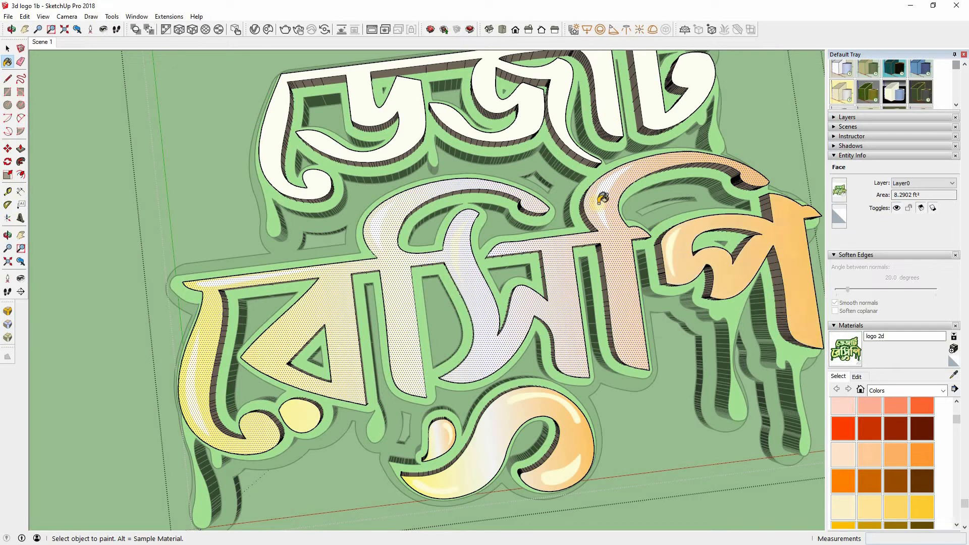
{"action": "left_click", "coordinate": [609, 201]}
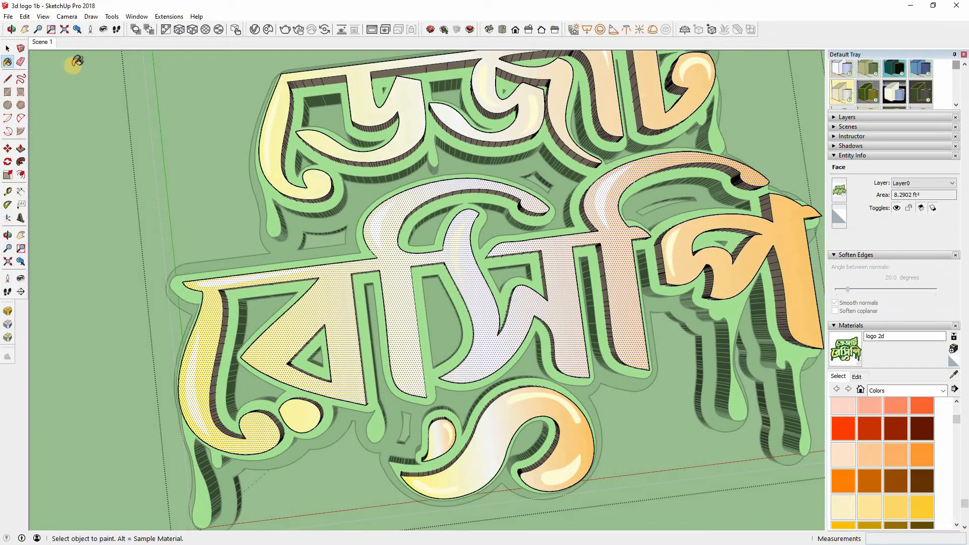
{"action": "key", "text": "space"}
{"action": "left_click", "coordinate": [99, 136]}
{"action": "scroll", "coordinate": [458, 280], "scroll_direction": "down", "scroll_amount": 4}
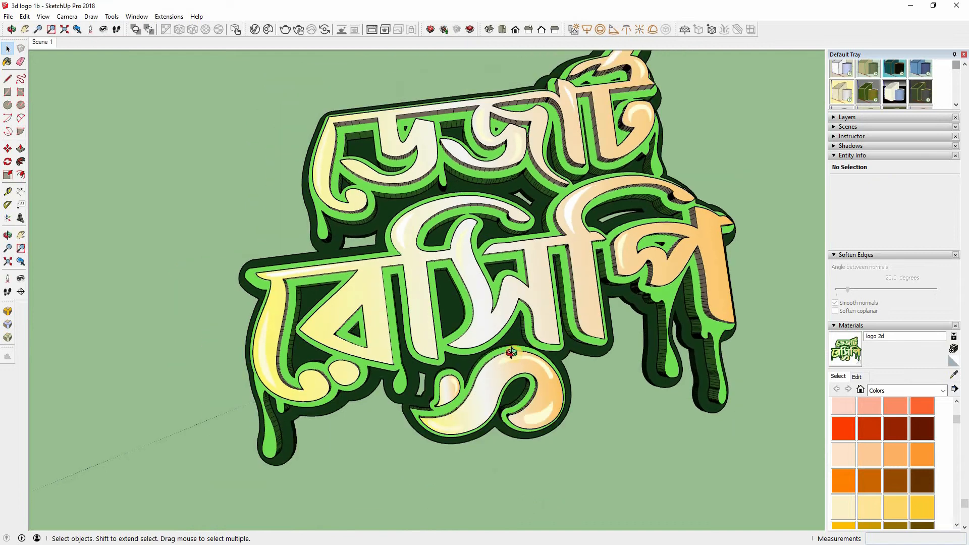
- Select all the stacked layers of the textured logo and combine them into one group
{"action": "middle_click_drag", "start_coordinate": [641, 333], "coordinate": [641, 333]}
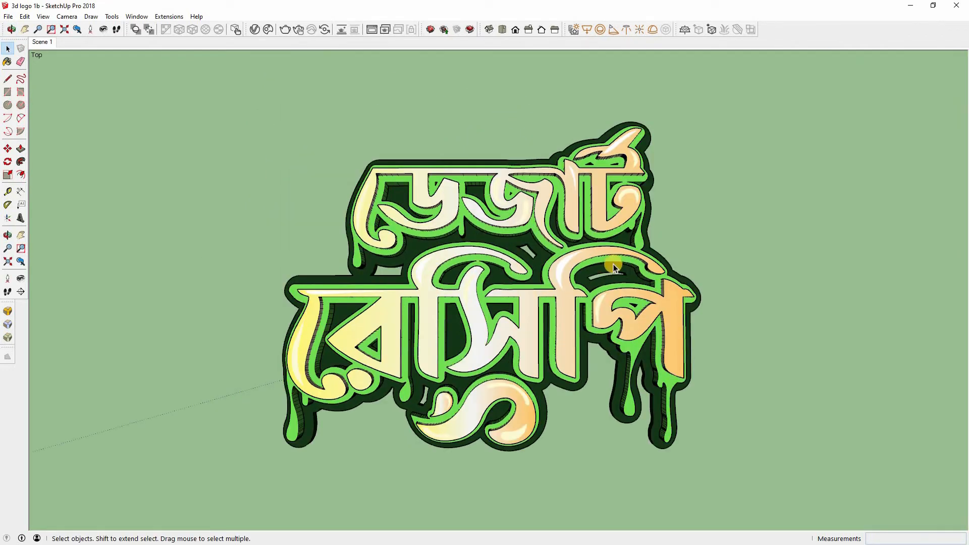
{"action": "middle_click_drag", "start_coordinate": [613, 264], "coordinate": [456, 393]}
{"action": "left_click", "coordinate": [548, 334]}
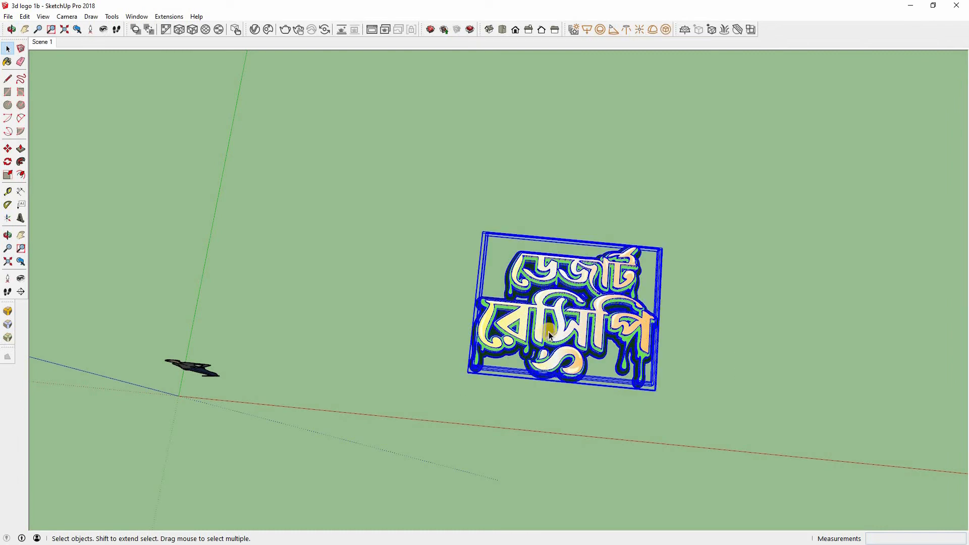
{"action": "right_click", "coordinate": [644, 447]}
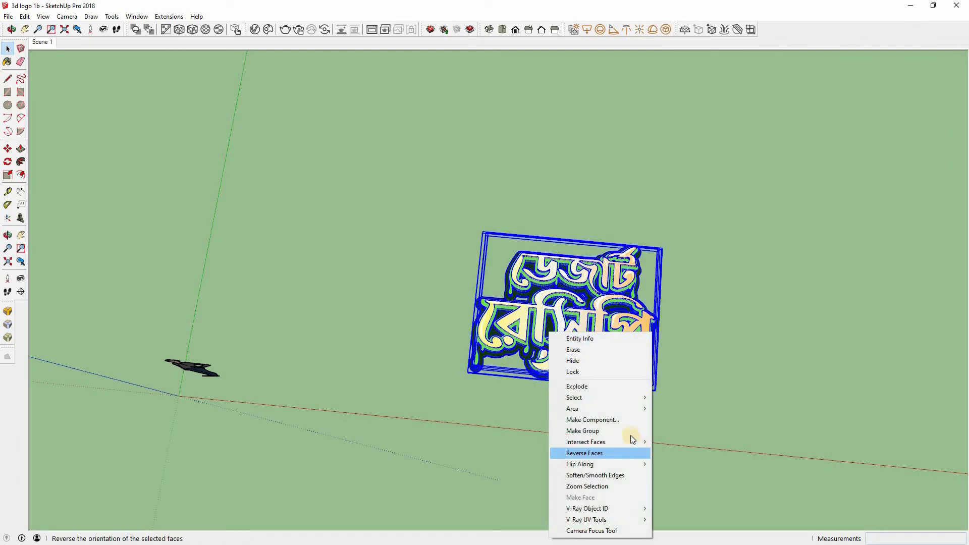
{"action": "left_click", "coordinate": [629, 432]}
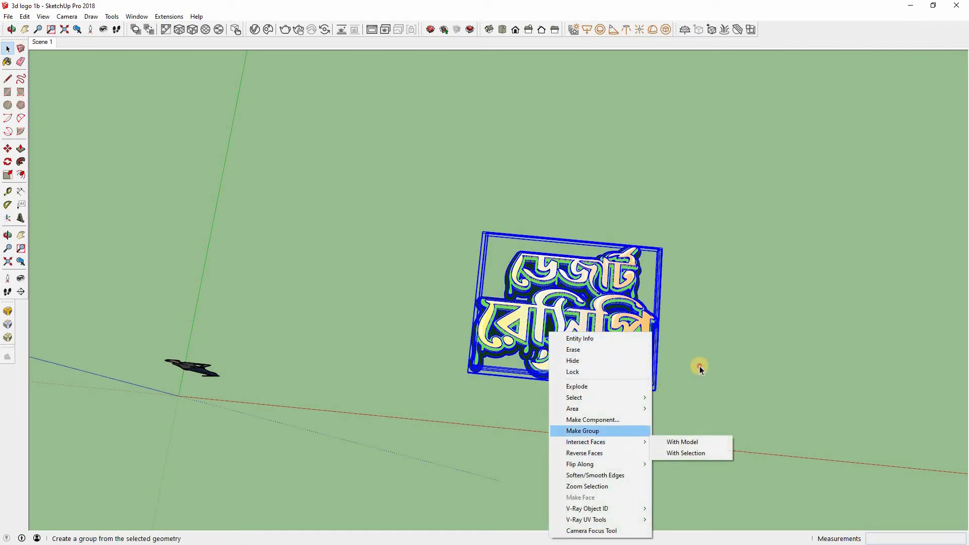
{"action": "left_click", "coordinate": [535, 385]}
- Rotate the flat logo group 90° about the red axis from a side view so it stands upright
{"action": "middle_click_drag", "start_coordinate": [534, 385], "coordinate": [439, 152]}
{"action": "key", "text": "F4"}
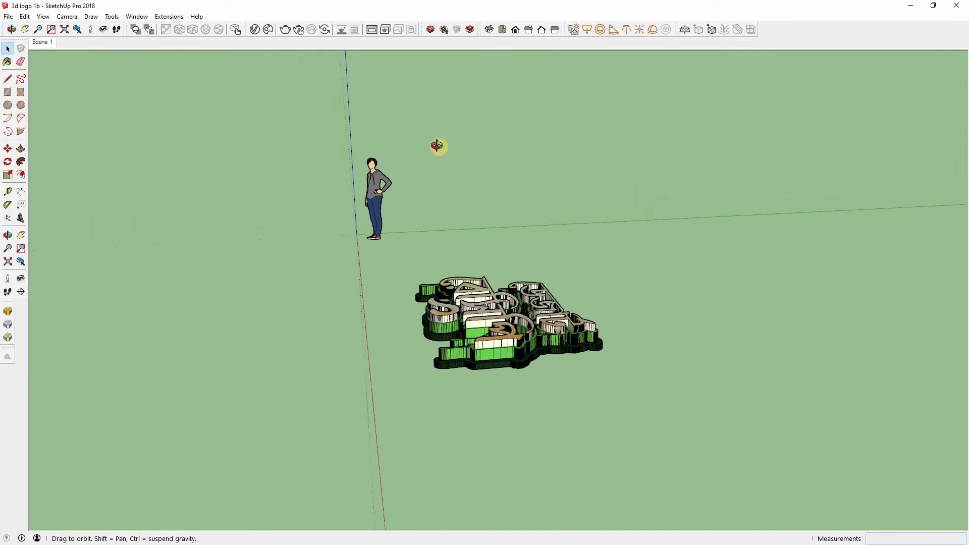
{"action": "key", "text": "q"}
{"action": "left_click", "coordinate": [478, 343]}
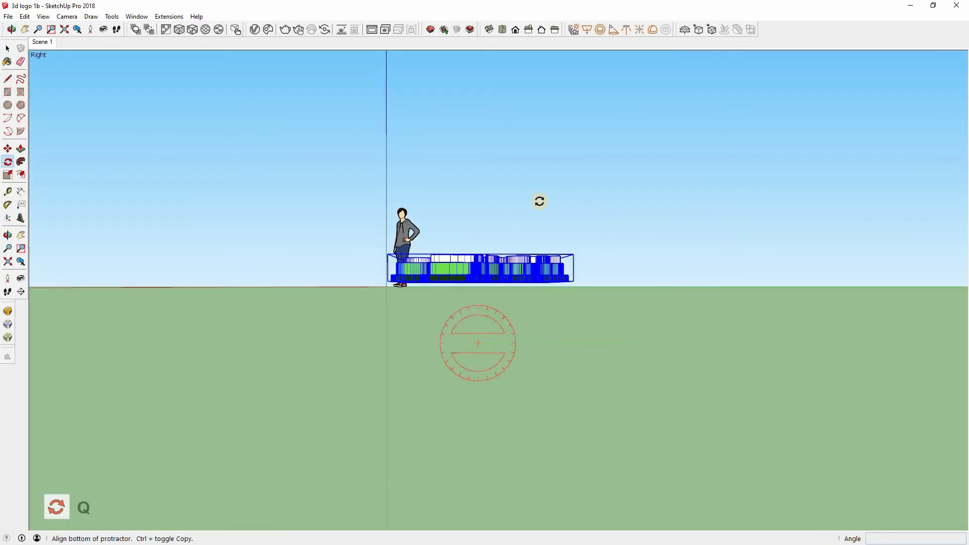
{"action": "left_click", "coordinate": [662, 342]}
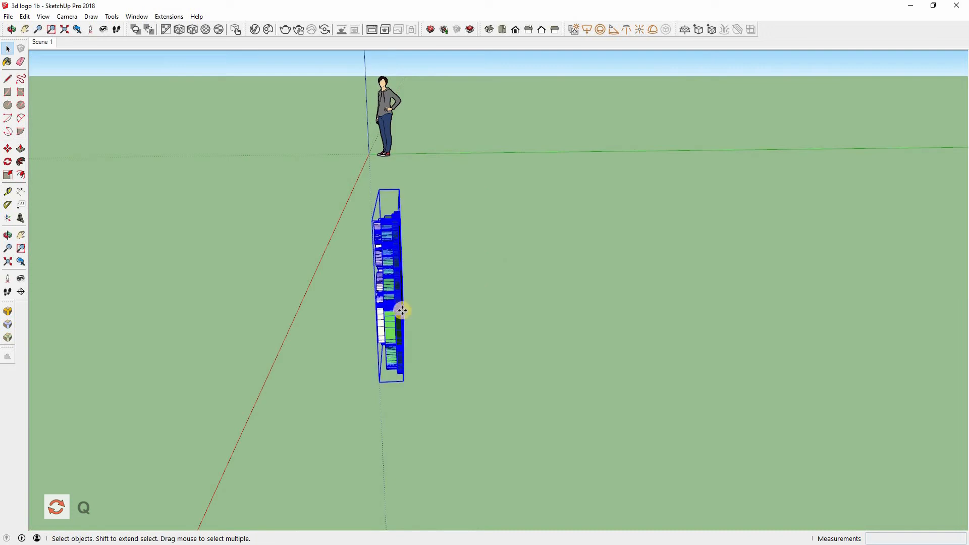
- Move the upright logo group straight up along the blue axis to lift it above the ground
{"action": "key", "text": "m"}
{"action": "left_click", "coordinate": [401, 373]}
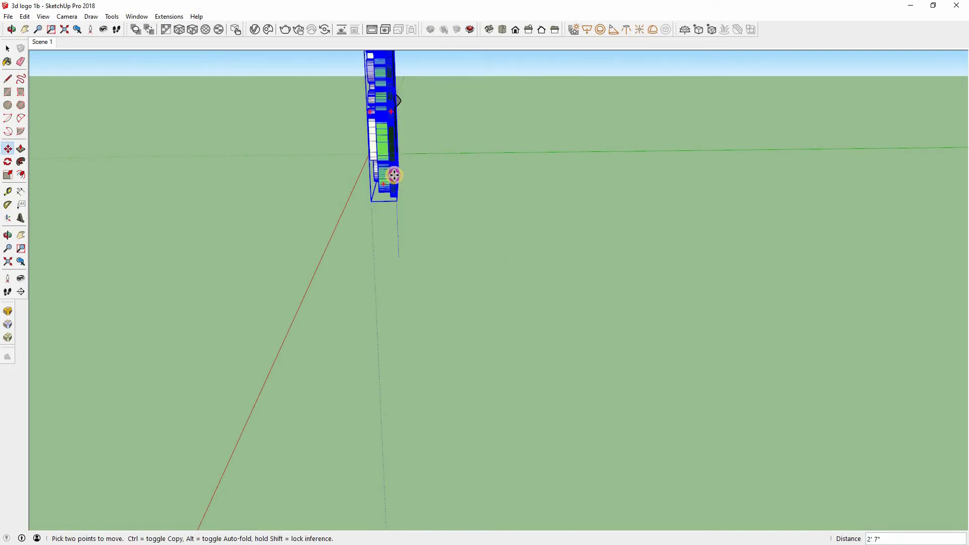
{"action": "key", "text": "Up"}
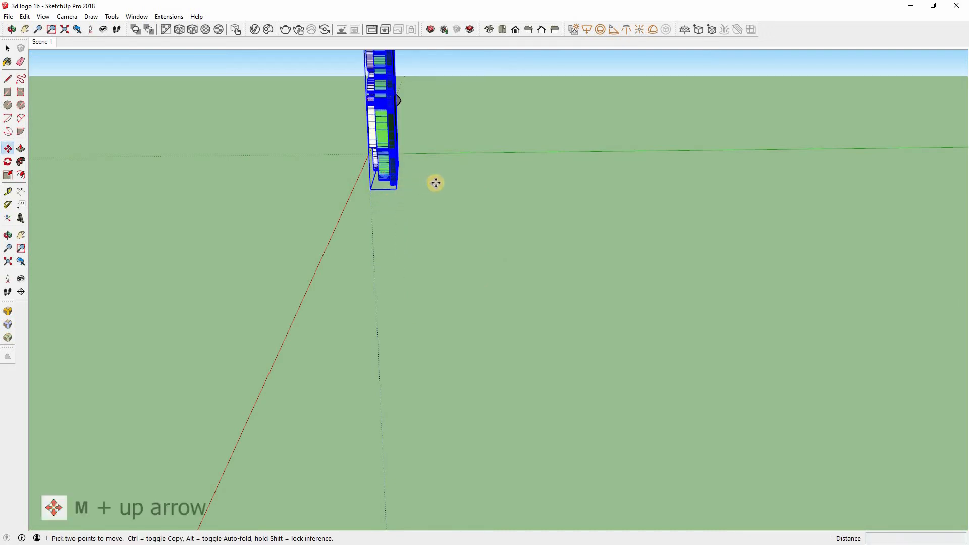
{"action": "left_click", "coordinate": [199, 102]}
{"action": "left_click", "coordinate": [7, 49]}
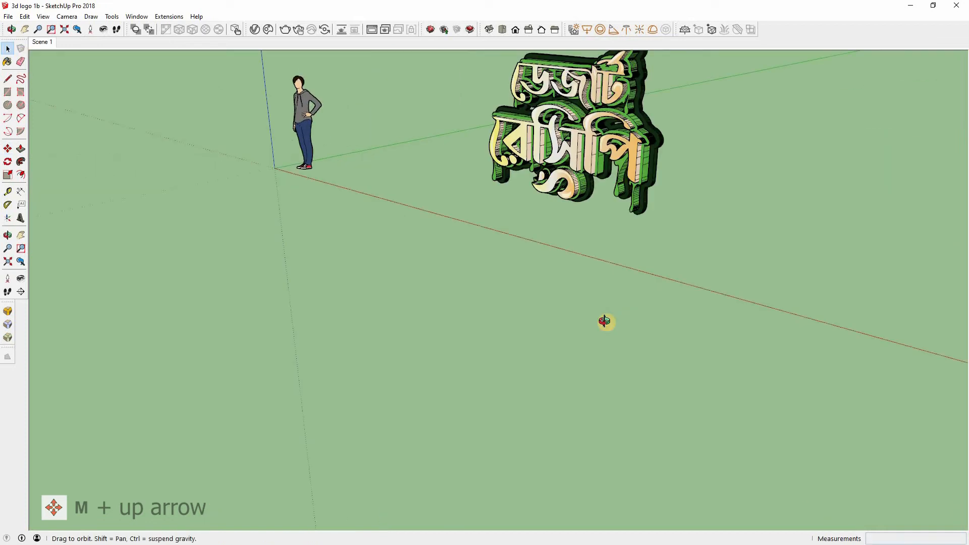
- Scale the whole upright logo group down to a much smaller size and clear the selection
{"action": "middle_click_drag", "start_coordinate": [605, 322], "coordinate": [555, 282]}
{"action": "middle_click_drag", "start_coordinate": [555, 283], "coordinate": [671, 171], "text": "shift"}
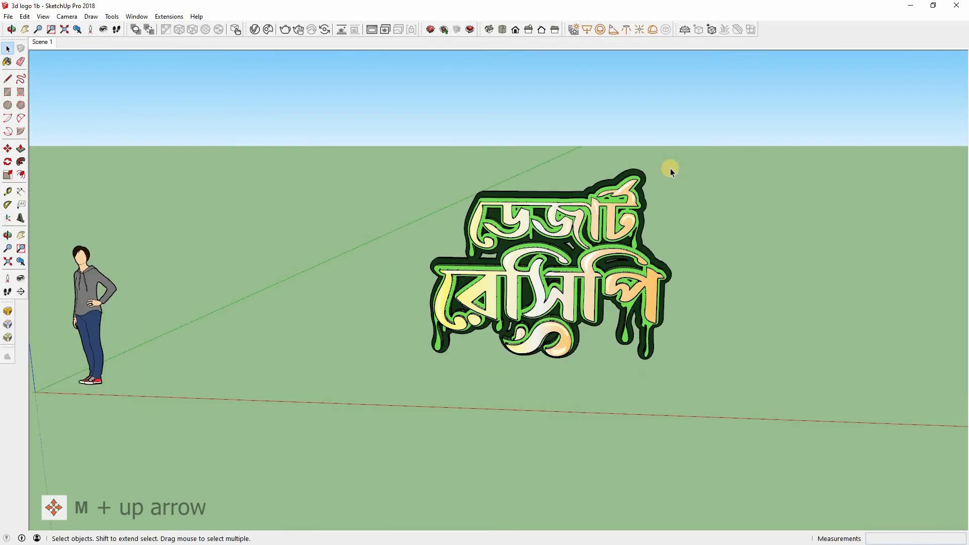
{"action": "left_click", "coordinate": [579, 308]}
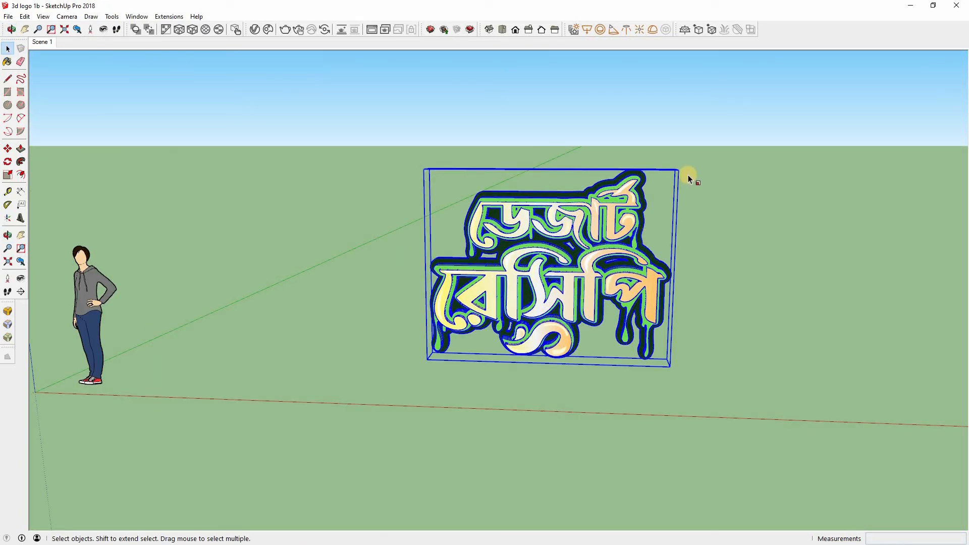
{"action": "key", "text": "s"}
{"action": "left_click_drag", "start_coordinate": [526, 279], "coordinate": [368, 306]}
{"action": "key", "text": "space"}
{"action": "left_click", "coordinate": [429, 348]}
{"action": "scroll", "coordinate": [486, 315], "scroll_direction": "up", "scroll_amount": 4}
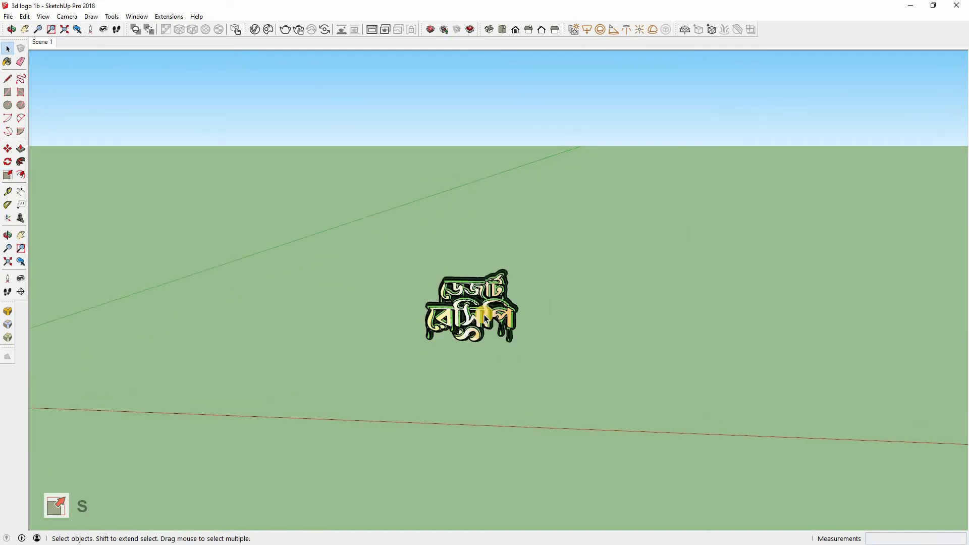
- Select the entire scaled logo and copy it to the clipboard
{"action": "middle_click_drag", "start_coordinate": [487, 424], "coordinate": [531, 384]}
{"action": "scroll", "coordinate": [505, 347], "scroll_direction": "up", "scroll_amount": 4}
{"action": "key", "text": "space"}
{"action": "key", "text": "ctrl+a"}
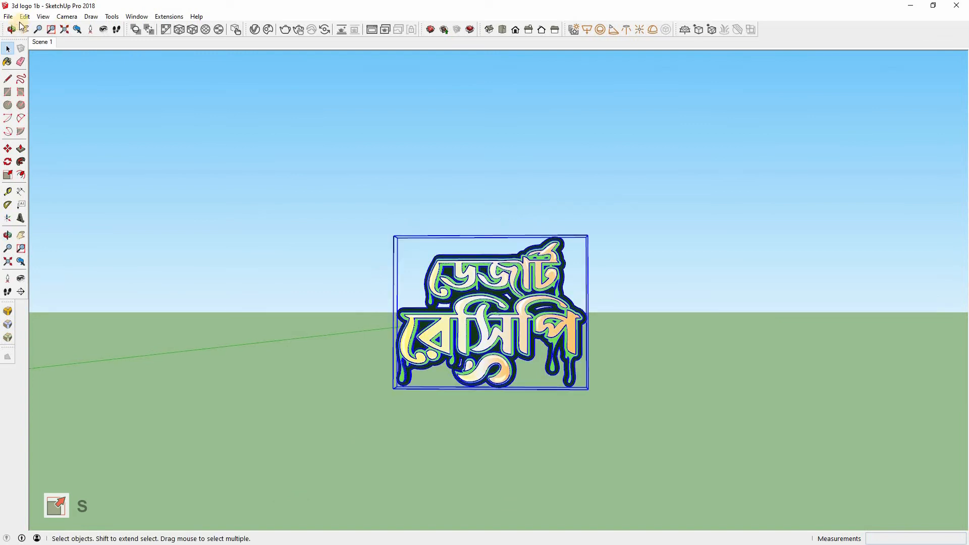
{"action": "left_click", "coordinate": [24, 16]}
{"action": "left_click", "coordinate": [43, 65]}
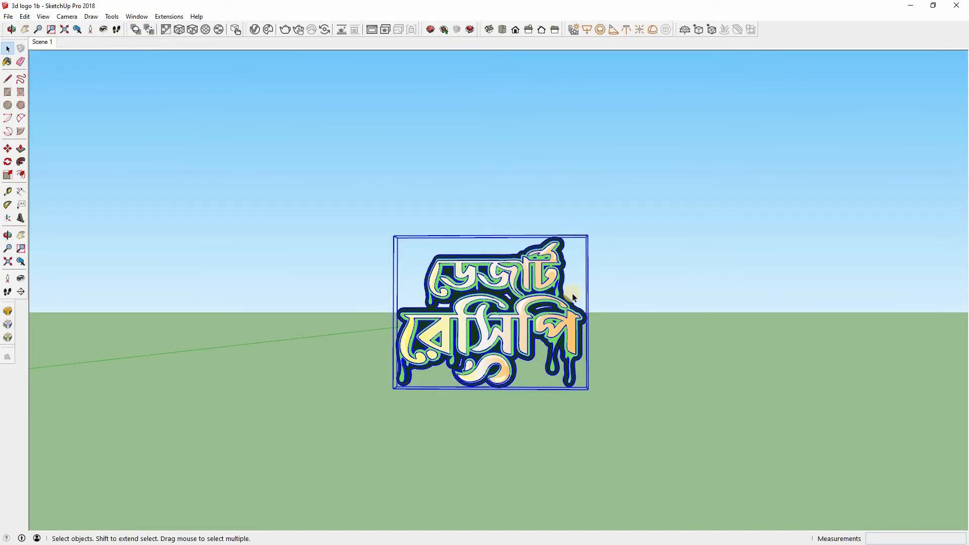
{"action": "left_click", "coordinate": [588, 296]}
- Switch to the cooking set logo-5-6-2022 model and paste the logo at the front of the kitchen island
{"action": "key", "text": "alt+Tab"}
{"action": "scroll", "coordinate": [533, 270], "scroll_direction": "down", "scroll_amount": 3}
{"action": "middle_click_drag", "start_coordinate": [534, 271], "coordinate": [509, 258]}
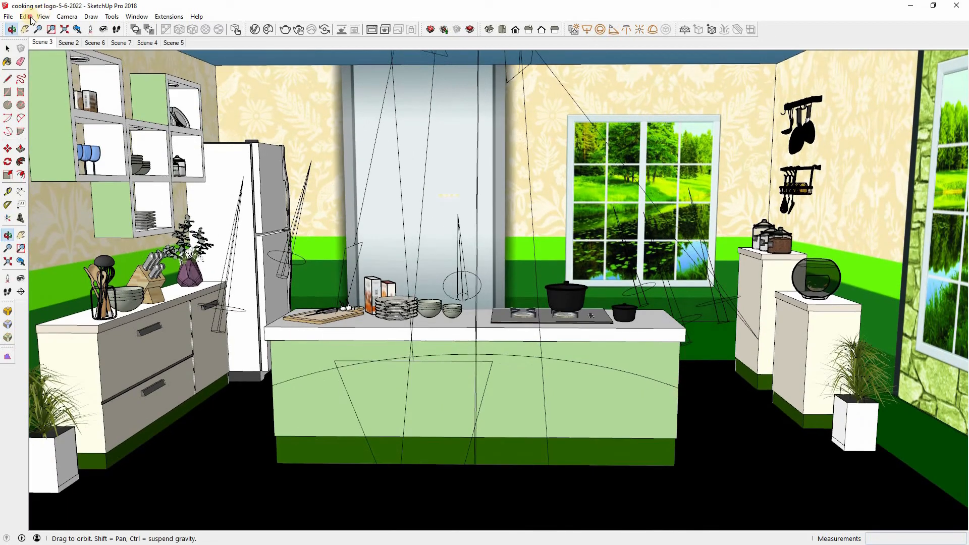
{"action": "key", "text": "space"}
{"action": "left_click", "coordinate": [24, 17]}
{"action": "left_click", "coordinate": [37, 74]}
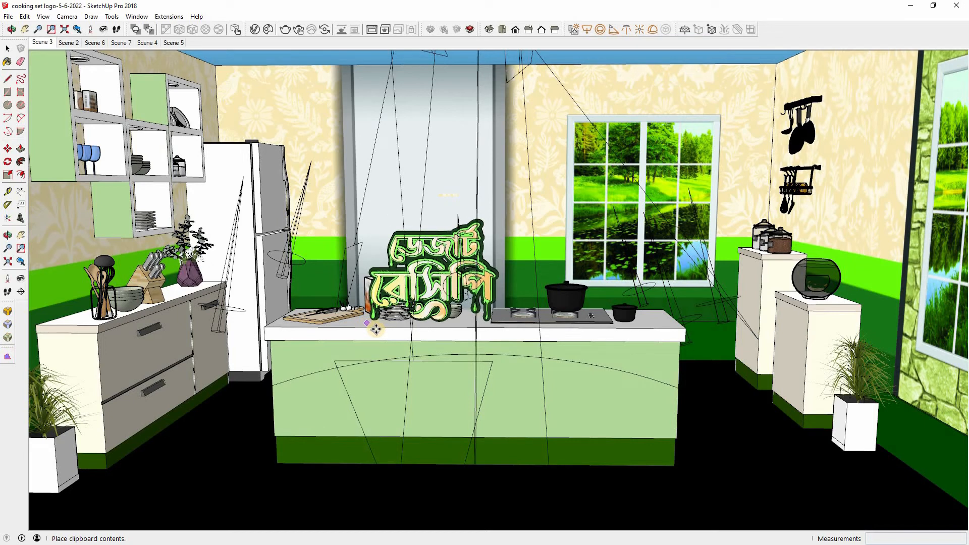
{"action": "left_click", "coordinate": [367, 326]}
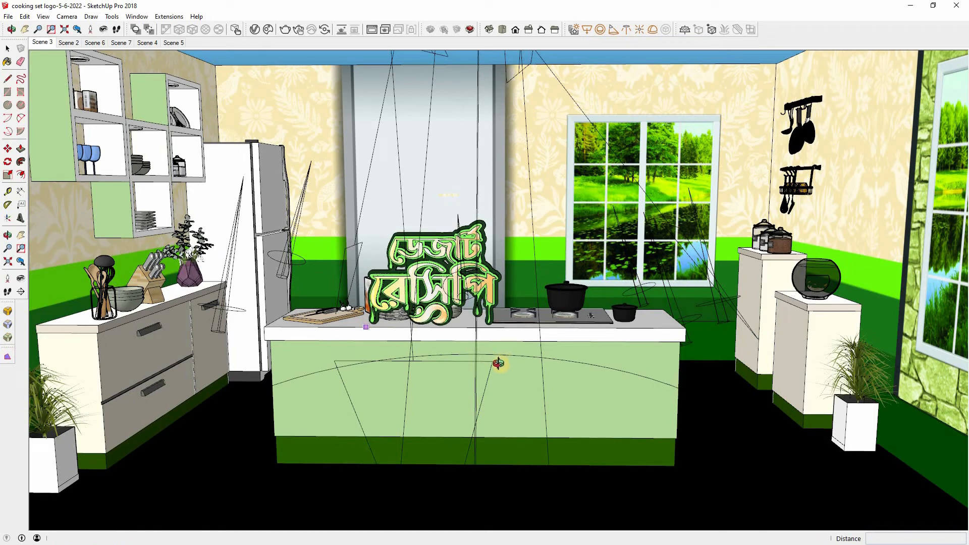
- Move the pasted logo about 1' 1 1/8" forward so it comes out of the kitchen island's front panel
{"action": "middle_click_drag", "start_coordinate": [422, 367], "coordinate": [383, 362]}
{"action": "scroll", "coordinate": [310, 224], "scroll_direction": "up", "scroll_amount": 5}
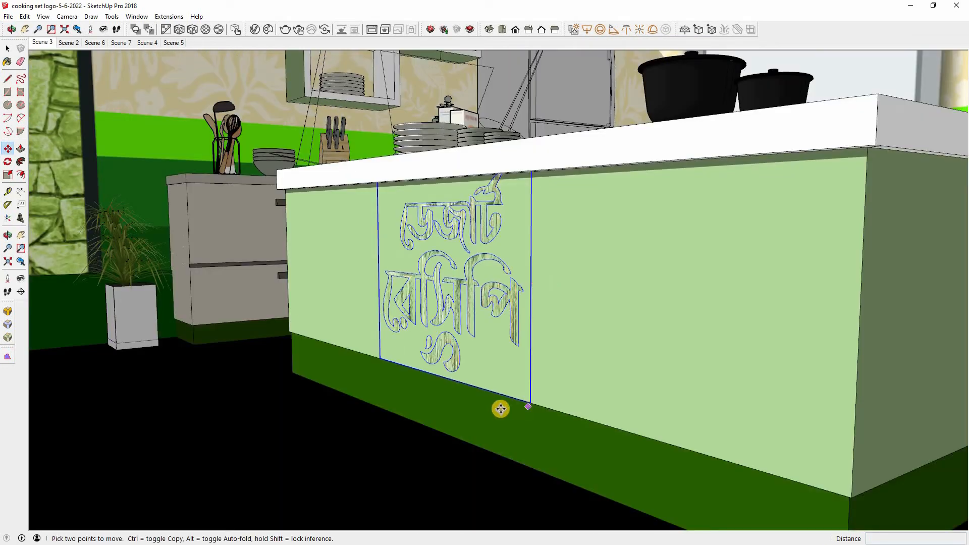
{"action": "left_click", "coordinate": [529, 402]}
{"action": "left_click", "coordinate": [461, 400]}
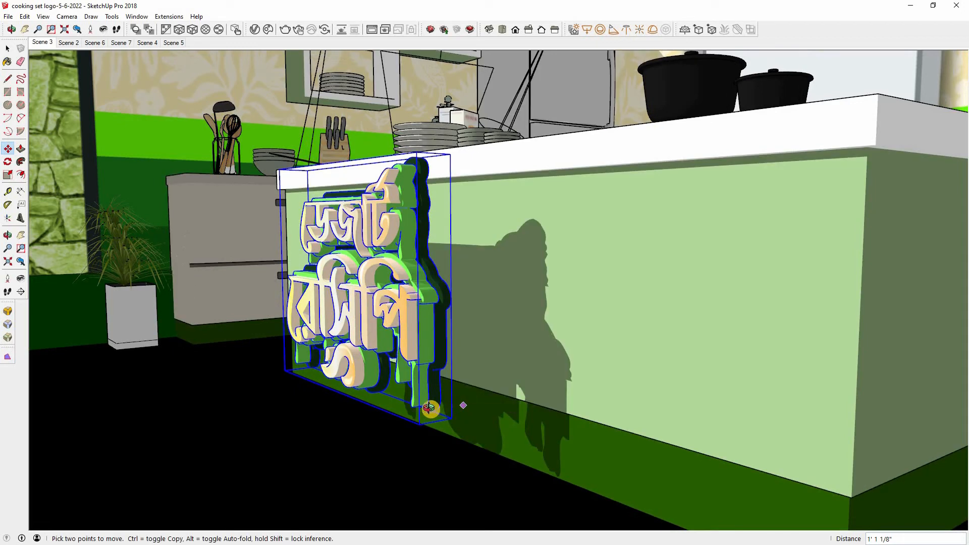
- Fine-tune the logo's position along the green axis against the island's front face and restore the Scene 3 view
{"action": "middle_click_drag", "start_coordinate": [416, 411], "coordinate": [381, 472]}
{"action": "left_click", "coordinate": [380, 472]}
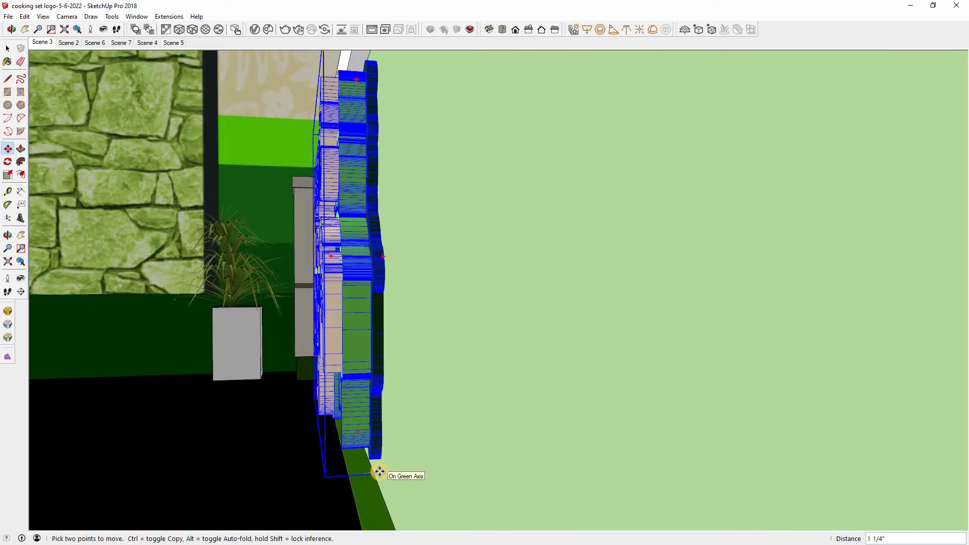
{"action": "left_click", "coordinate": [378, 472]}
{"action": "left_click", "coordinate": [8, 49]}
{"action": "left_click", "coordinate": [42, 42]}
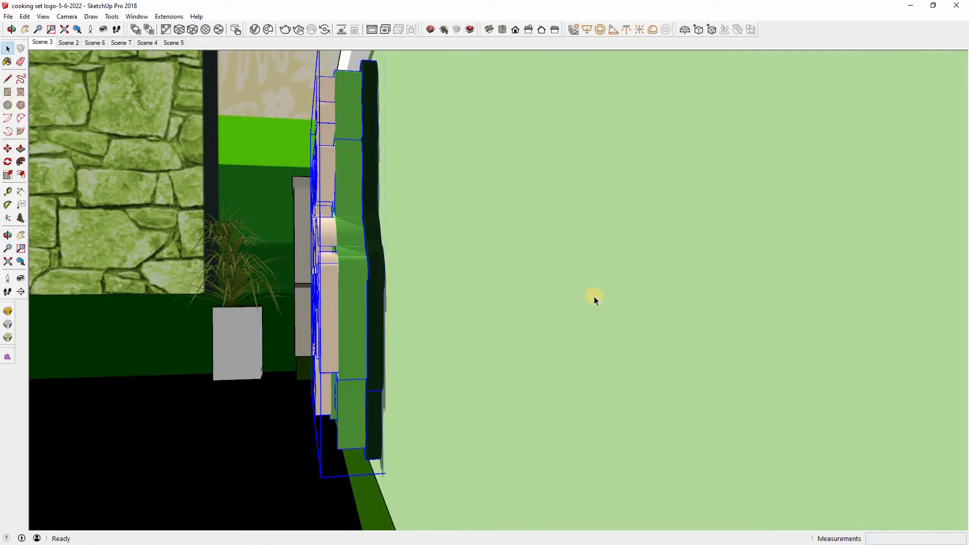
- Paste a second copy of the logo onto the tall grey panel on the back wall
{"action": "scroll", "coordinate": [562, 331], "scroll_direction": "up", "scroll_amount": 4}
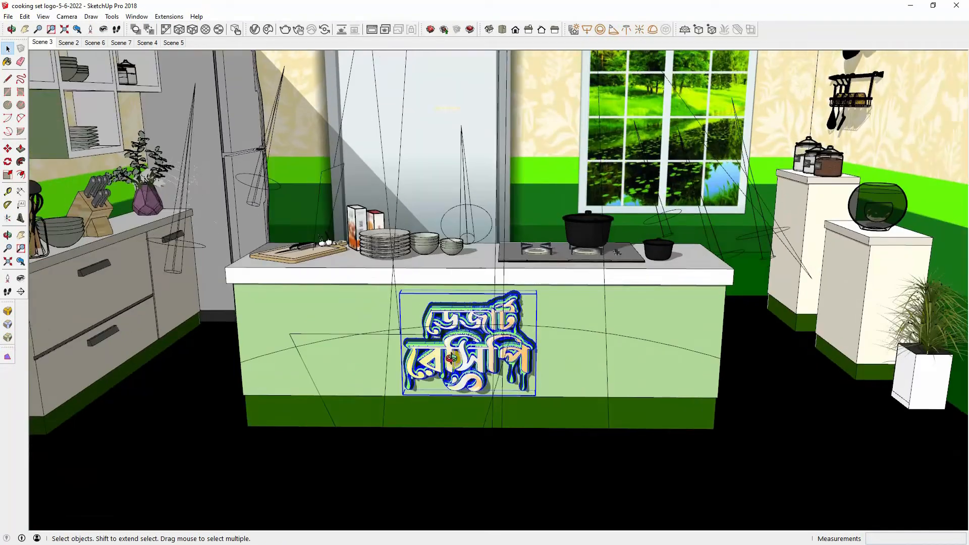
{"action": "middle_click_drag", "start_coordinate": [573, 304], "coordinate": [573, 331]}
{"action": "scroll", "coordinate": [563, 297], "scroll_direction": "up", "scroll_amount": 3}
{"action": "middle_click_drag", "start_coordinate": [563, 298], "coordinate": [553, 257]}
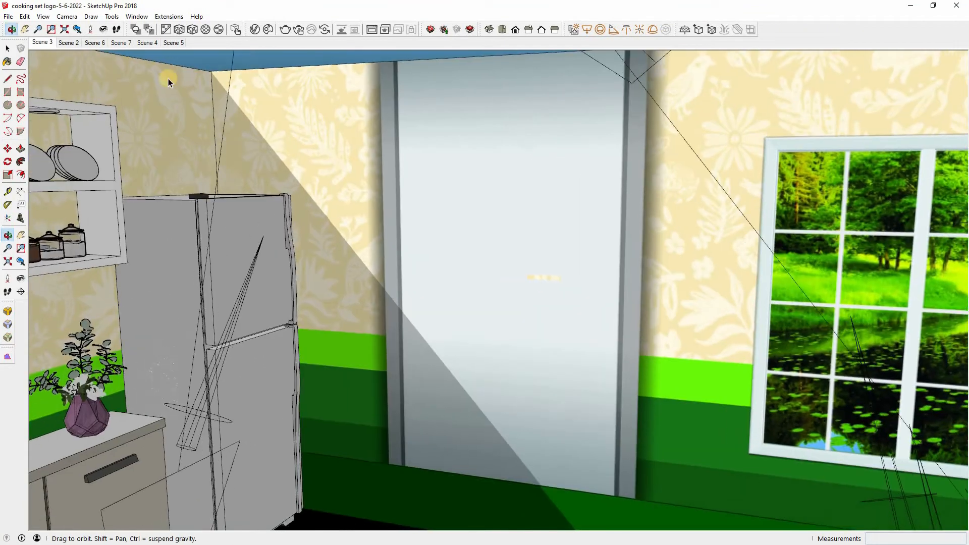
{"action": "left_click", "coordinate": [24, 19]}
{"action": "left_click", "coordinate": [39, 76]}
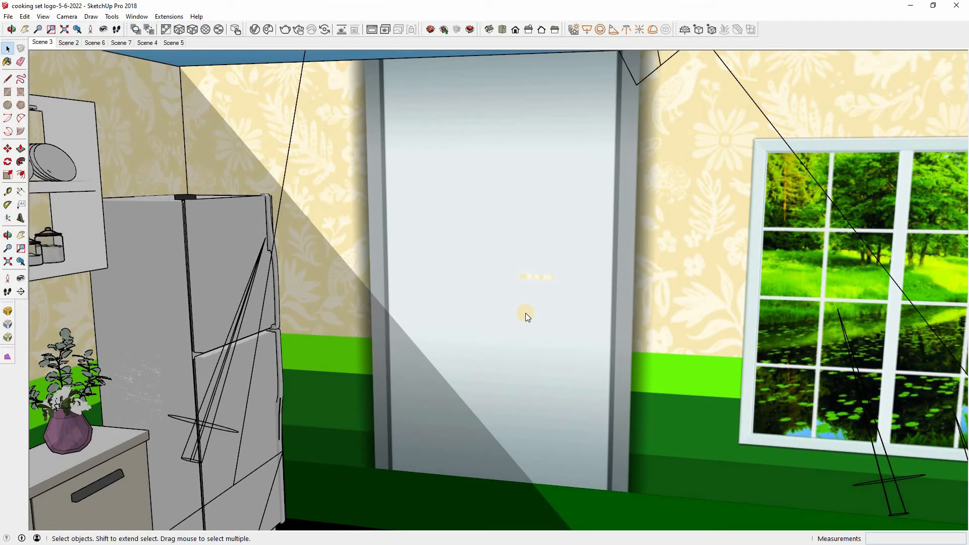
{"action": "left_click", "coordinate": [435, 273]}
- Move the second logo about 3 7/16" outward so its layers stand in front of the grey panel
{"action": "middle_click_drag", "start_coordinate": [389, 346], "coordinate": [573, 312]}
{"action": "scroll", "coordinate": [573, 312], "scroll_direction": "up", "scroll_amount": 2}
{"action": "middle_click_drag", "start_coordinate": [558, 362], "coordinate": [560, 360], "text": "shift"}
{"action": "scroll", "coordinate": [403, 328], "scroll_direction": "down", "scroll_amount": 2}
{"action": "middle_click_drag", "start_coordinate": [402, 329], "coordinate": [441, 338]}
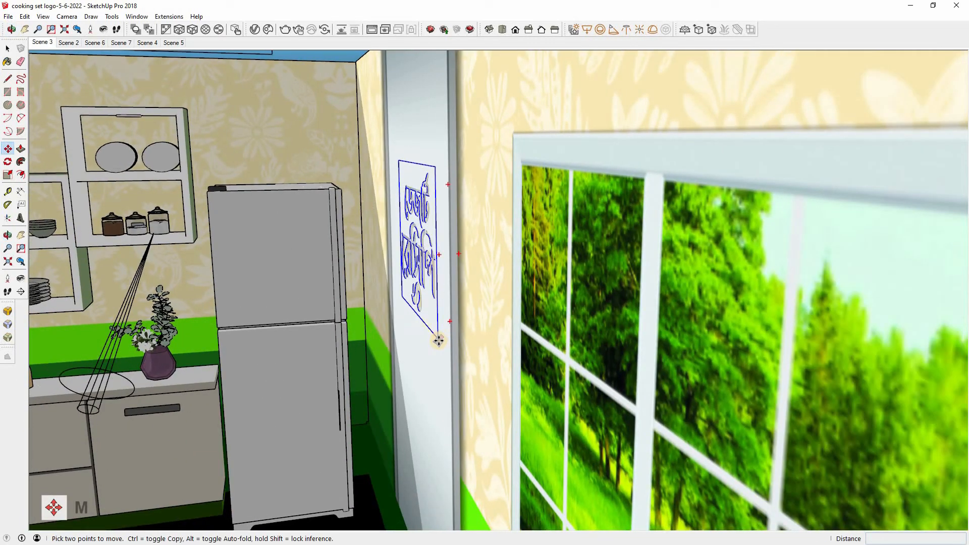
{"action": "left_click", "coordinate": [416, 341]}
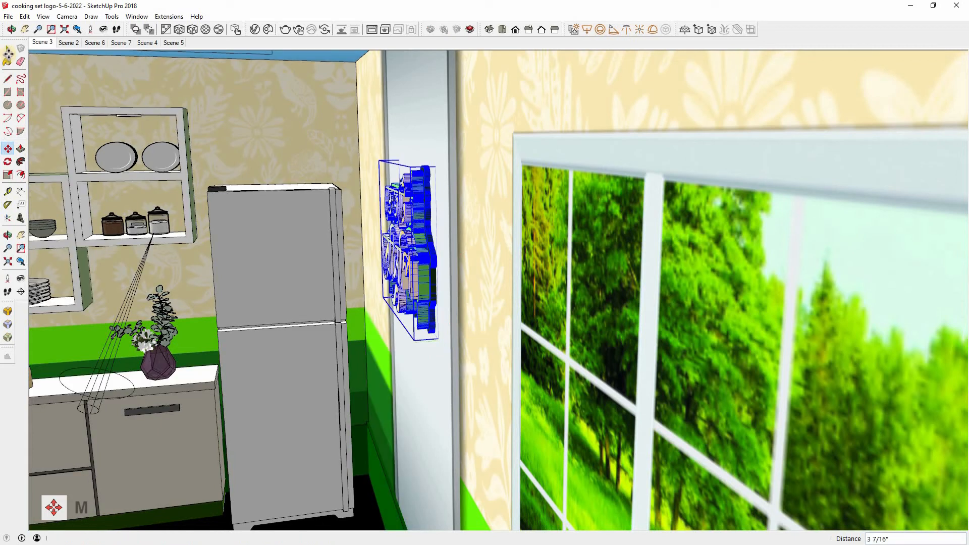
{"action": "left_click", "coordinate": [8, 52]}
- Enlarge the logo on the grey panel uniformly from two opposite corners, by about 1.09 and 1.13
{"action": "middle_click_drag", "start_coordinate": [419, 337], "coordinate": [588, 317]}
{"action": "key", "text": "s"}
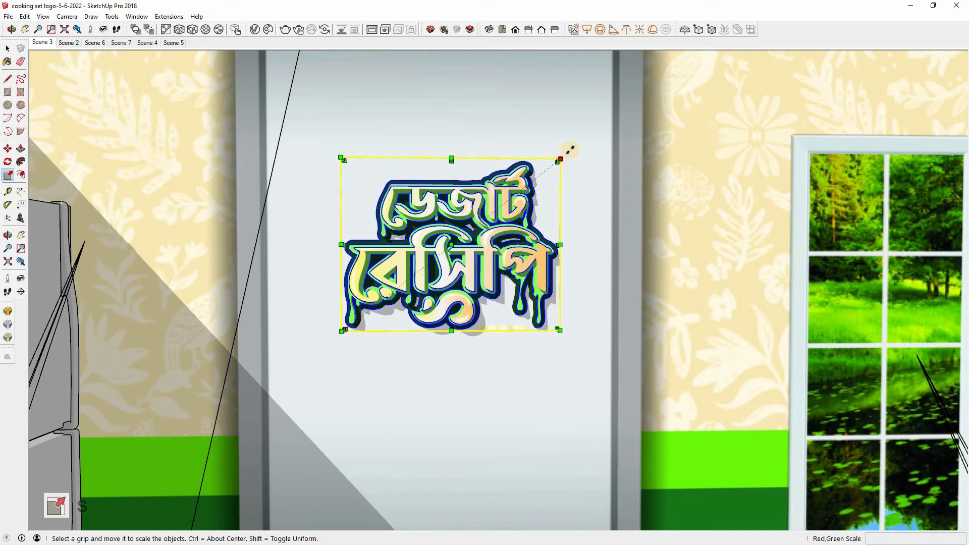
{"action": "left_click_drag", "start_coordinate": [566, 151], "coordinate": [580, 144]}
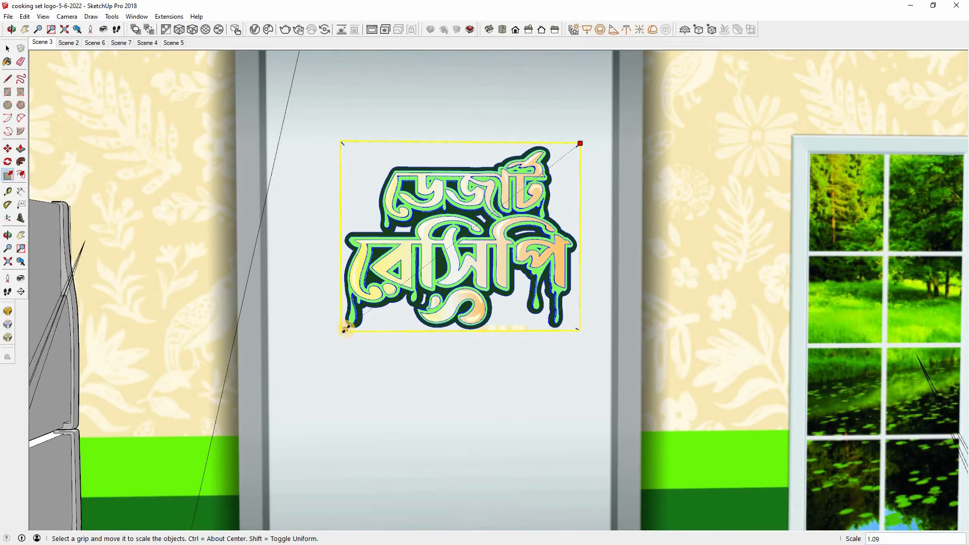
{"action": "left_click_drag", "start_coordinate": [346, 328], "coordinate": [308, 352]}
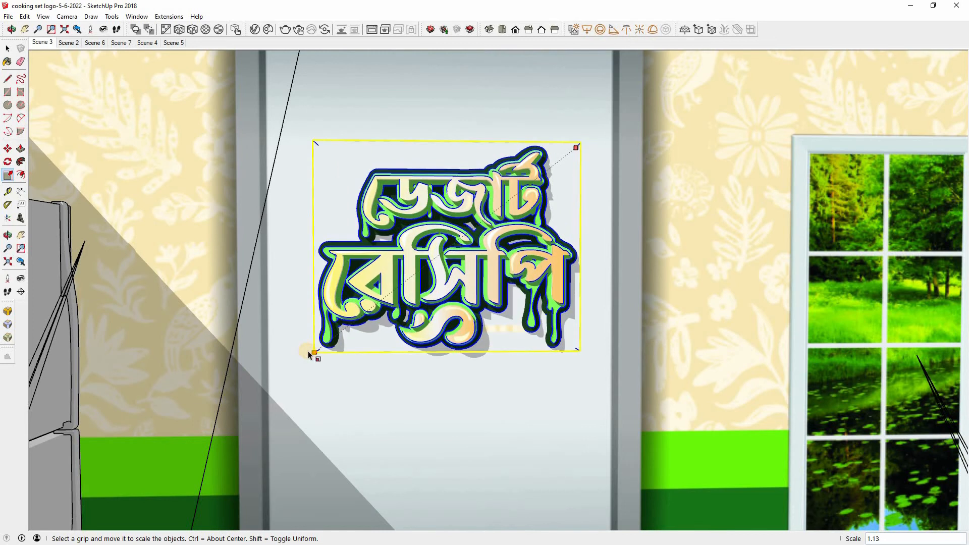
{"action": "key", "text": "space"}
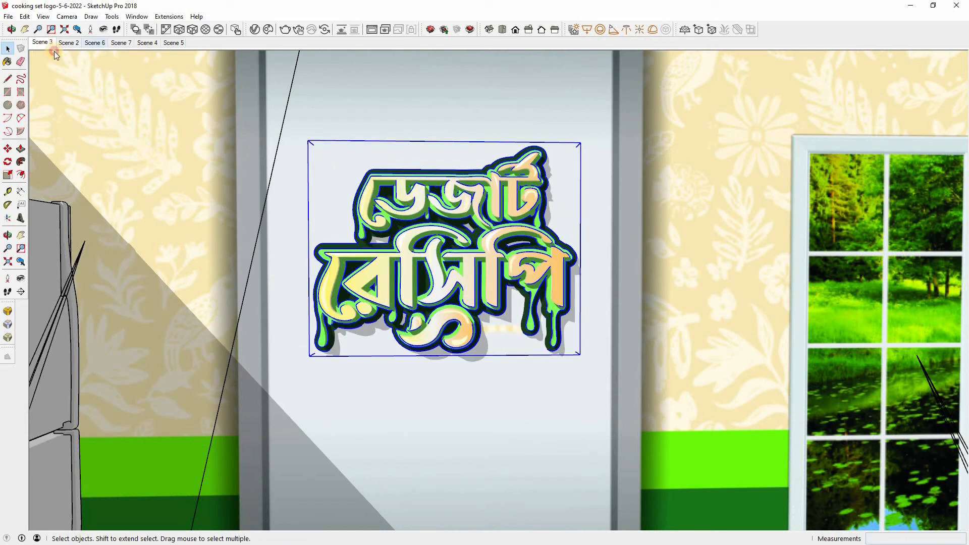
- Clear the selection and paste a third copy of the logo onto the kitchen island's countertop by the cooktop
{"action": "scroll", "coordinate": [357, 253], "scroll_direction": "down", "scroll_amount": 6}
{"action": "left_click", "coordinate": [357, 253]}
{"action": "scroll", "coordinate": [358, 253], "scroll_direction": "up", "scroll_amount": 2}
{"action": "middle_click_drag", "start_coordinate": [357, 253], "coordinate": [21, 18]}
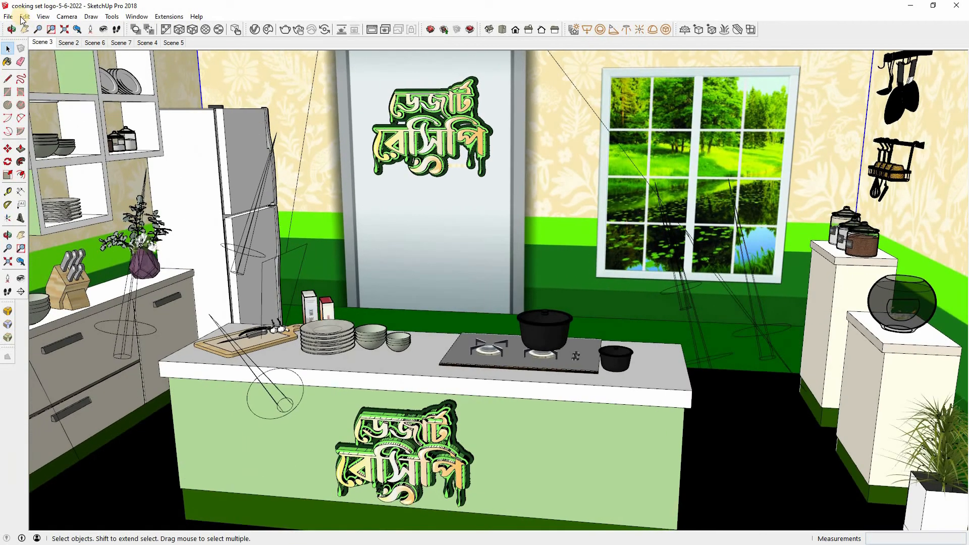
{"action": "left_click", "coordinate": [21, 16]}
{"action": "left_click", "coordinate": [59, 80]}
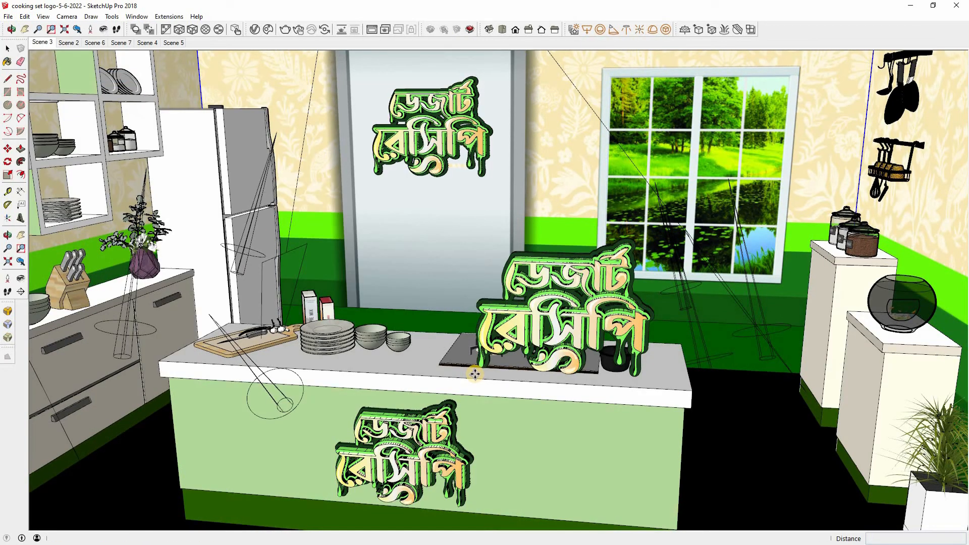
{"action": "left_click", "coordinate": [475, 374]}
- Rotate the third logo about the vertical axis so it stands crosswise to the kitchen island
{"action": "middle_click_drag", "start_coordinate": [497, 375], "coordinate": [536, 387]}
{"action": "key", "text": "q"}
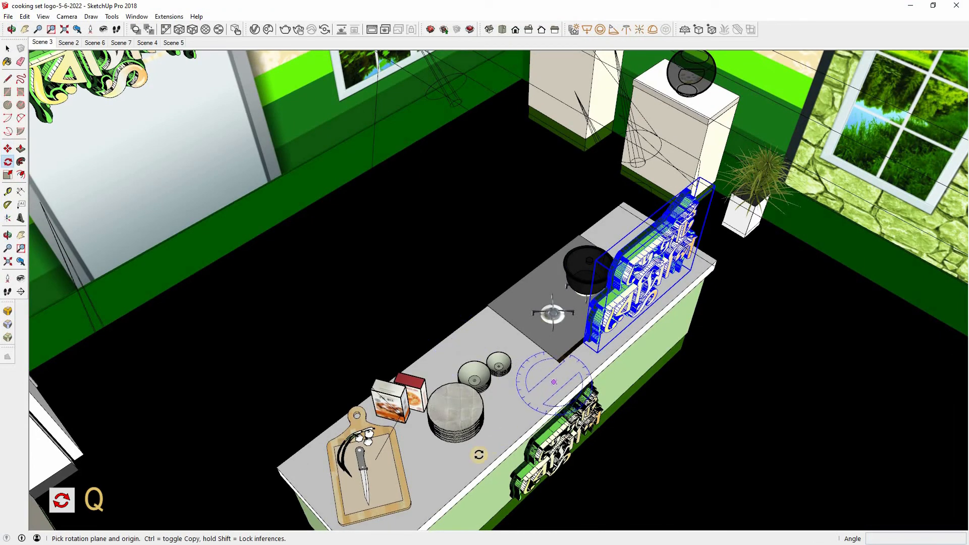
{"action": "left_click", "coordinate": [455, 264]}
{"action": "left_click", "coordinate": [690, 316]}
{"action": "key", "text": "space"}
- Move the rotated logo back to the kitchen island, between the bowls and the cooktop
{"action": "middle_click_drag", "start_coordinate": [688, 300], "coordinate": [696, 409]}
{"action": "key", "text": "m"}
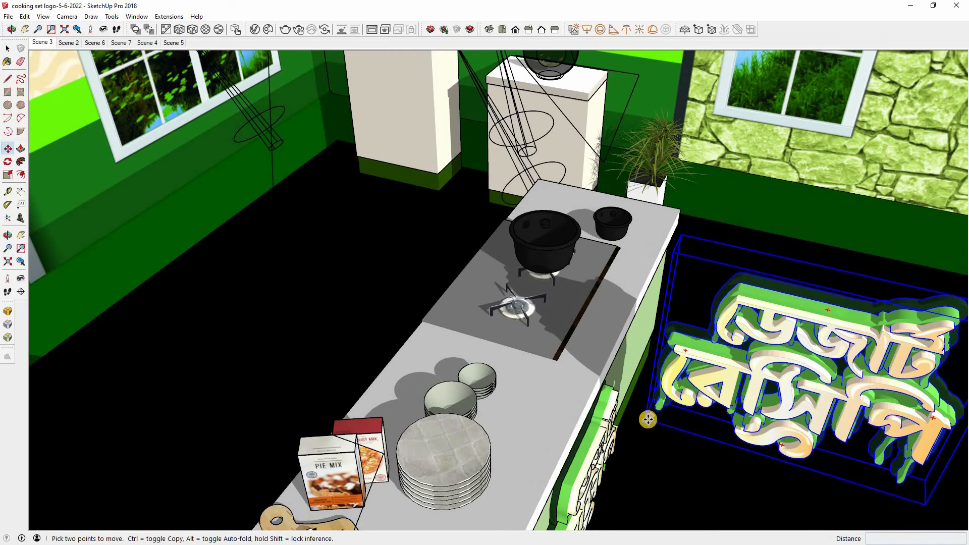
{"action": "left_click", "coordinate": [647, 418]}
{"action": "left_click", "coordinate": [389, 328]}
{"action": "middle_click_drag", "start_coordinate": [489, 357], "coordinate": [488, 431], "text": "shift"}
{"action": "left_click", "coordinate": [471, 425]}
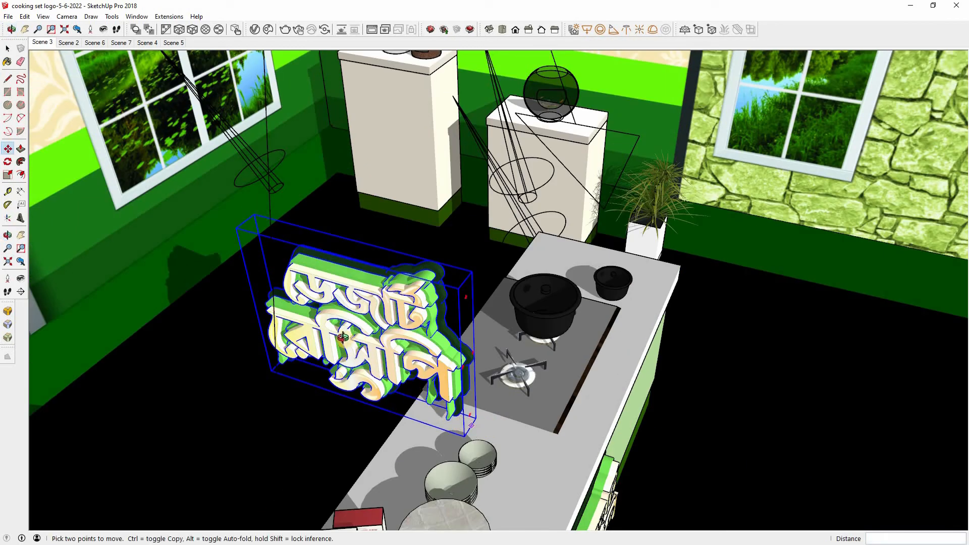
- Raise the rotated logo straight up along the blue axis, well above the countertop
{"action": "middle_click_drag", "start_coordinate": [343, 338], "coordinate": [167, 348]}
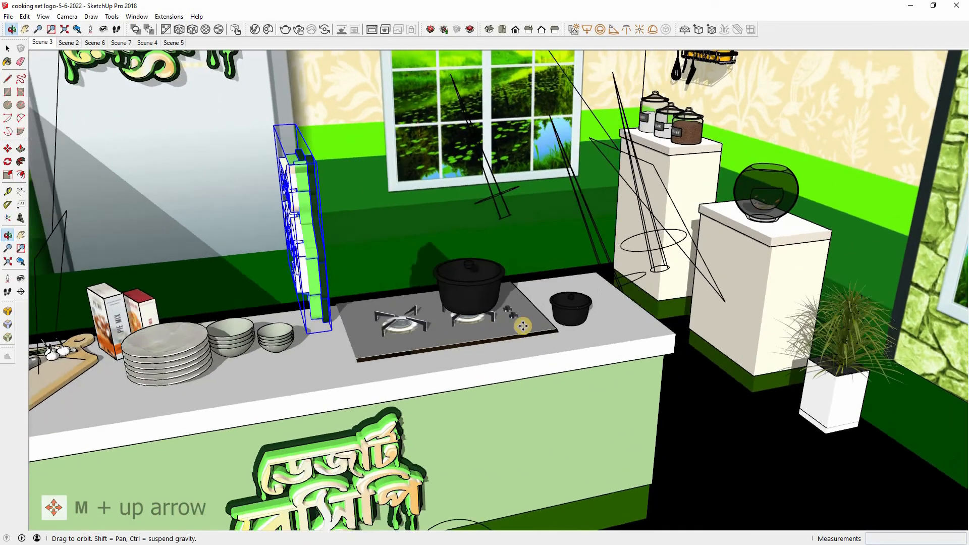
{"action": "middle_click_drag", "start_coordinate": [523, 325], "coordinate": [346, 345]}
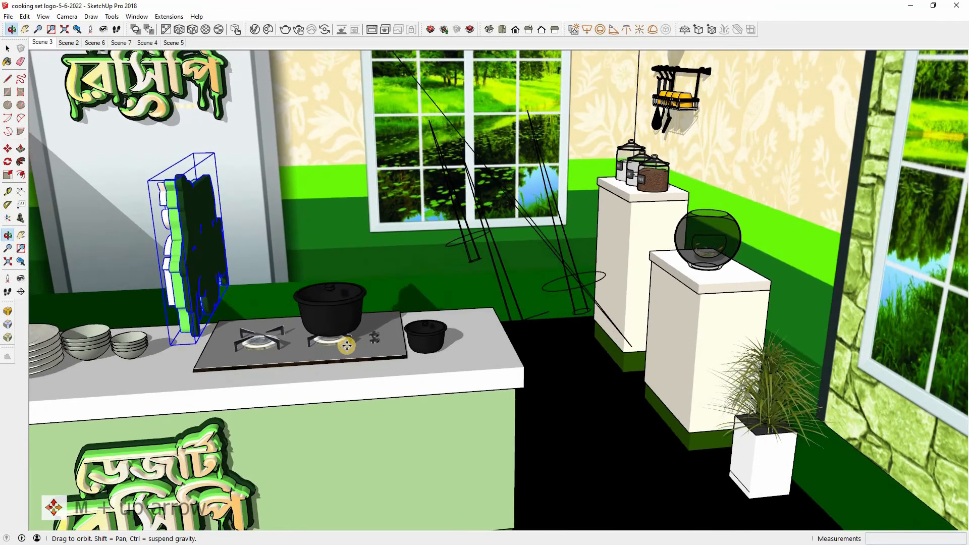
{"action": "key", "text": "m"}
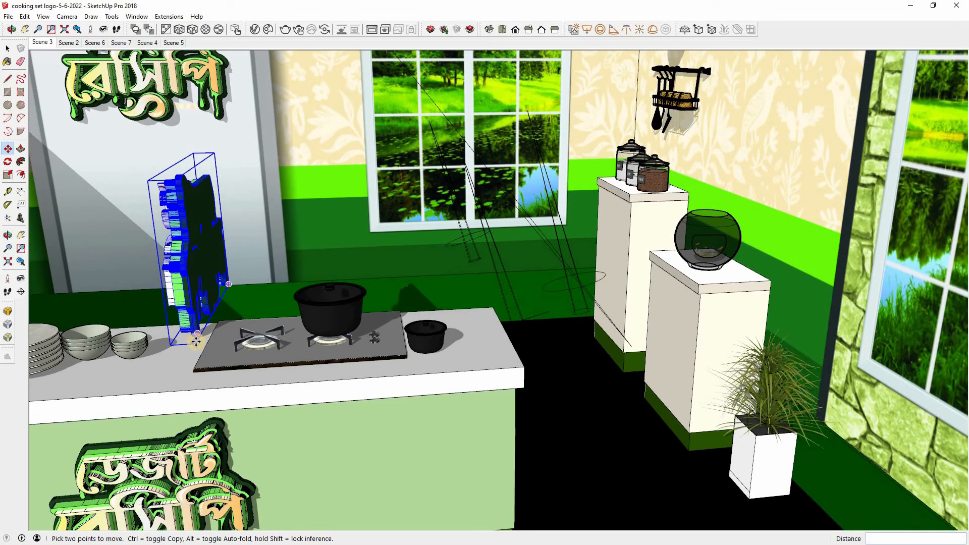
{"action": "left_click", "coordinate": [196, 341]}
{"action": "left_click", "coordinate": [179, 206]}
- Move the raised logo across to the patterned side wall above the fishbowl stand, shifting it 3 7/8" along the green axis
{"action": "left_click", "coordinate": [178, 205]}
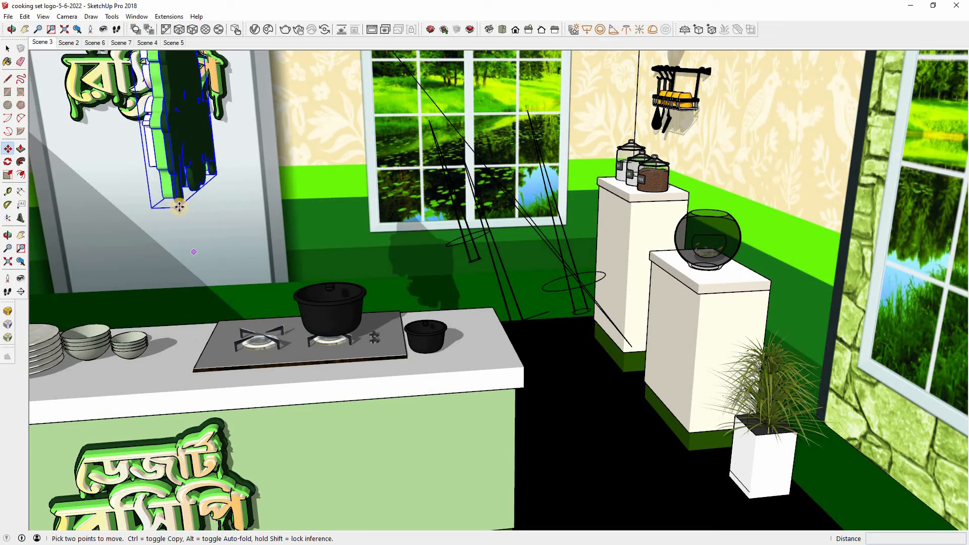
{"action": "left_click", "coordinate": [782, 207]}
{"action": "middle_click_drag", "start_coordinate": [566, 272], "coordinate": [712, 283]}
{"action": "middle_click_drag", "start_coordinate": [589, 260], "coordinate": [648, 253]}
{"action": "scroll", "coordinate": [650, 255], "scroll_direction": "up", "scroll_amount": 4}
{"action": "middle_click_drag", "start_coordinate": [547, 252], "coordinate": [530, 248]}
{"action": "left_click", "coordinate": [528, 246]}
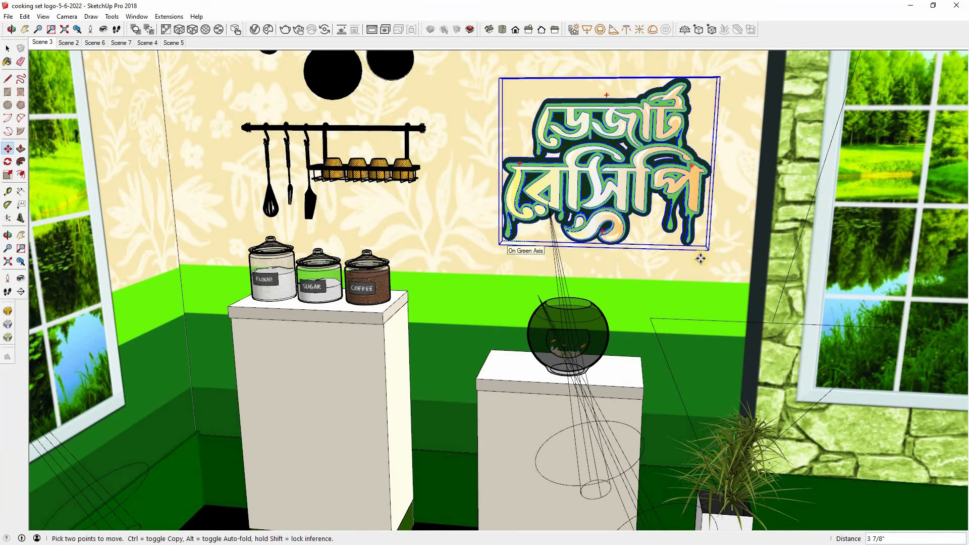
- Move the third logo back against the side wall, finish the move and restore the Scene 3 view
{"action": "middle_click_drag", "start_coordinate": [701, 259], "coordinate": [634, 280]}
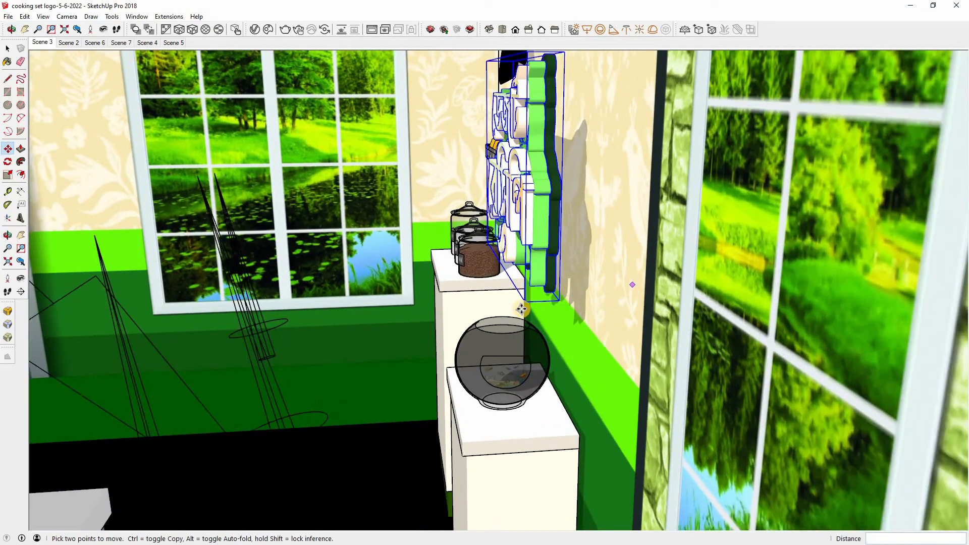
{"action": "scroll", "coordinate": [522, 309], "scroll_direction": "up", "scroll_amount": 3}
{"action": "left_click", "coordinate": [520, 307]}
{"action": "left_click", "coordinate": [571, 304]}
{"action": "key", "text": "space"}
{"action": "middle_click_drag", "start_coordinate": [463, 301], "coordinate": [708, 261]}
{"action": "left_click", "coordinate": [42, 44]}
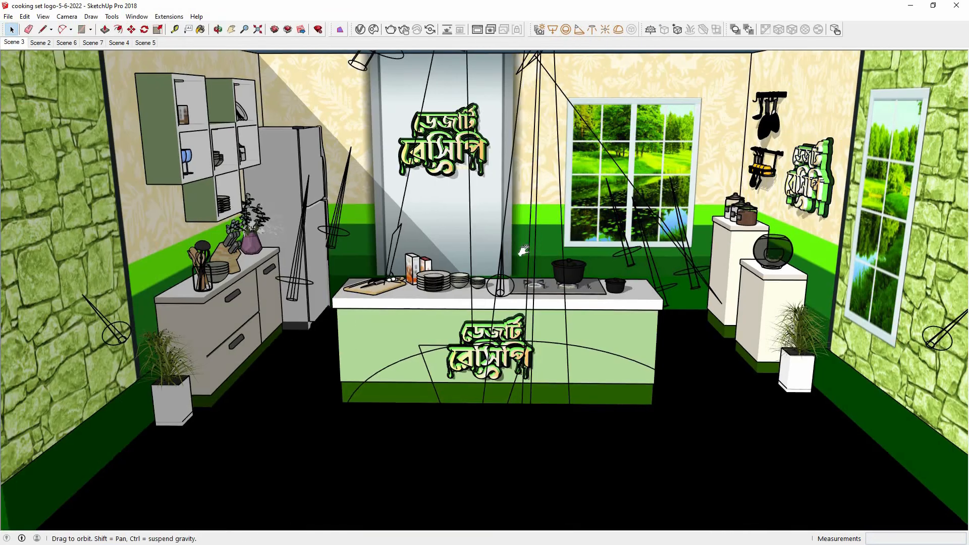
- Frame the view closely on the island's front logo and set the V-Ray render quality to Medium
{"action": "middle_click_drag", "start_coordinate": [505, 262], "coordinate": [525, 259]}
{"action": "scroll", "coordinate": [525, 259], "scroll_direction": "up", "scroll_amount": 3}
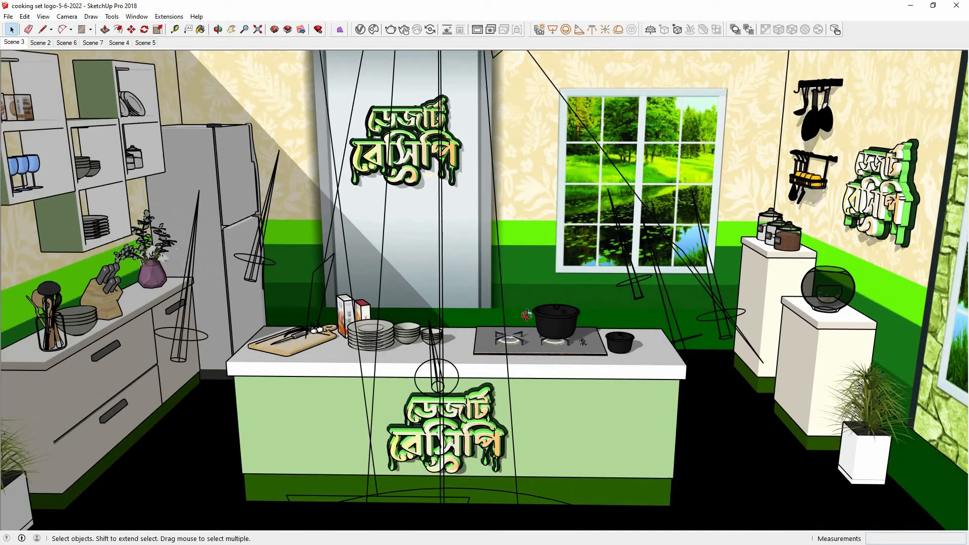
{"action": "middle_click_drag", "start_coordinate": [526, 315], "coordinate": [531, 303]}
{"action": "scroll", "coordinate": [527, 348], "scroll_direction": "up", "scroll_amount": 5}
{"action": "middle_click_drag", "start_coordinate": [526, 348], "coordinate": [545, 336]}
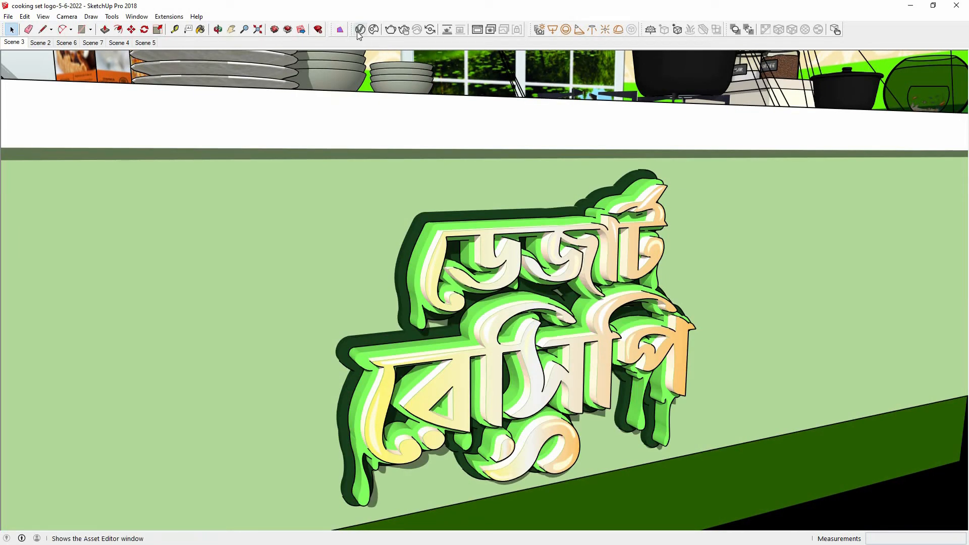
{"action": "left_click", "coordinate": [360, 30]}
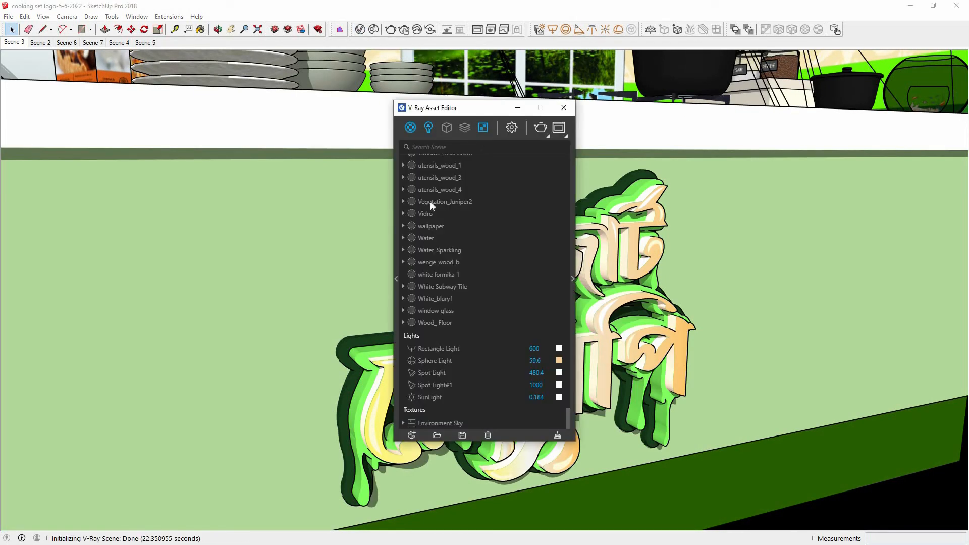
{"action": "left_click", "coordinate": [511, 130]}
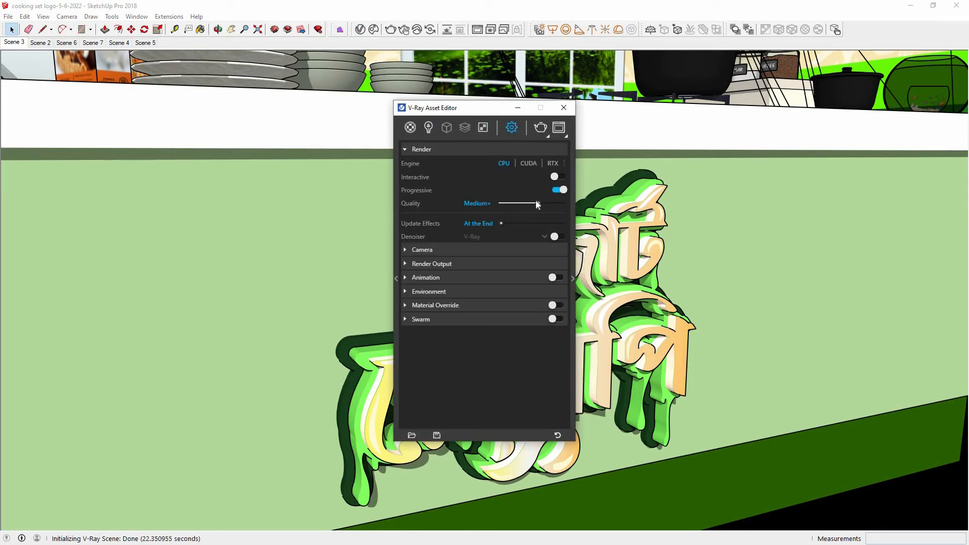
{"action": "mouse_move", "coordinate": [538, 202]}
{"action": "left_mouse_down"}
{"action": "mouse_move", "coordinate": [562, 204]}
{"action": "mouse_move", "coordinate": [521, 201]}
{"action": "left_mouse_up"}
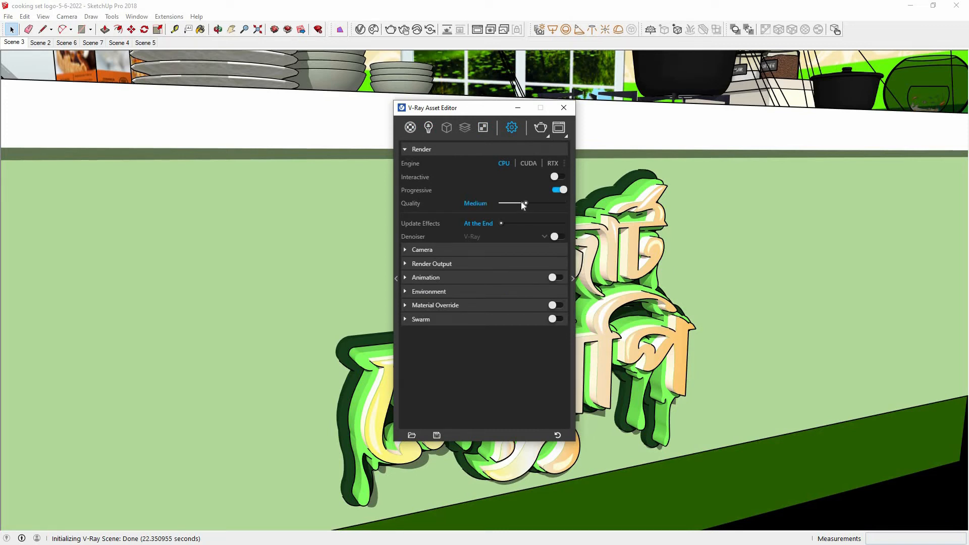
- Review the camera settings, then use a 1920 x 1080 render output with the 16:9 - Widescreen aspect ratio
{"action": "left_click", "coordinate": [406, 249]}
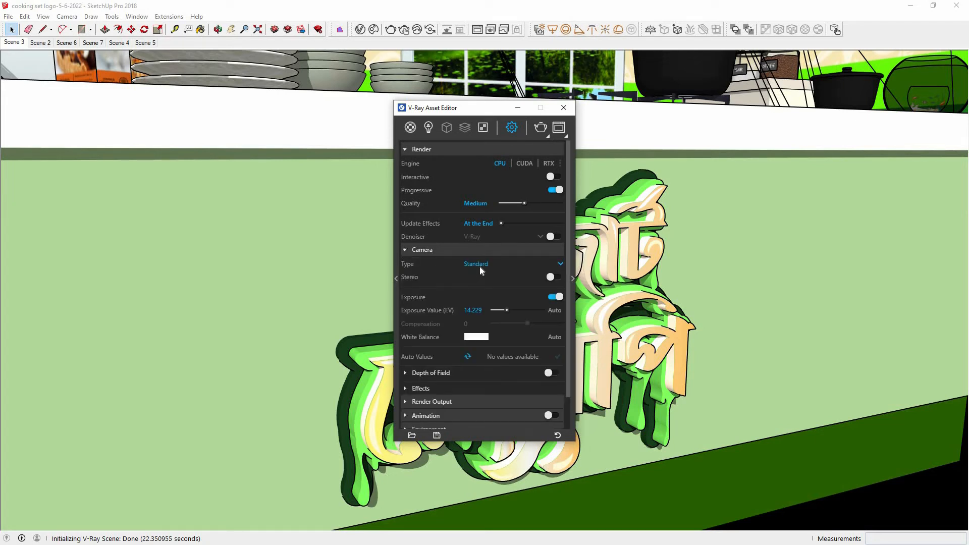
{"action": "left_click", "coordinate": [406, 250]}
{"action": "left_click", "coordinate": [406, 265]}
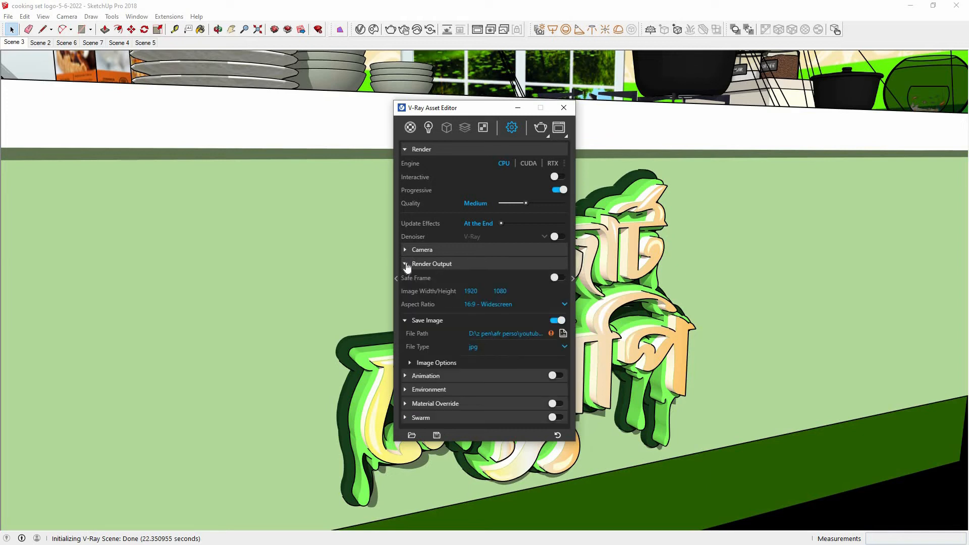
{"action": "left_click", "coordinate": [470, 290]}
{"action": "left_click", "coordinate": [501, 306]}
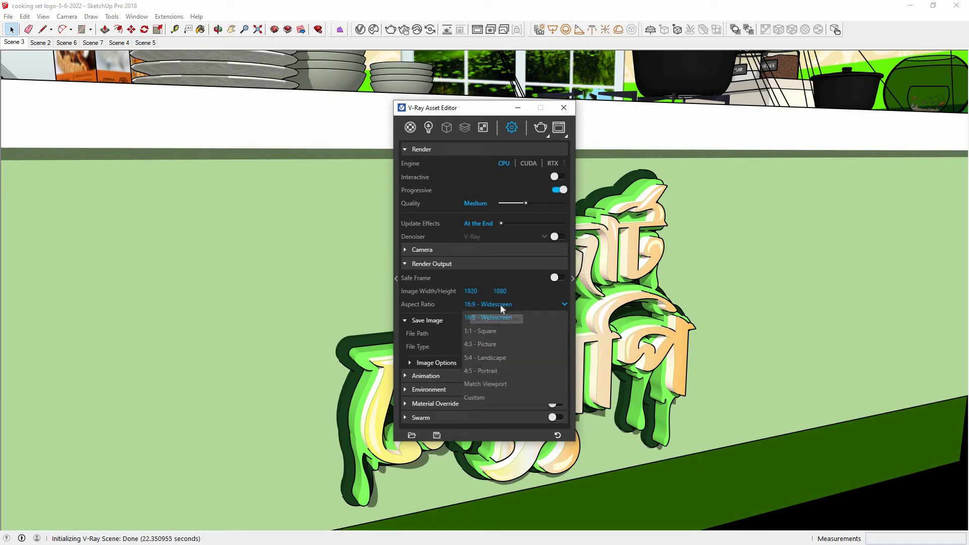
{"action": "left_click", "coordinate": [496, 316]}
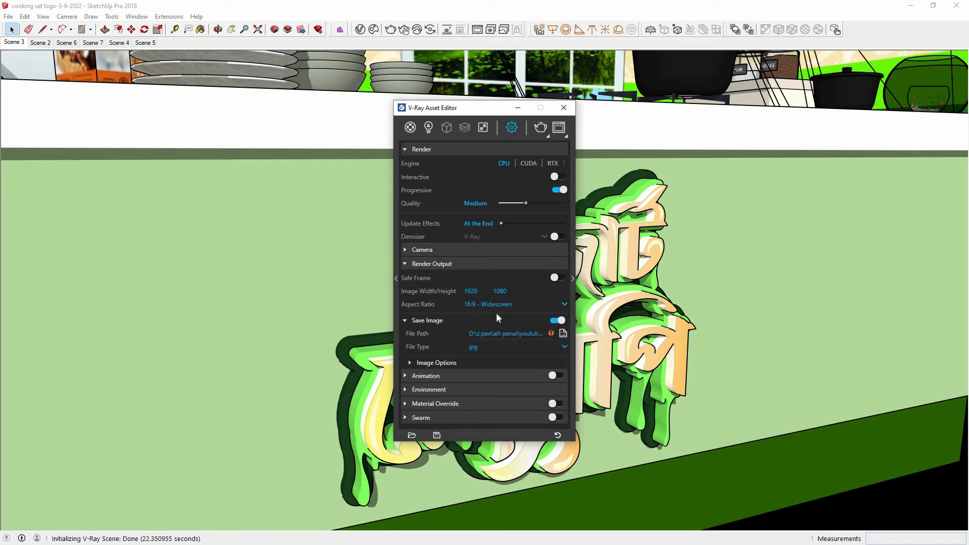
- Set the rendered image to save as a JPEG named "trasnsaction 23" in the "slid 5" folder inside "output part 1"
{"action": "left_click", "coordinate": [562, 333]}
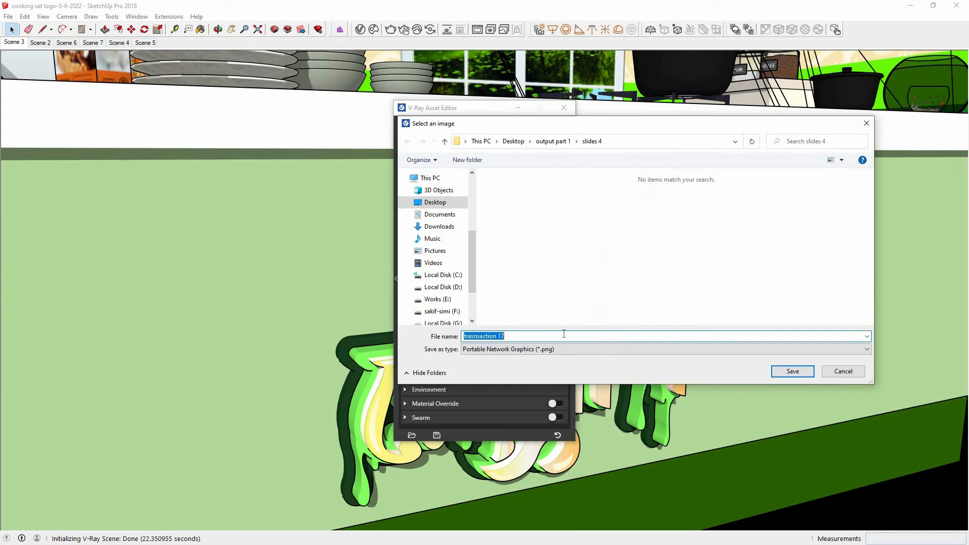
{"action": "left_click", "coordinate": [531, 348]}
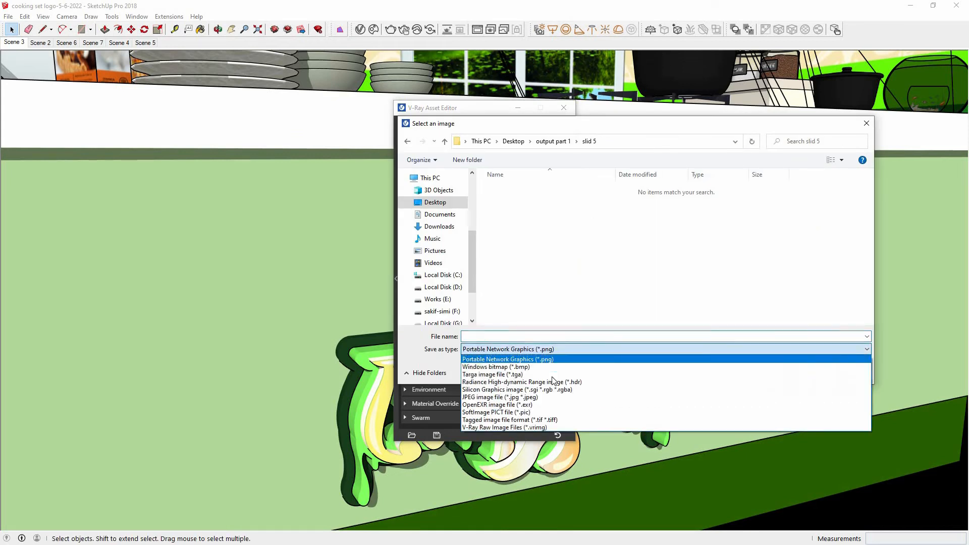
{"action": "left_click", "coordinate": [501, 401]}
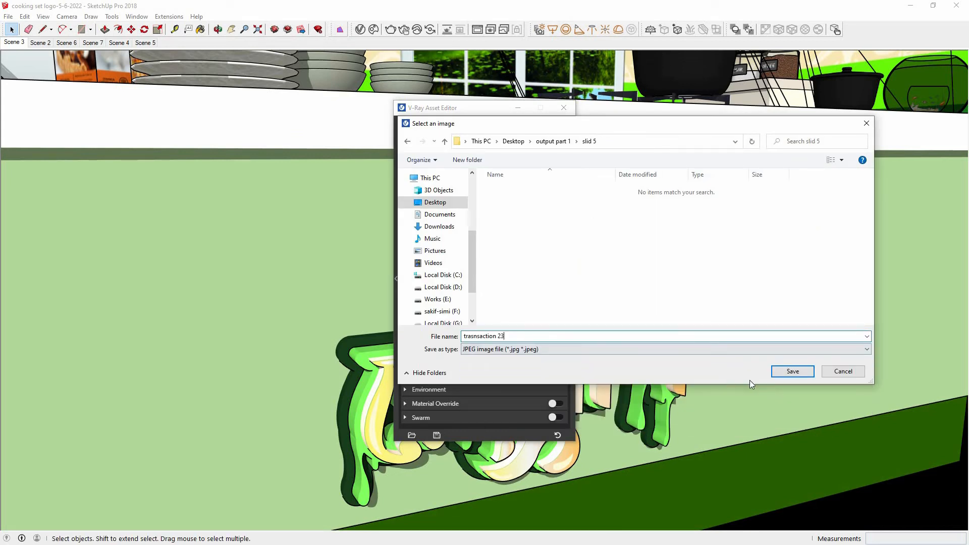
{"action": "left_click", "coordinate": [790, 374]}
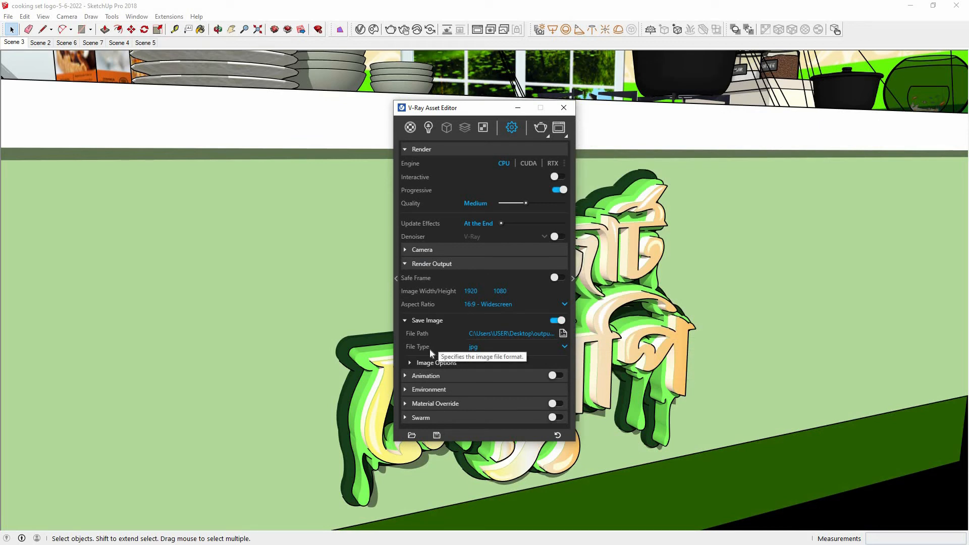
- Choose jpg as the saved image's file type and set its image quality to 100%
{"action": "left_click", "coordinate": [560, 348]}
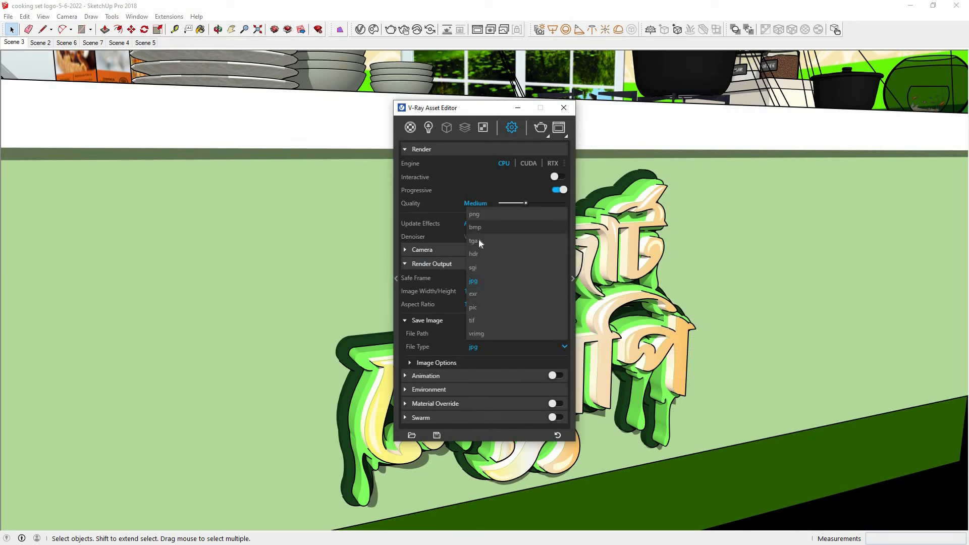
{"action": "left_click", "coordinate": [473, 281]}
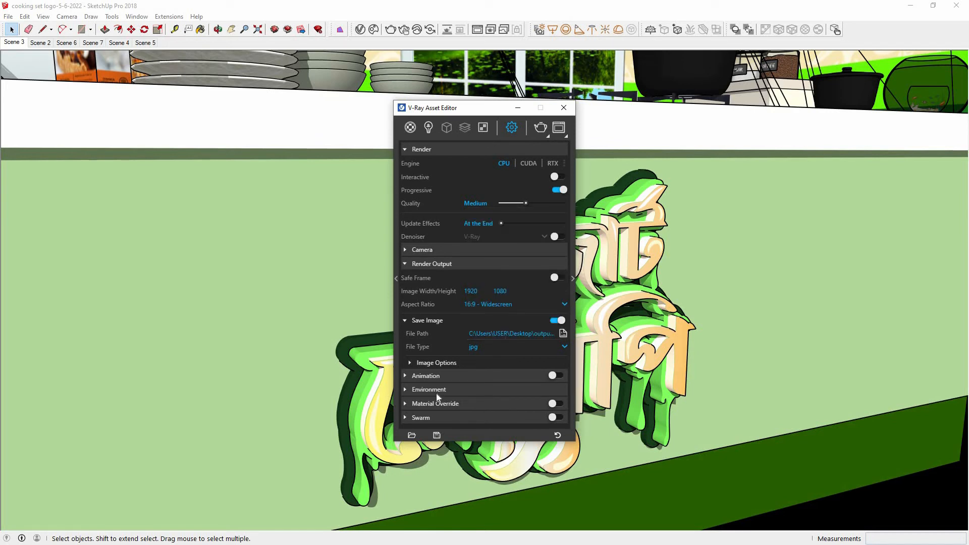
{"action": "left_click", "coordinate": [411, 363]}
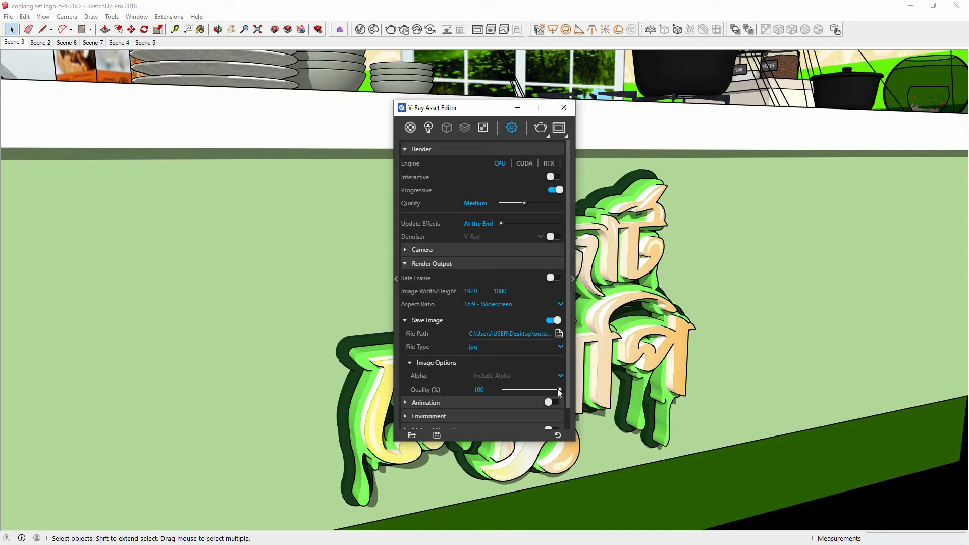
{"action": "left_click_drag", "start_coordinate": [559, 390], "coordinate": [532, 390]}
{"action": "scroll", "coordinate": [467, 347], "scroll_direction": "down", "scroll_amount": 1}
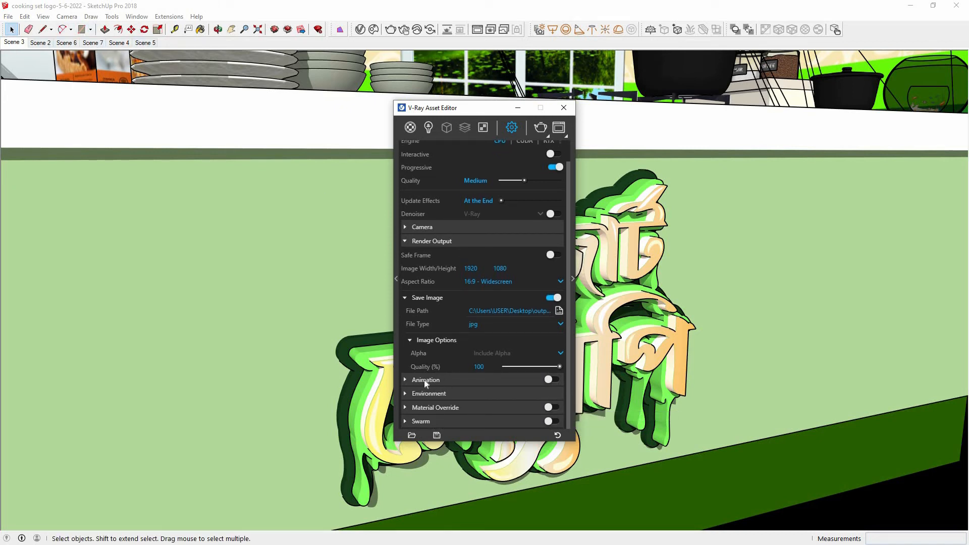
{"action": "left_click", "coordinate": [549, 379]}
{"action": "left_click", "coordinate": [407, 380]}
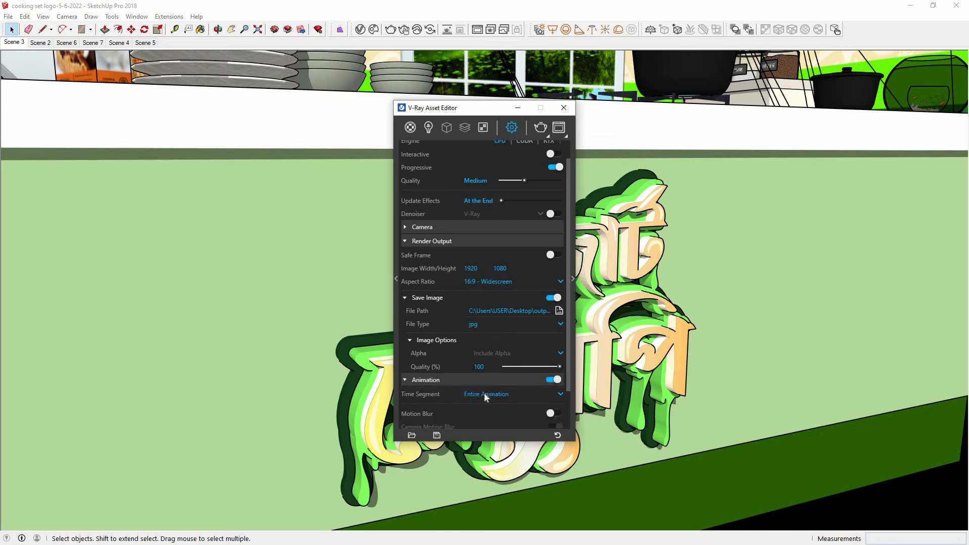
{"action": "scroll", "coordinate": [499, 386], "scroll_direction": "down", "scroll_amount": 1}
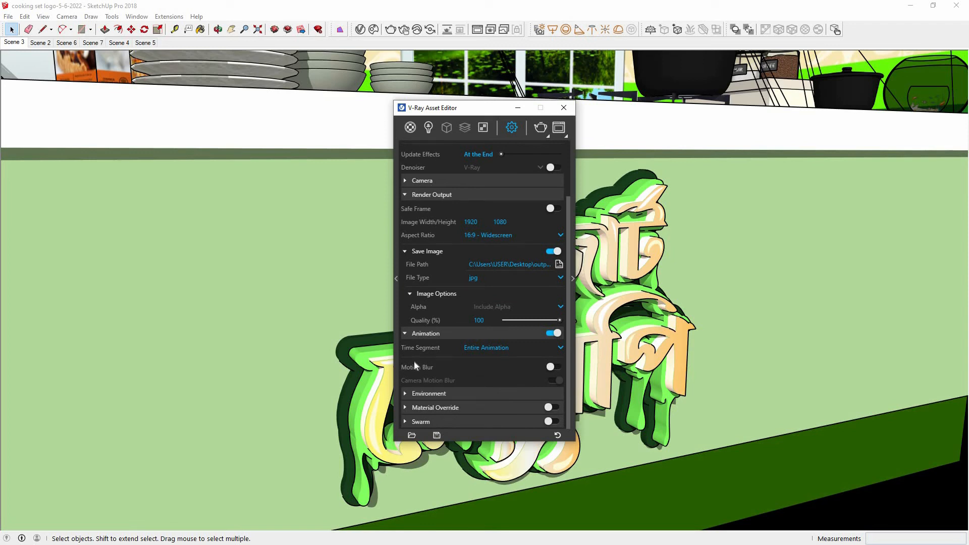
{"action": "left_click", "coordinate": [405, 333]}
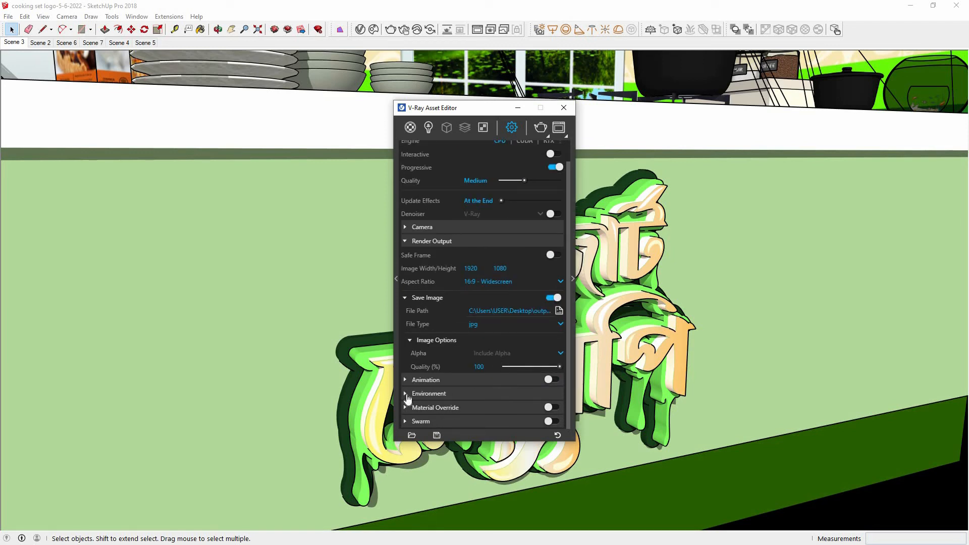
- Render the island's front logo view with V-Ray and inspect the progressing image in full and at 100% zoom
{"action": "left_click", "coordinate": [541, 128]}
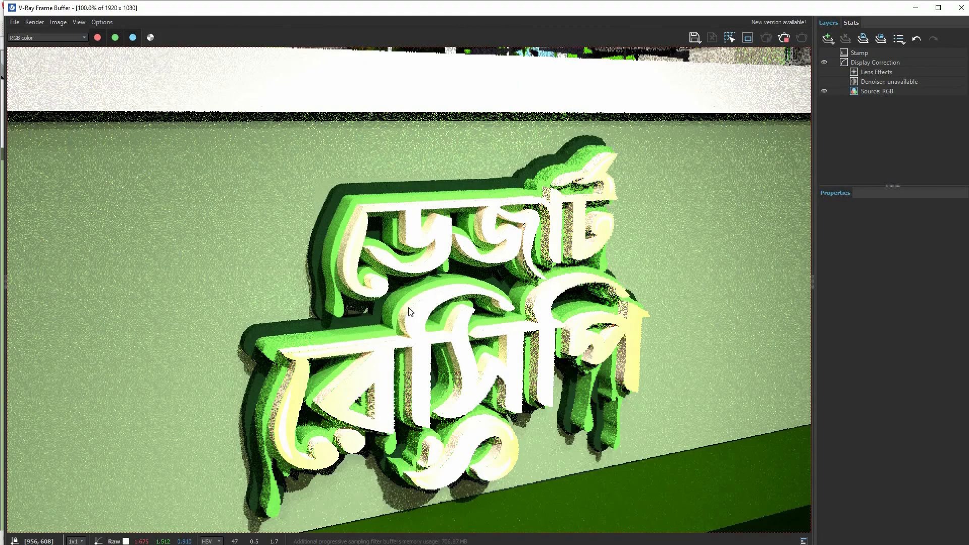
{"action": "scroll", "coordinate": [410, 311], "scroll_direction": "down", "scroll_amount": 2}
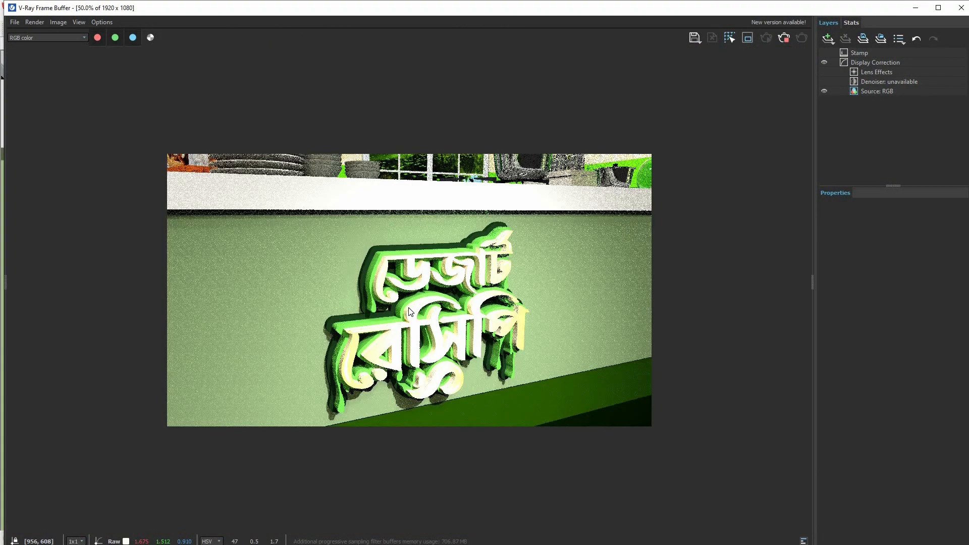
{"action": "scroll", "coordinate": [410, 311], "scroll_direction": "up", "scroll_amount": 2}
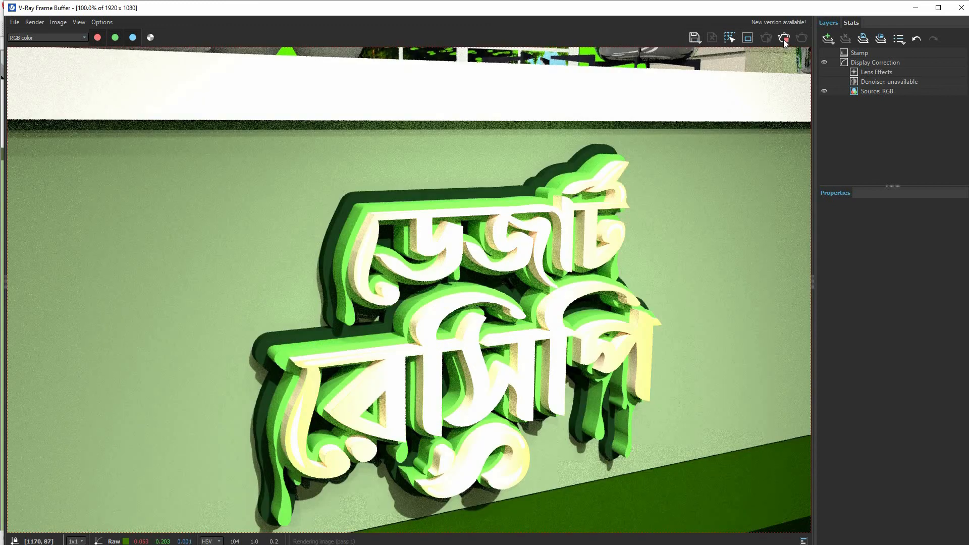